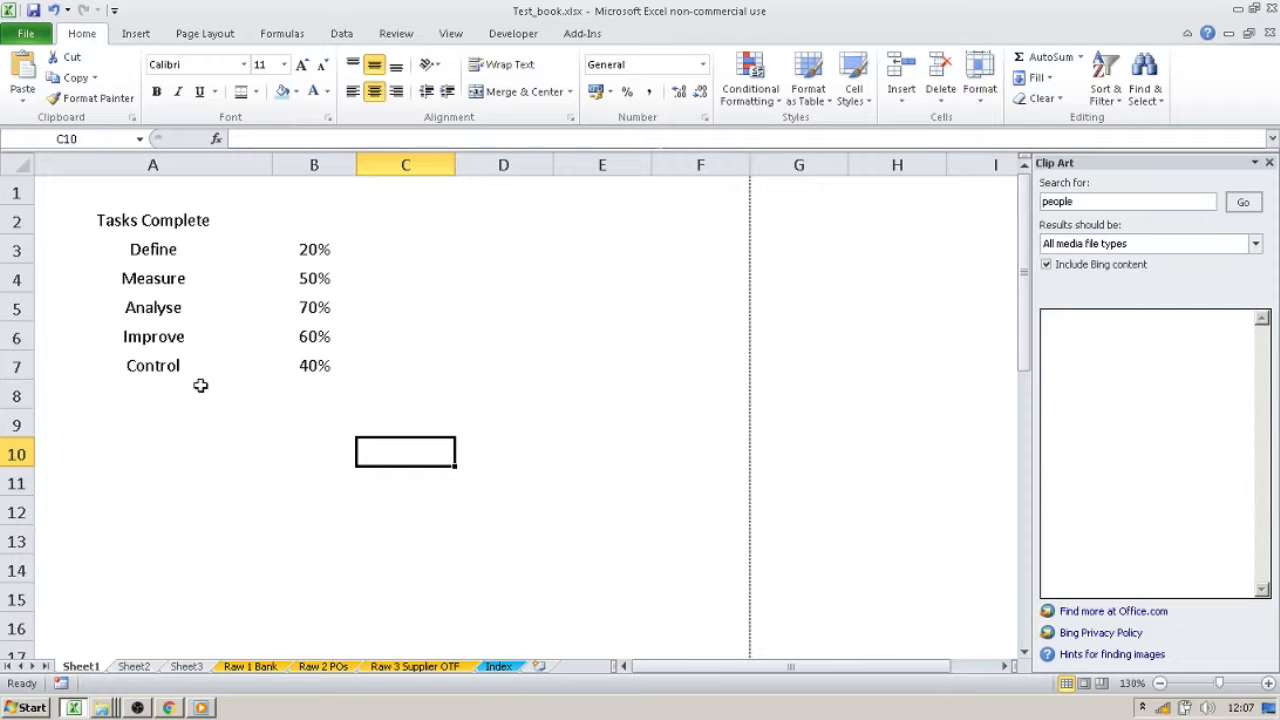
pyautogui.click(178, 278)
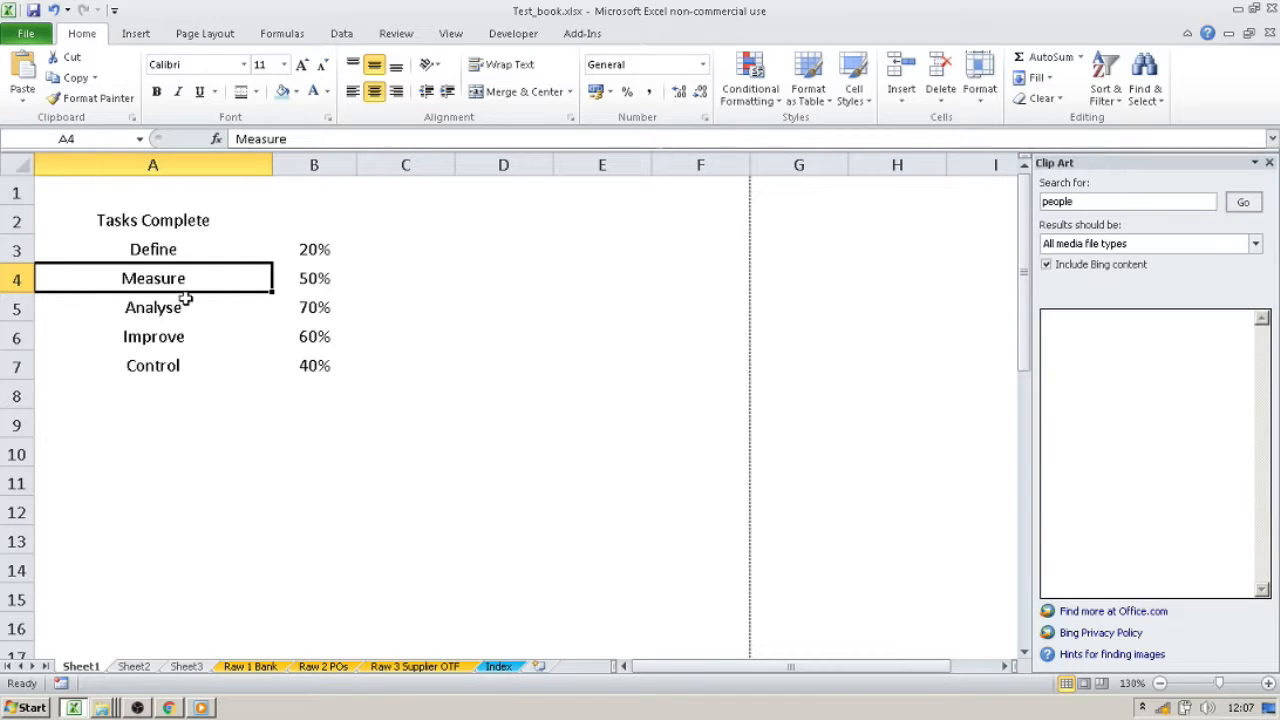
pyautogui.click(177, 365)
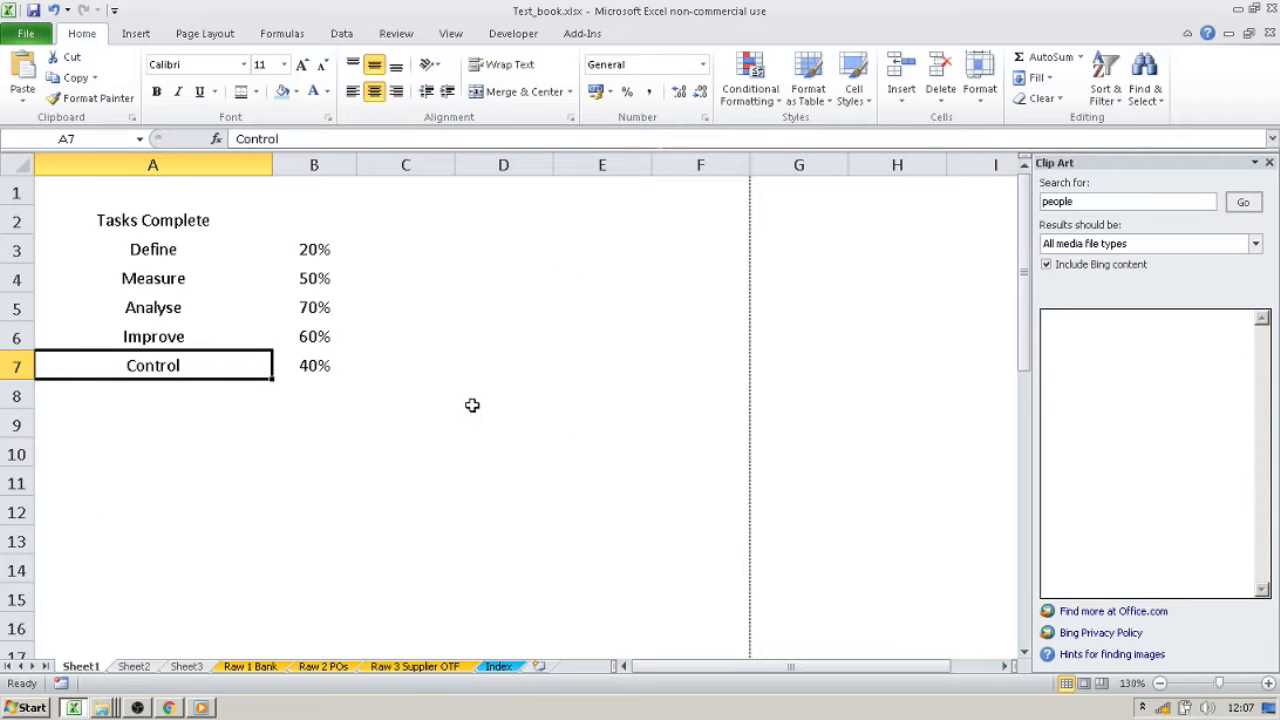
pyautogui.click(324, 225)
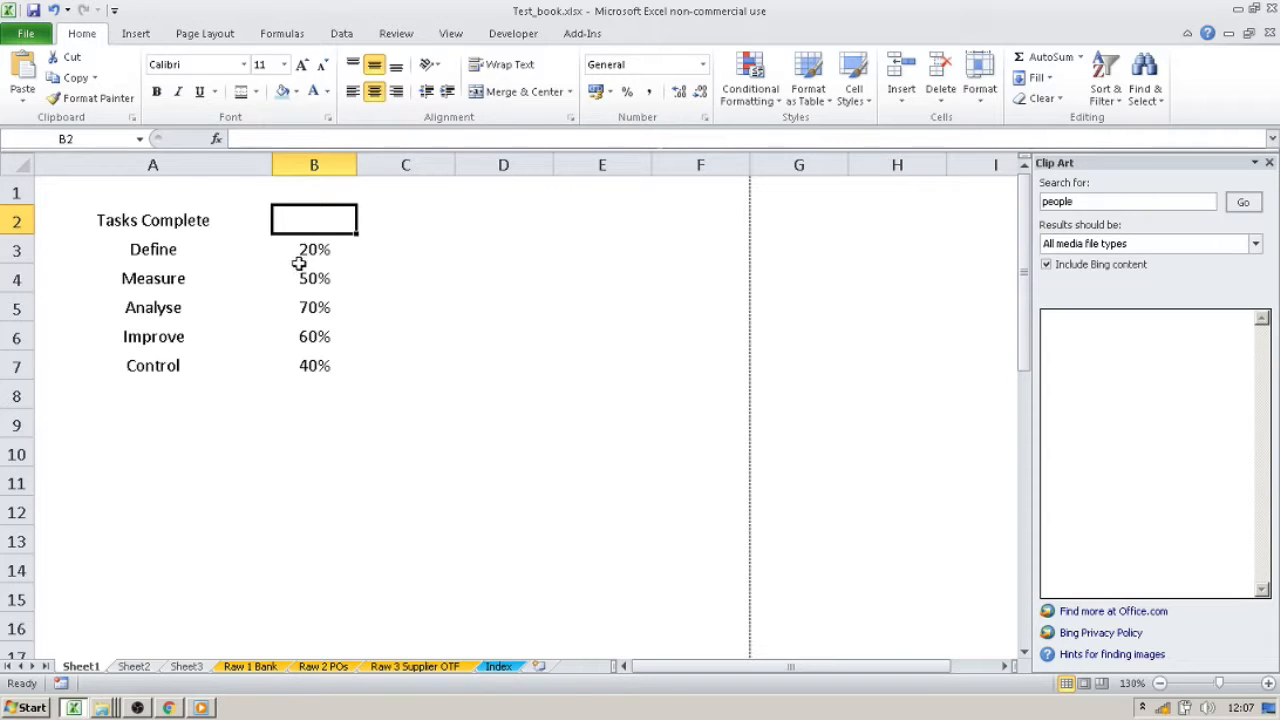
pyautogui.click(327, 306)
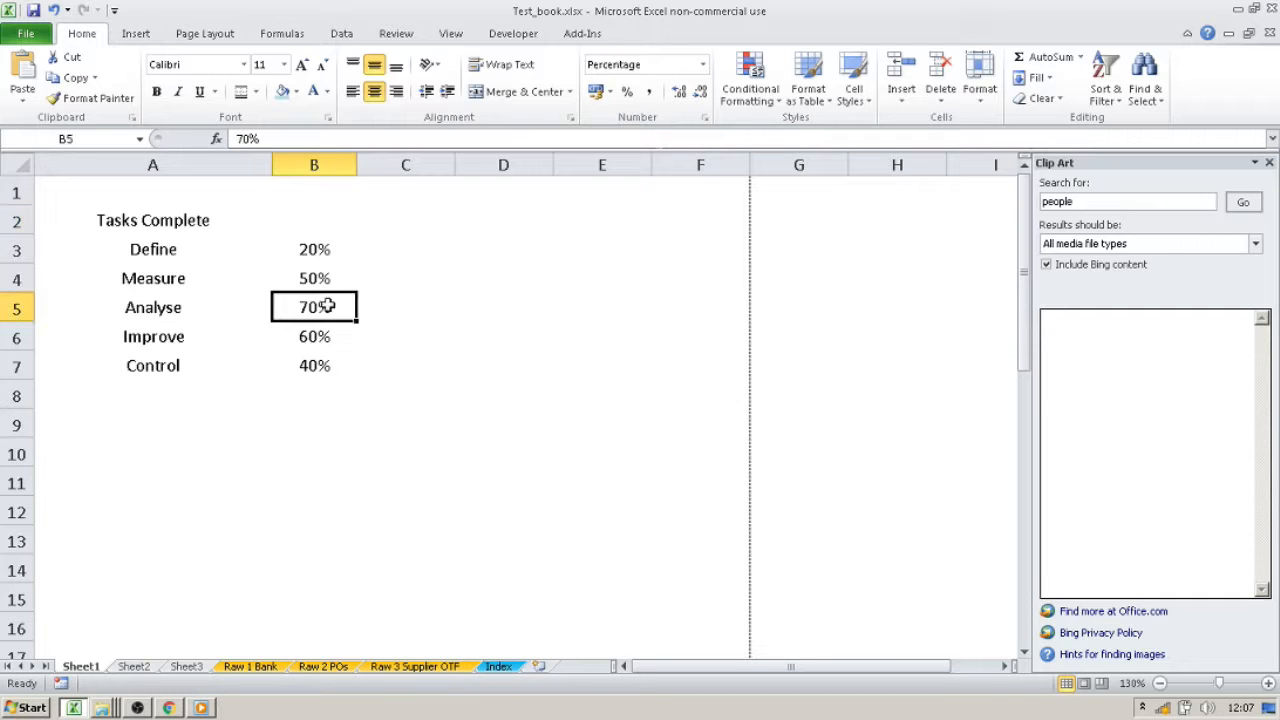
pyautogui.moveTo(520, 358); pyautogui.dragTo(520, 344)
pyautogui.click(153, 452)
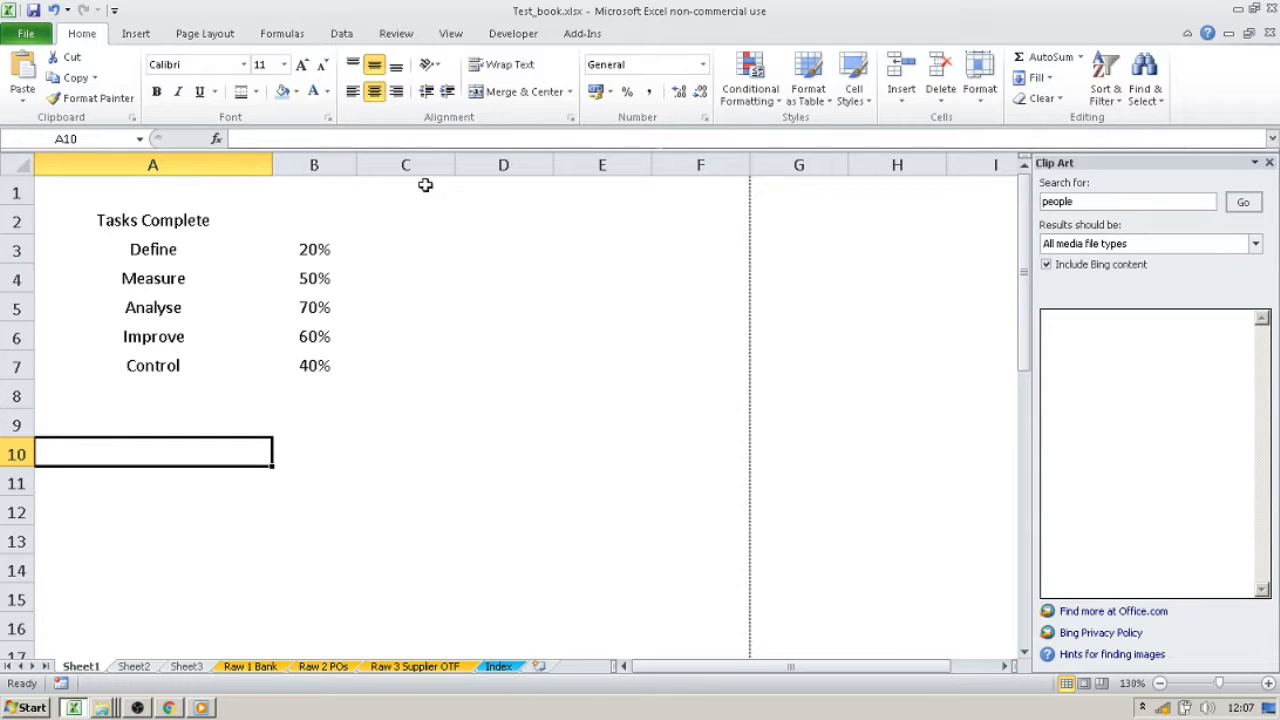
# Enter the formula =1-B3 in cell C3 to calculate the remaining percentage for Define
pyautogui.click(428, 255)
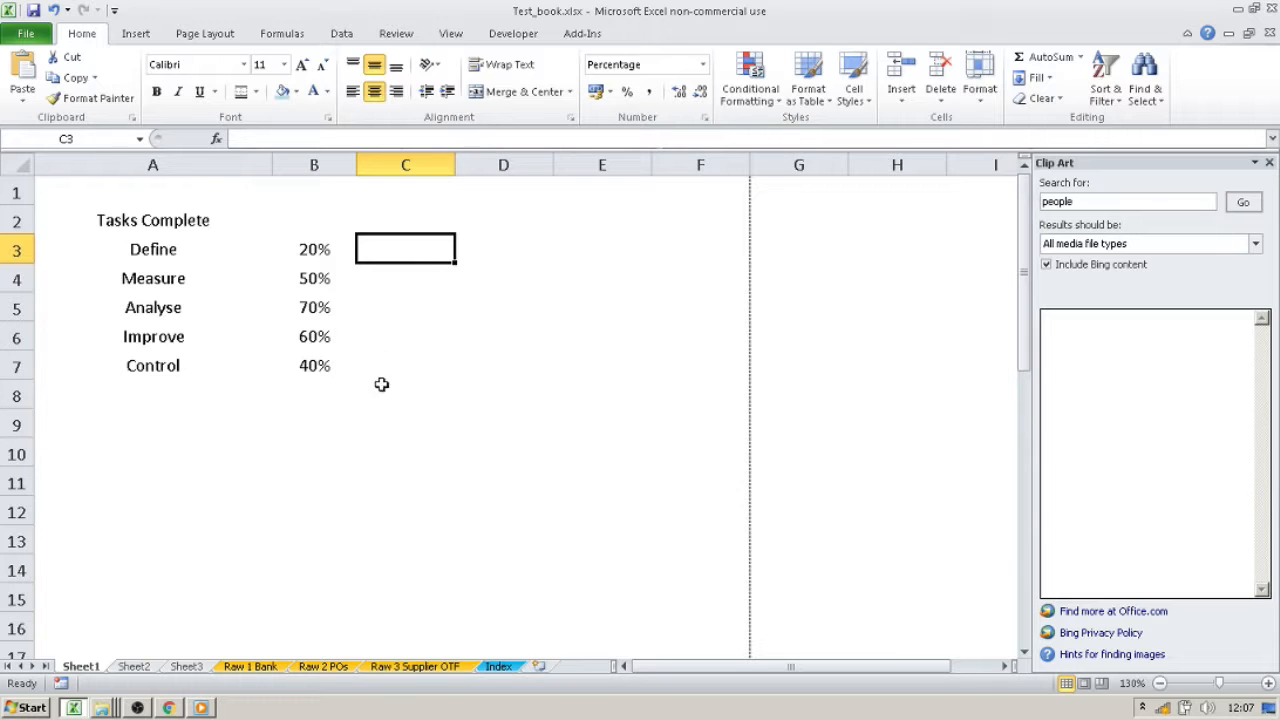
pyautogui.click(302, 248)
pyautogui.click(391, 253)
pyautogui.write('=')
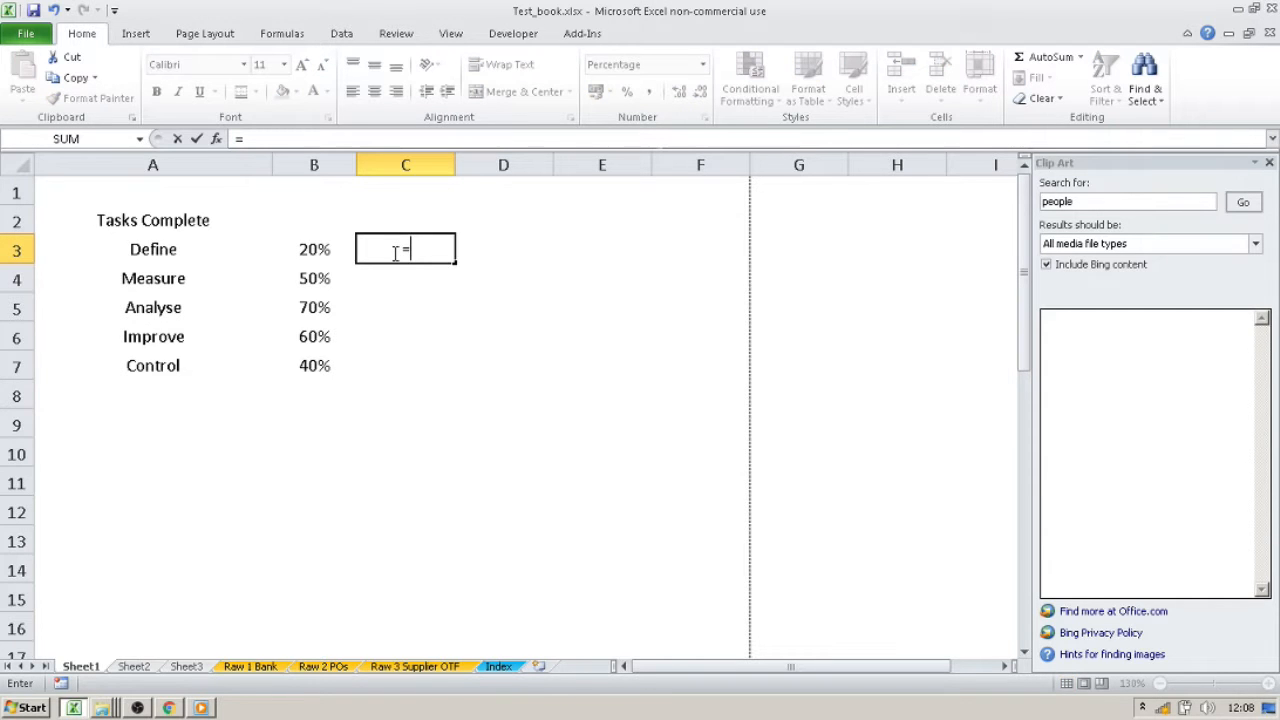
pyautogui.write('1-')
pyautogui.click(296, 249)
pyautogui.press('Return')
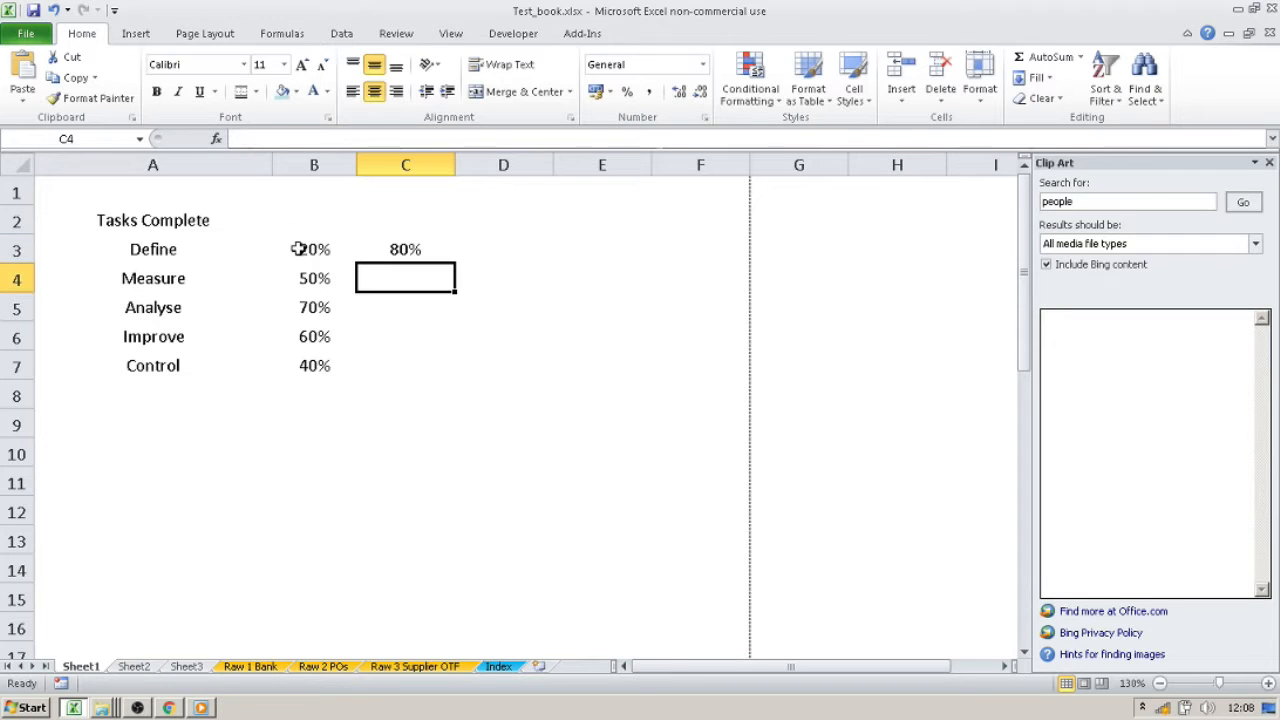
# Fill the C3 formula down through C7 so every task gets its remaining percentage
pyautogui.click(406, 250)
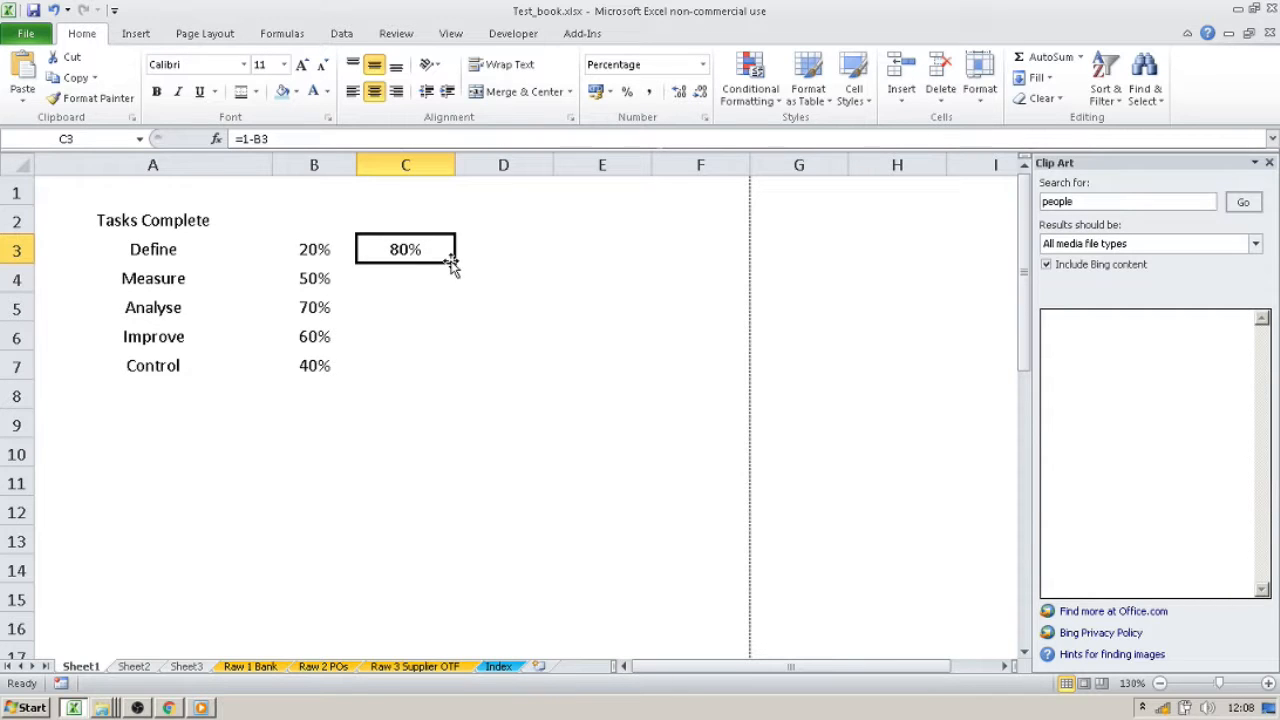
pyautogui.moveTo(454, 263); pyautogui.dragTo(435, 380)
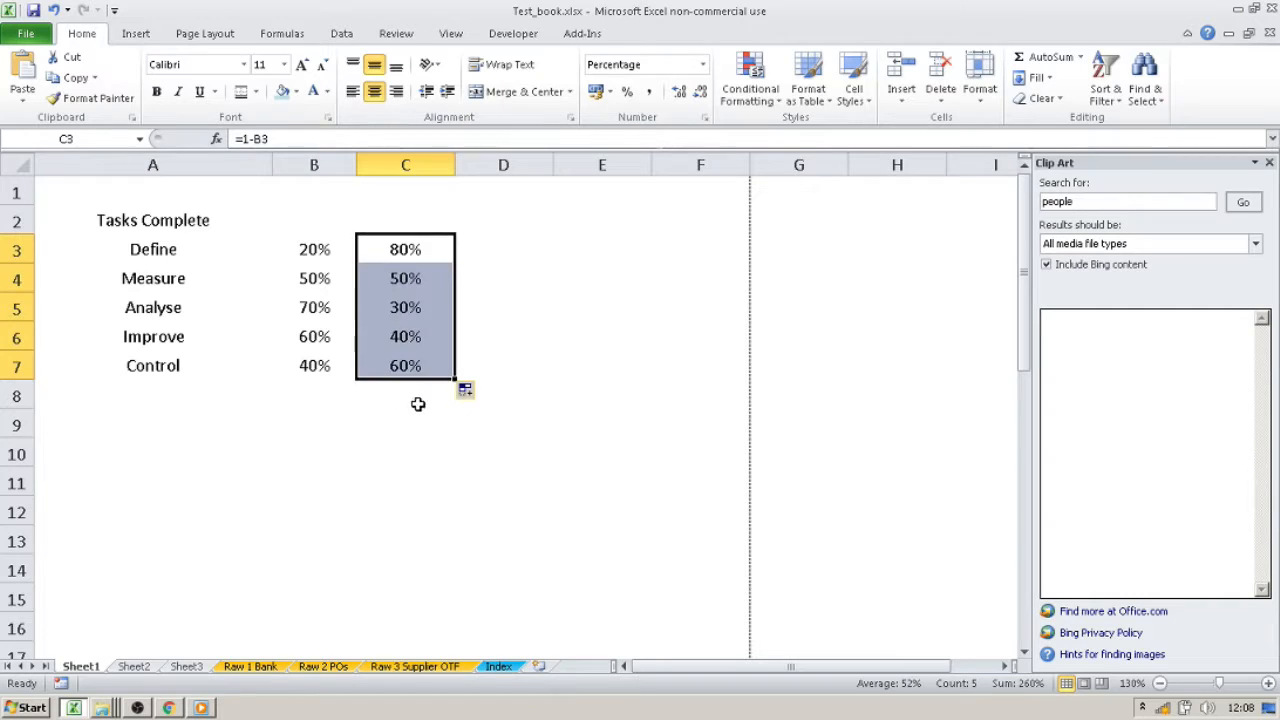
pyautogui.click(409, 414)
pyautogui.click(371, 488)
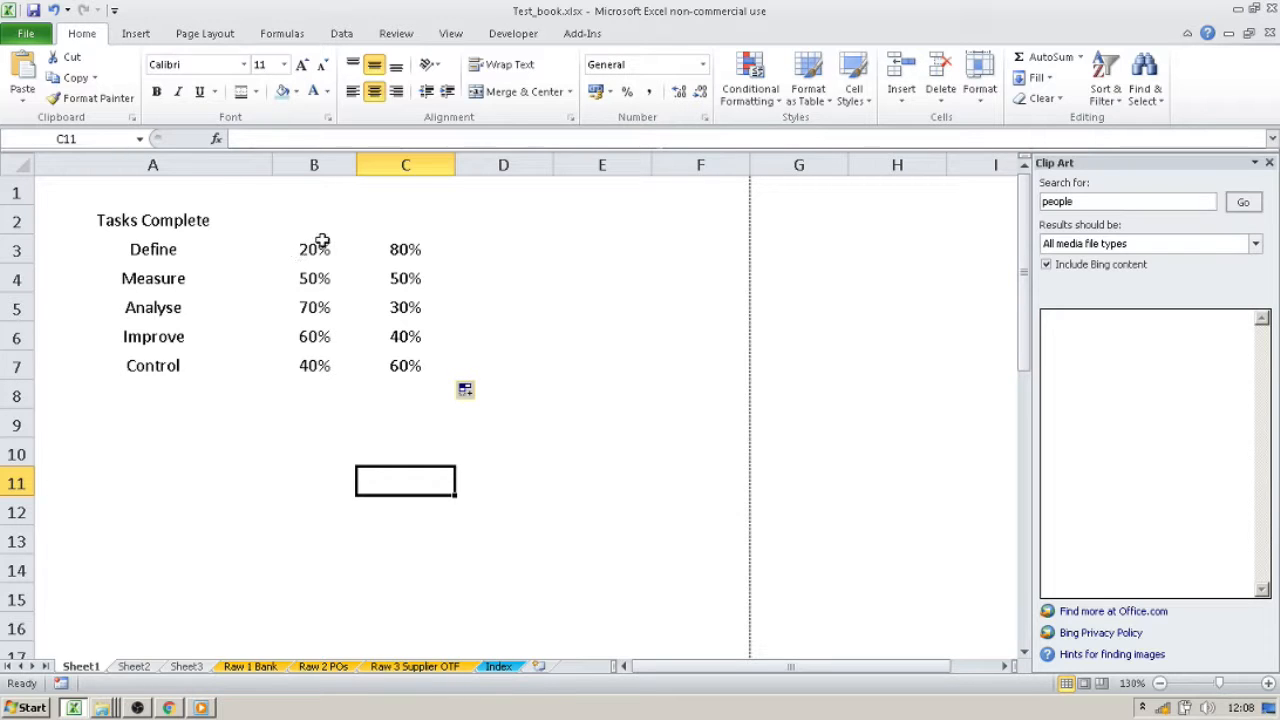
# Insert a standard Doughnut chart from the Define percentages in B3:C3
pyautogui.moveTo(314, 250); pyautogui.dragTo(395, 253)
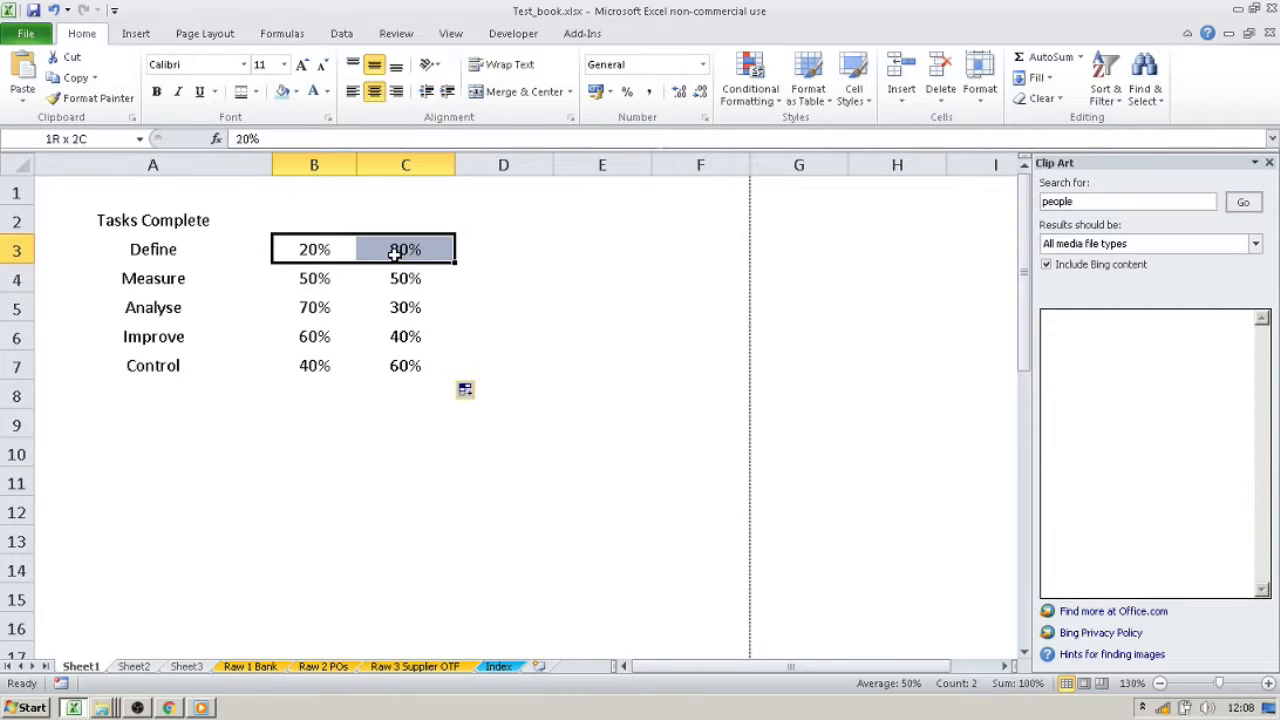
pyautogui.moveTo(176, 254); pyautogui.dragTo(410, 250)
pyautogui.click(134, 38)
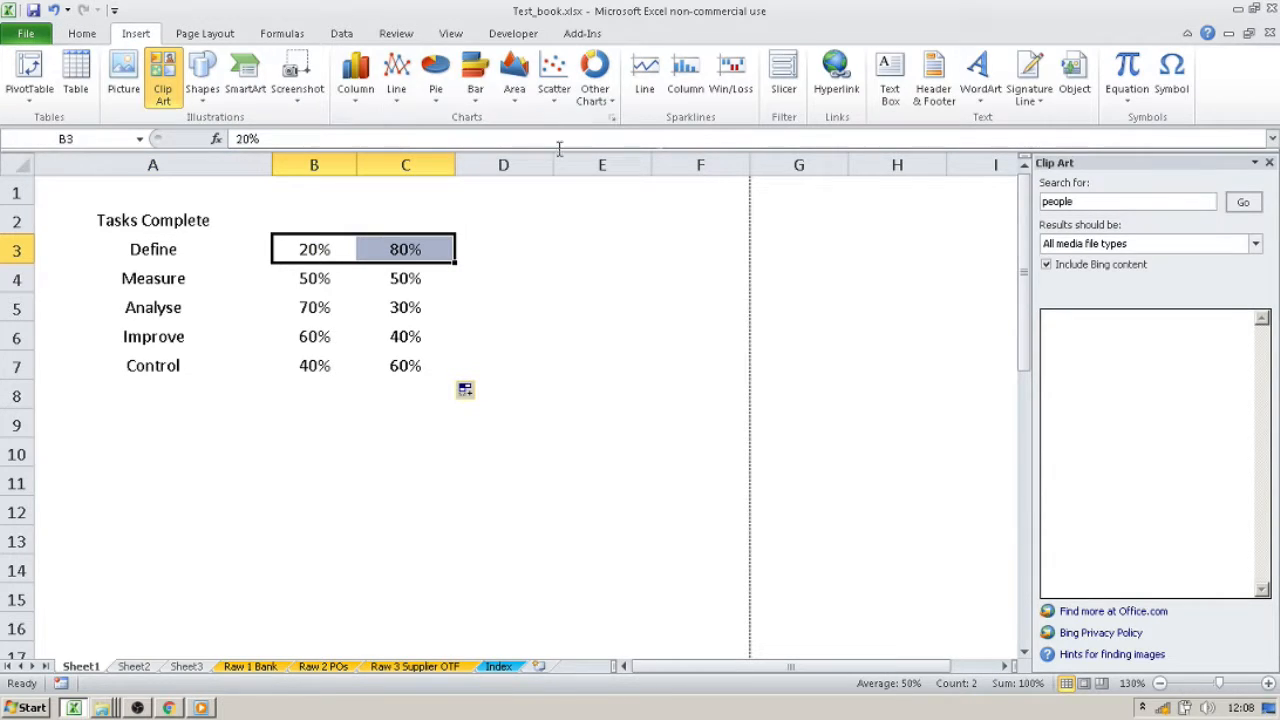
pyautogui.click(438, 100)
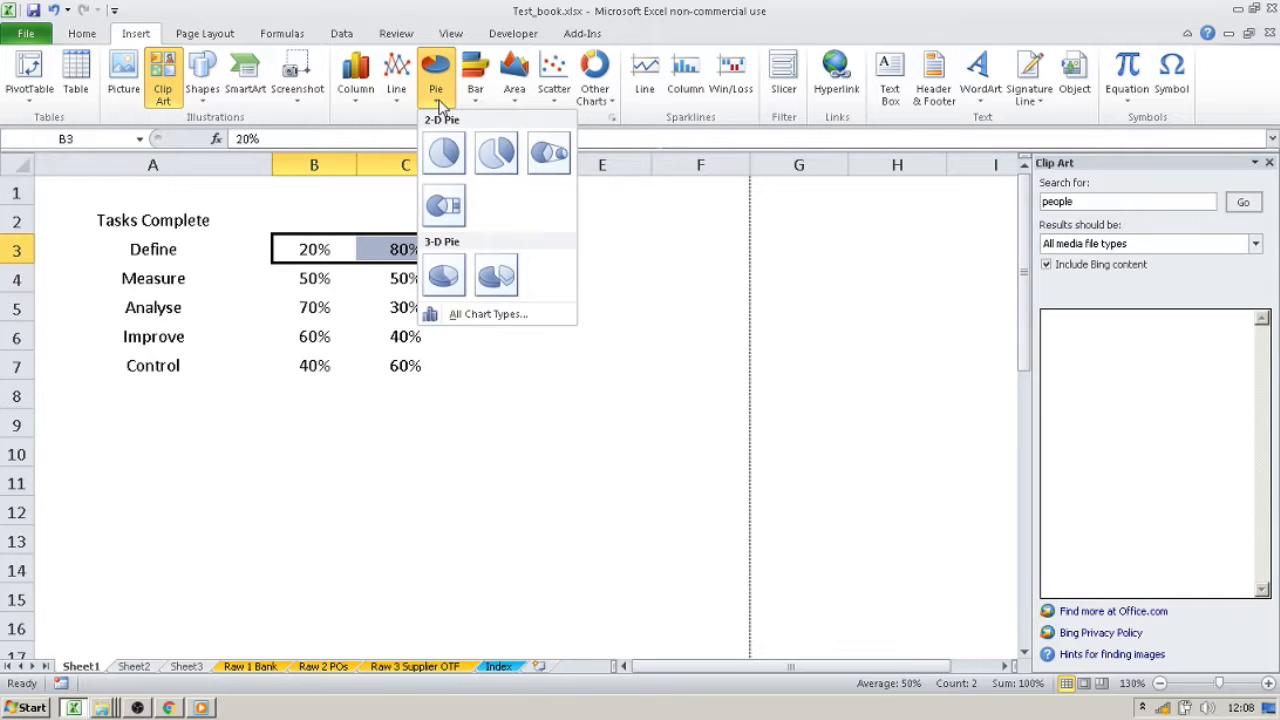
pyautogui.click(490, 314)
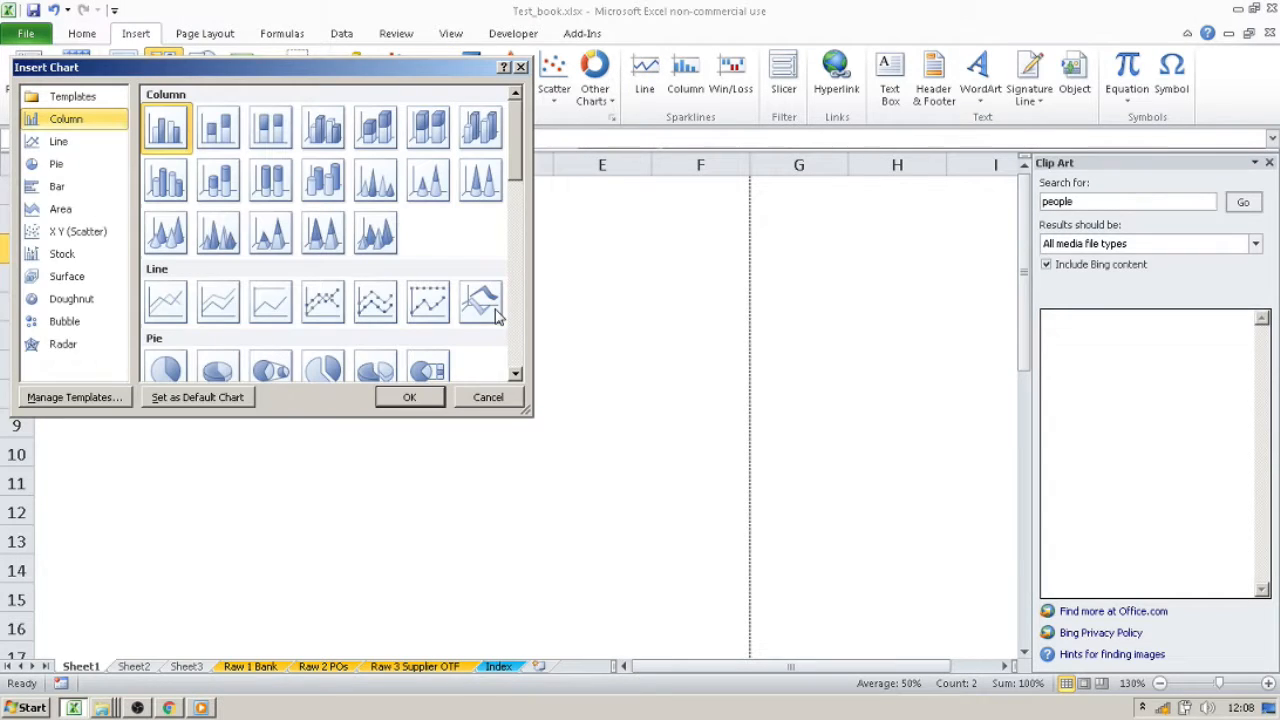
pyautogui.click(50, 304)
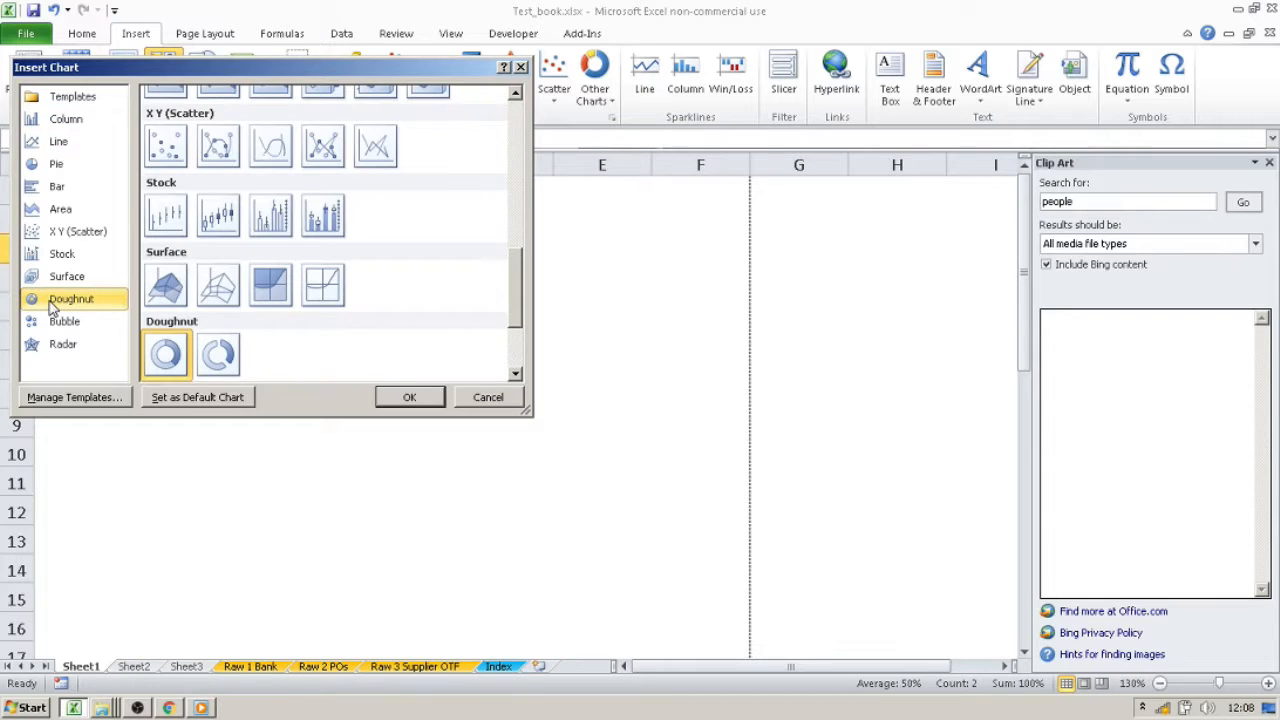
pyautogui.doubleClick(168, 362)
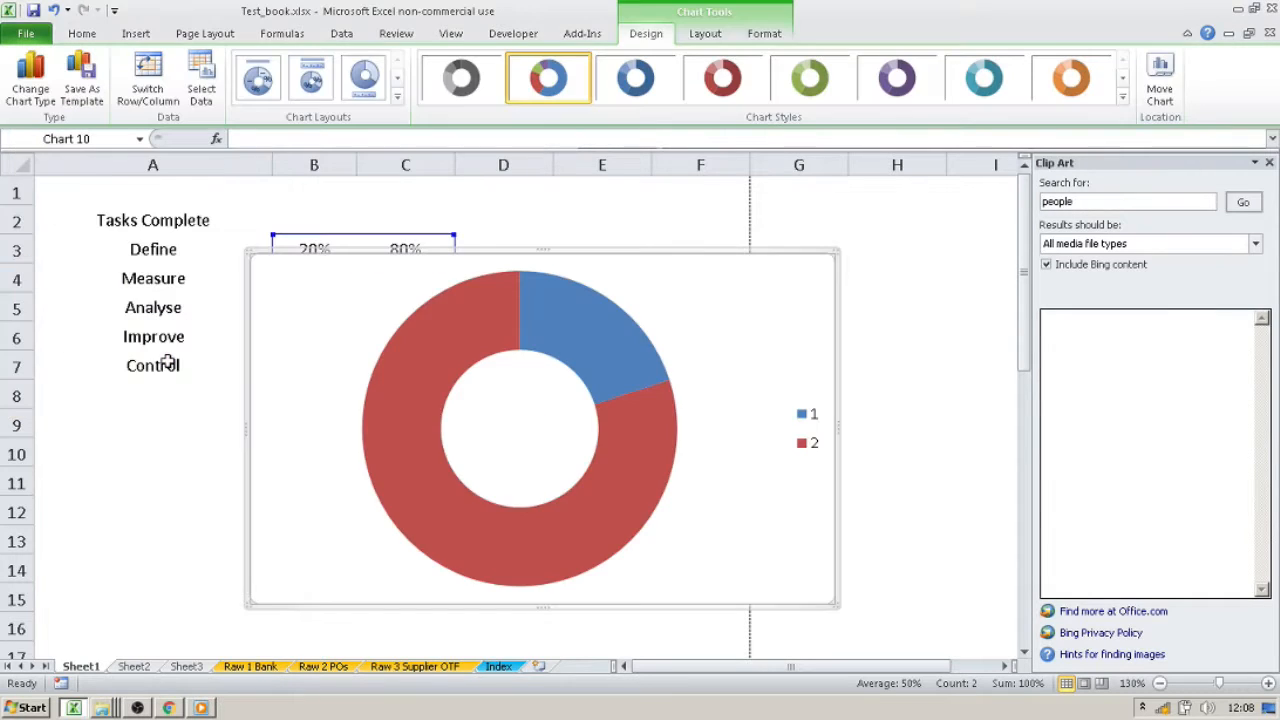
# Shrink the doughnut chart and place it directly below the task table, starting at row 8 across columns A to D
pyautogui.scroll(-2, 560, 235)
pyautogui.scroll(2, 555, 245)
pyautogui.moveTo(548, 253); pyautogui.dragTo(368, 393)
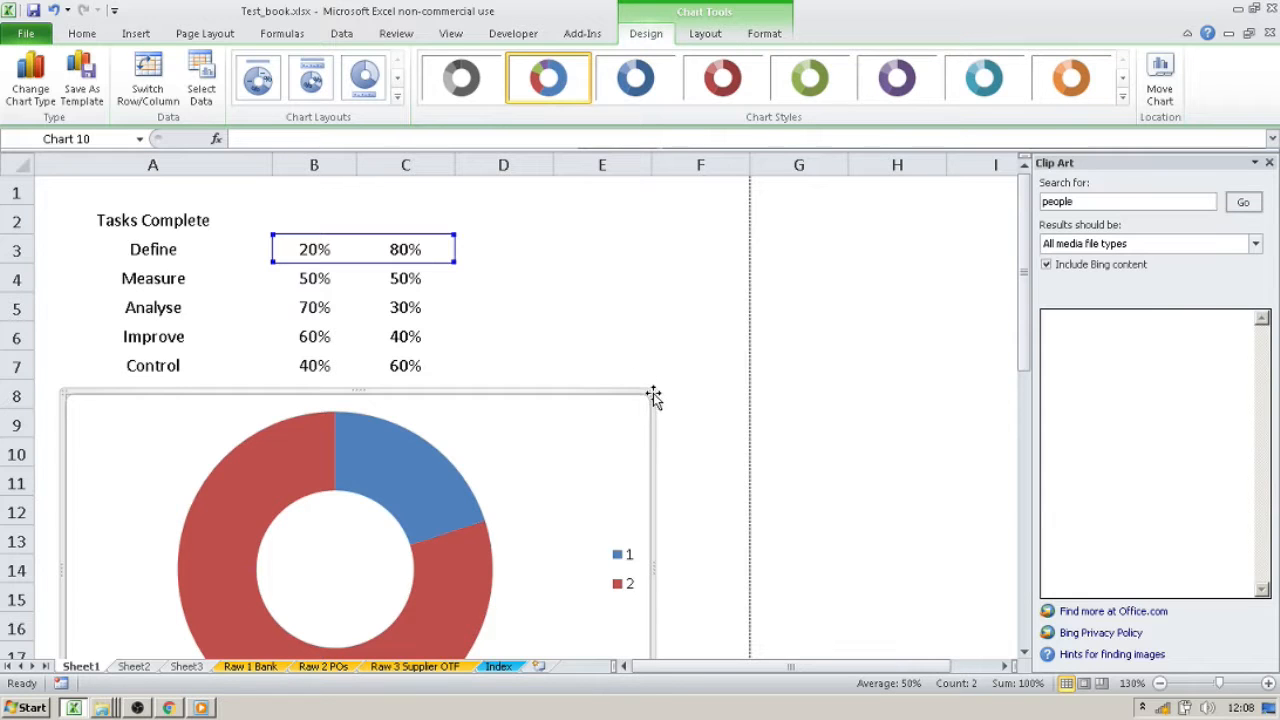
pyautogui.moveTo(648, 396); pyautogui.dragTo(525, 467)
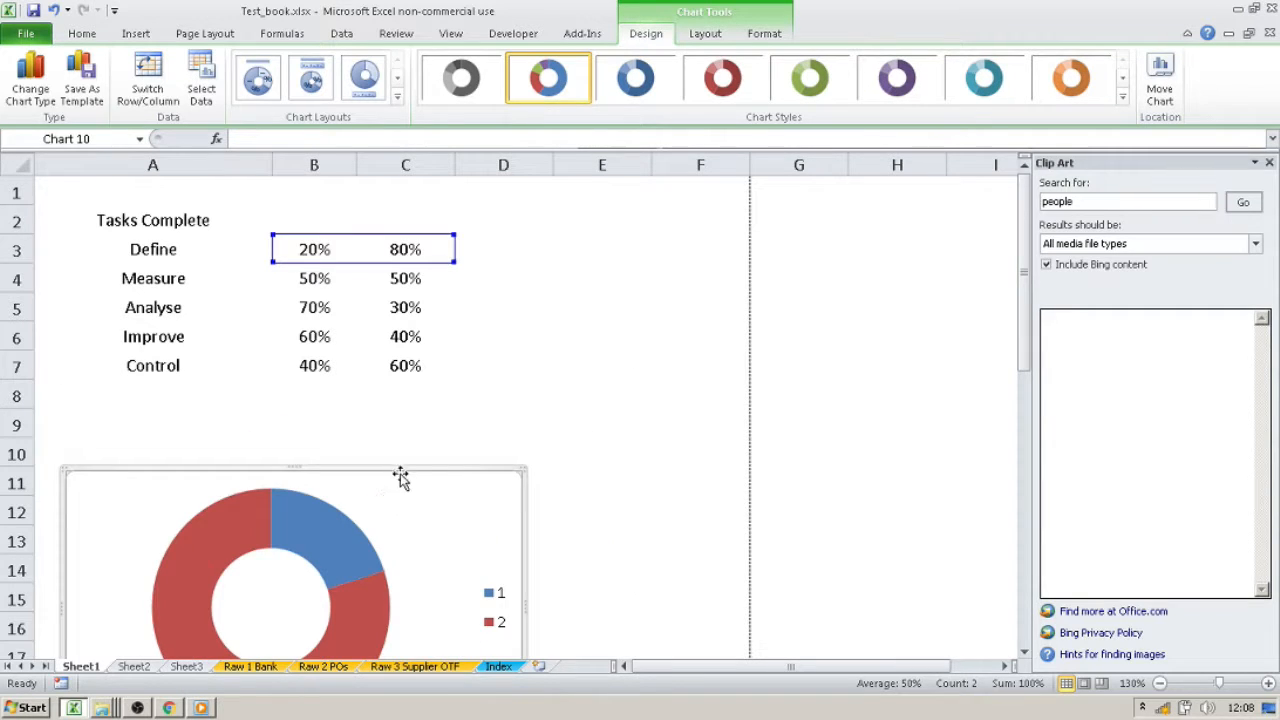
pyautogui.moveTo(405, 450); pyautogui.dragTo(399, 372)
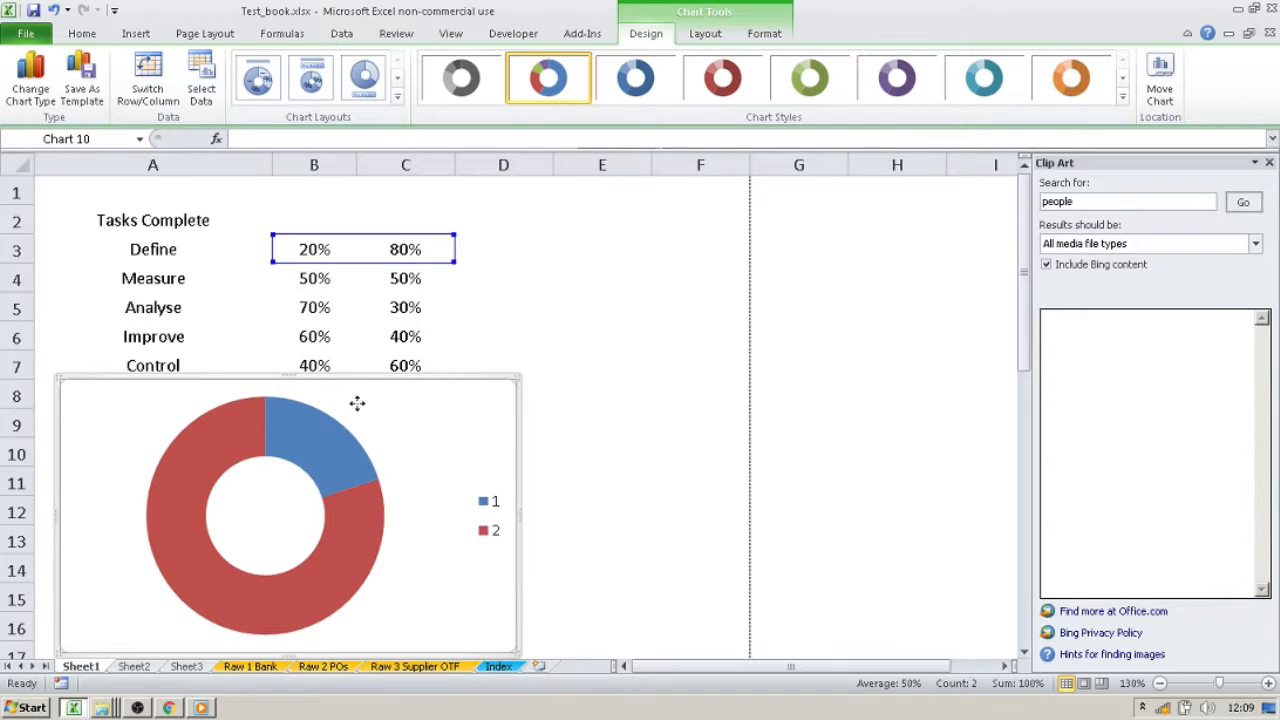
pyautogui.moveTo(357, 401); pyautogui.dragTo(351, 411)
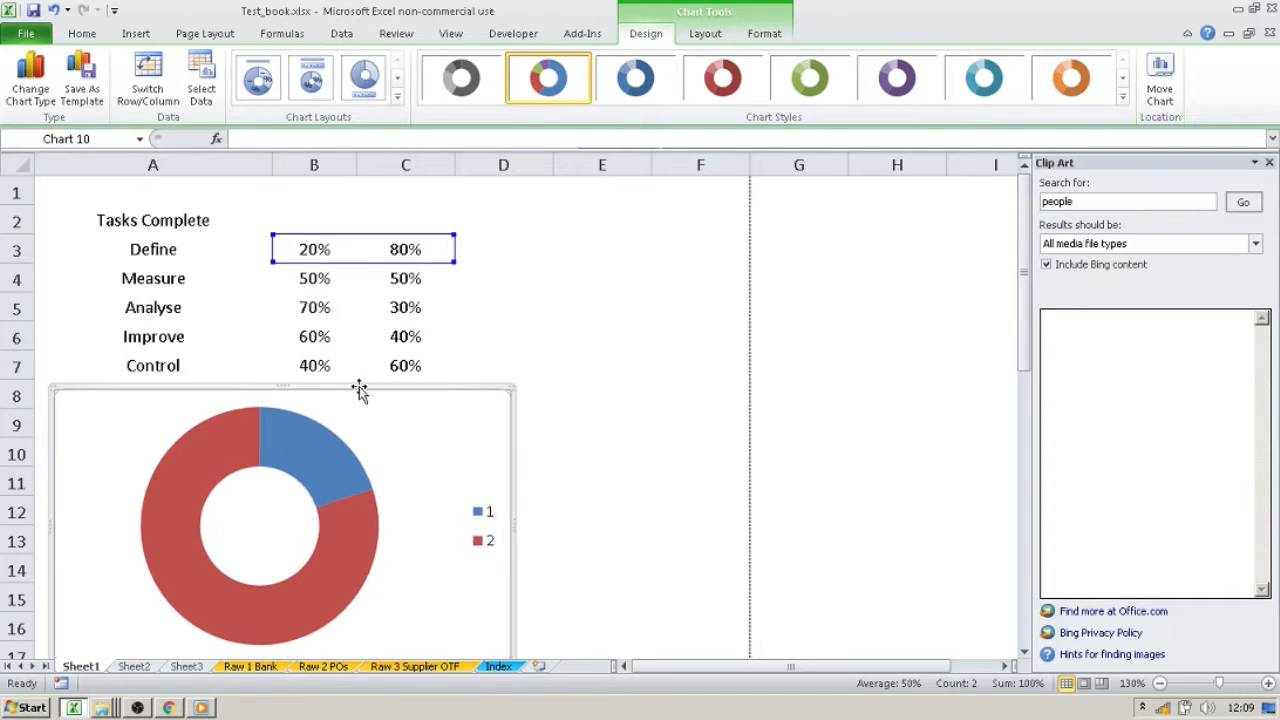
# Give the doughnut's larger slice, the remaining share for Define, a solid light grey fill
pyautogui.click(310, 464)
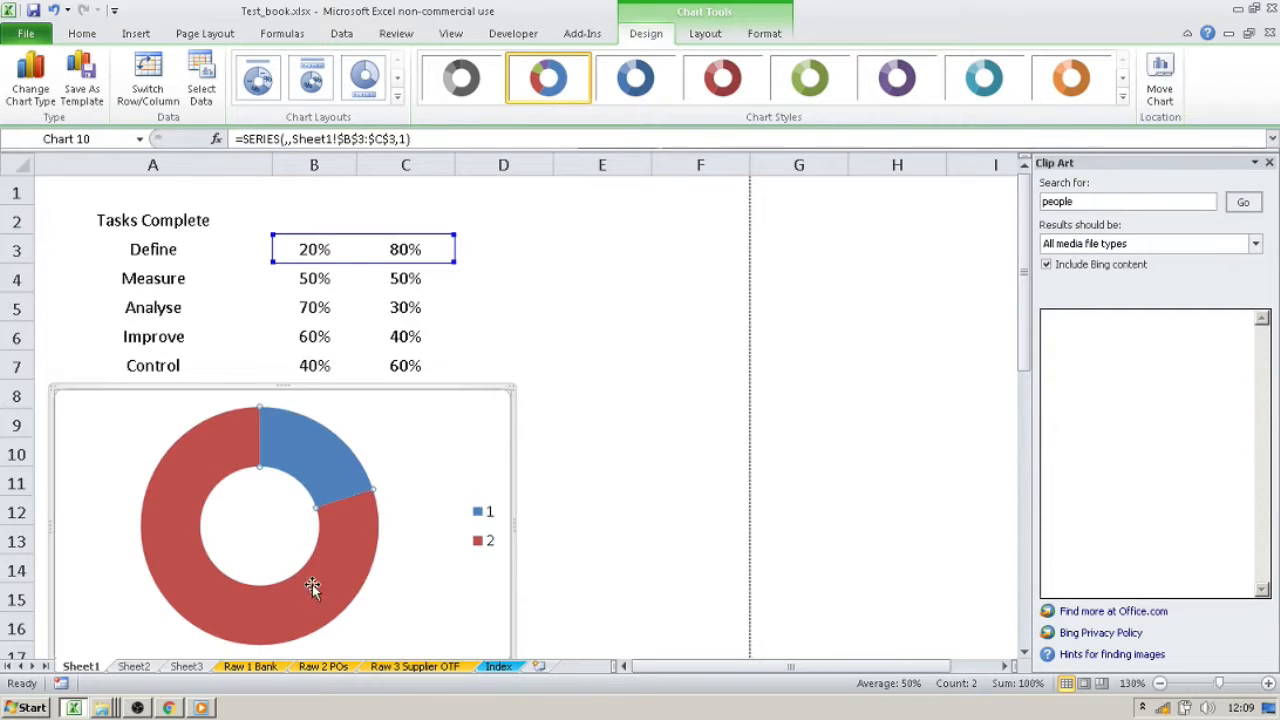
pyautogui.rightClick(337, 592)
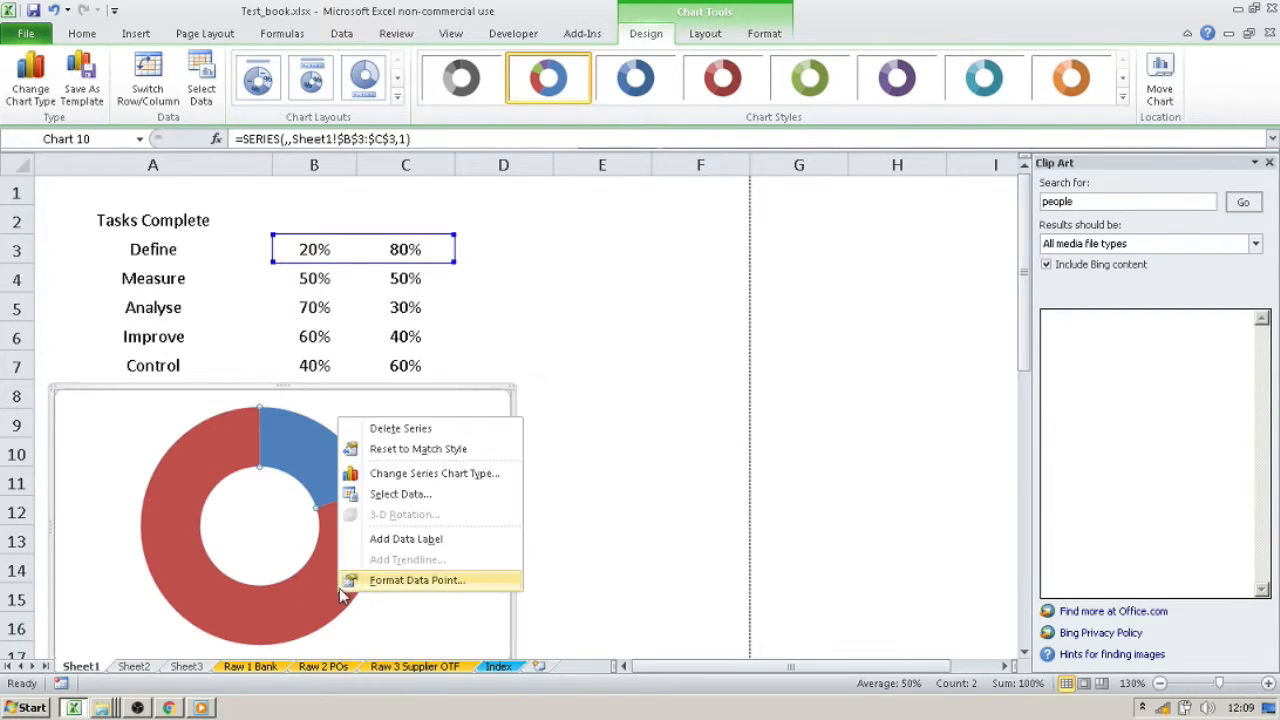
pyautogui.press('Escape')
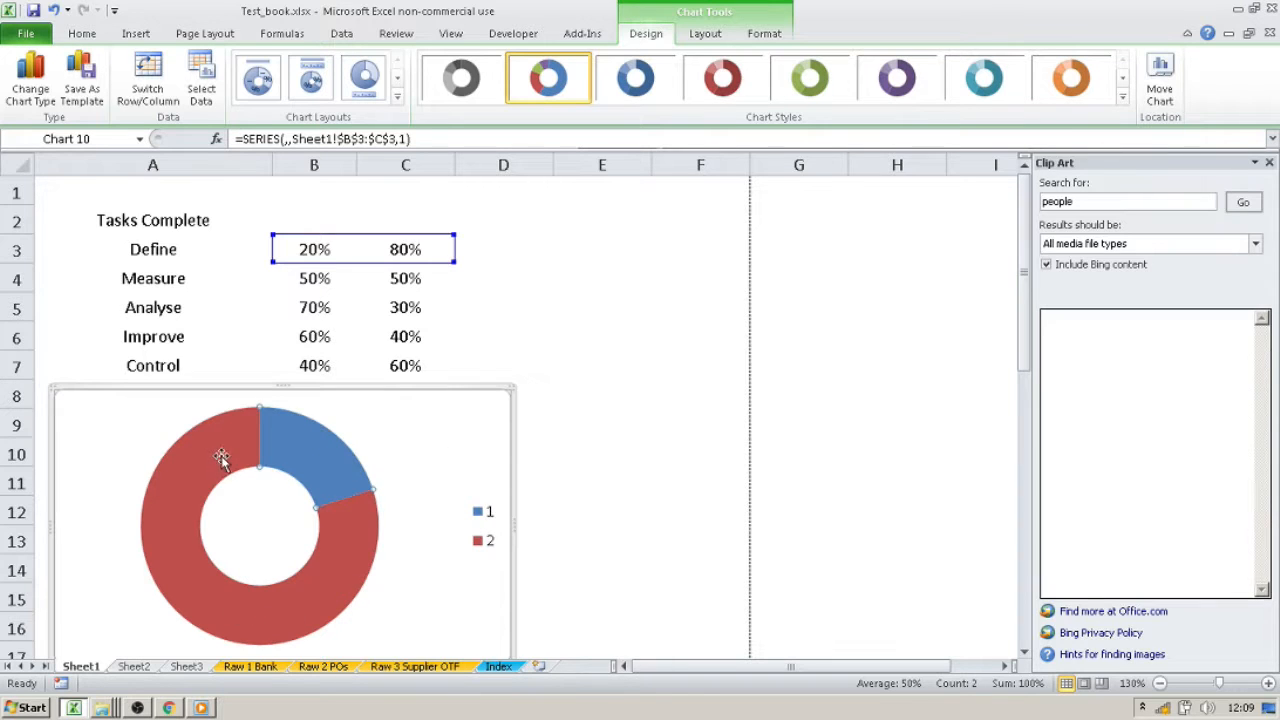
pyautogui.rightClick(351, 573)
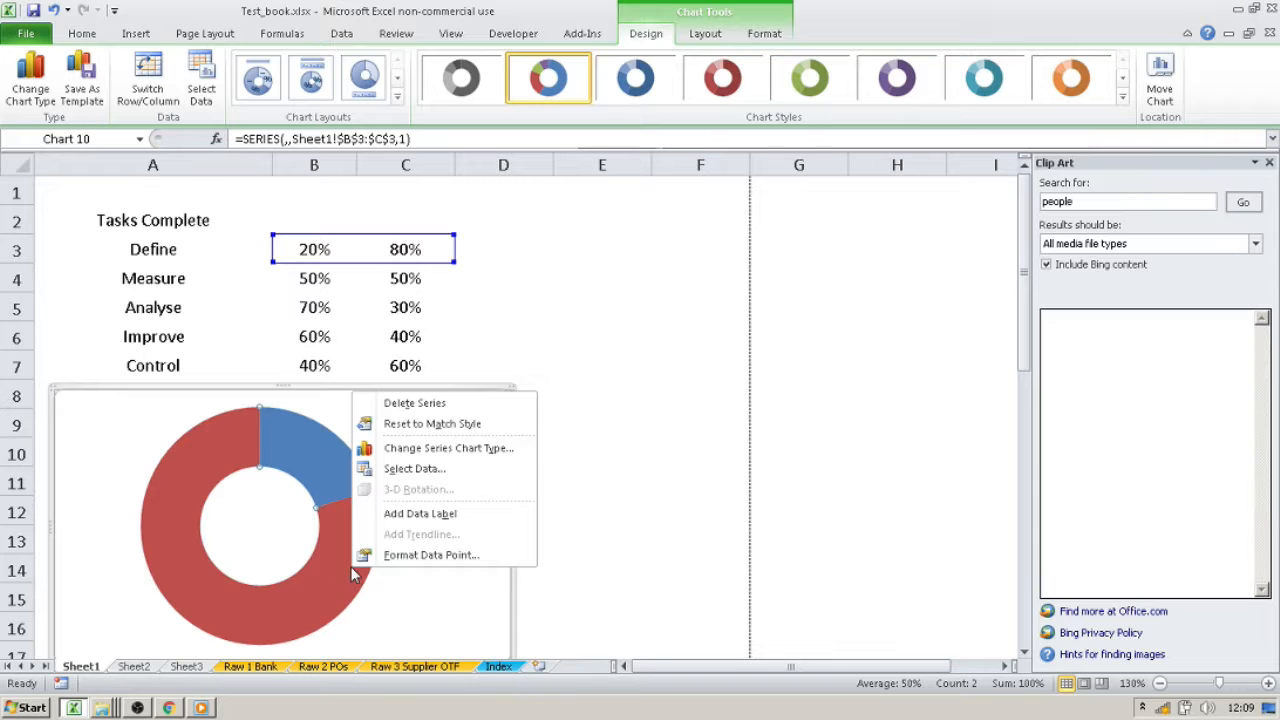
pyautogui.click(431, 555)
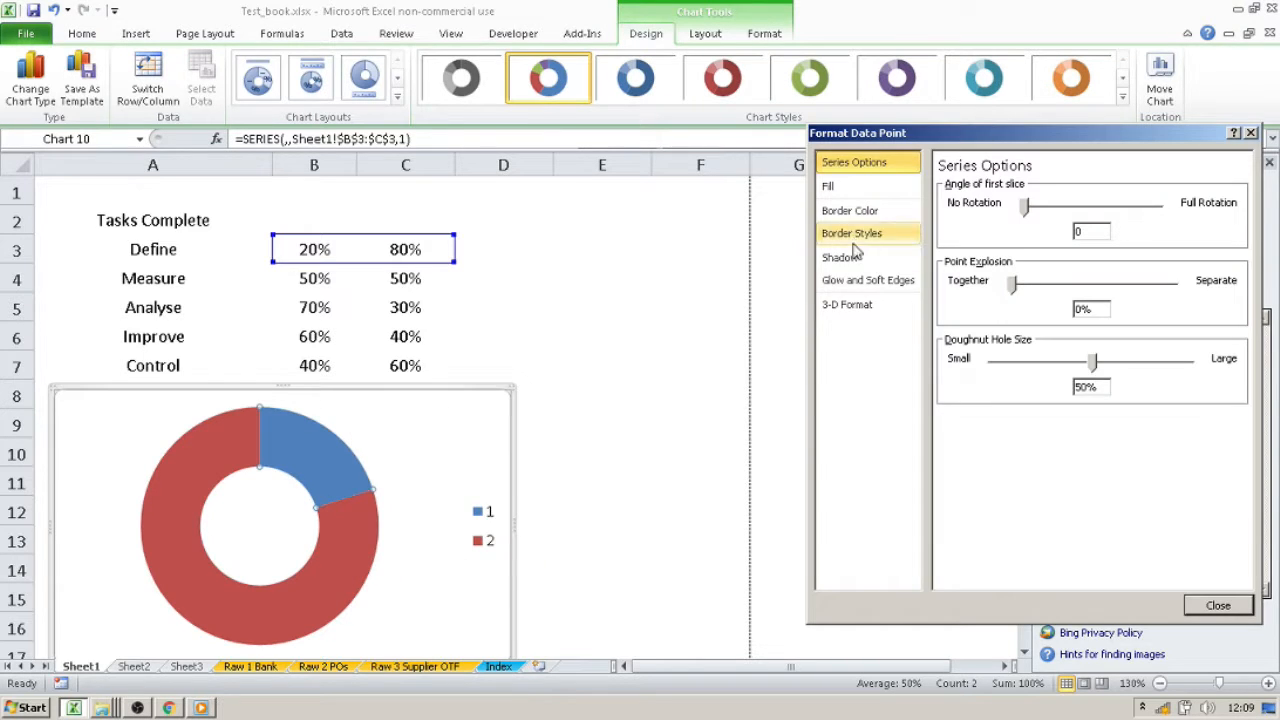
pyautogui.click(349, 573)
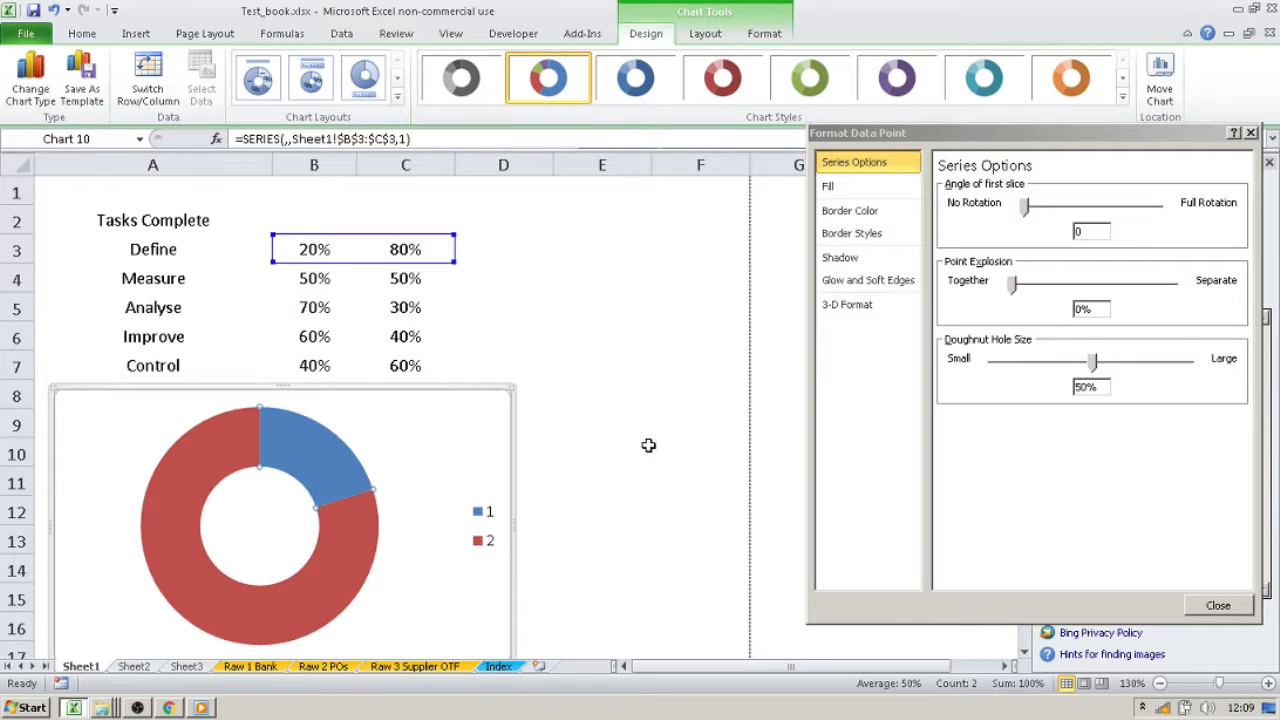
pyautogui.click(862, 185)
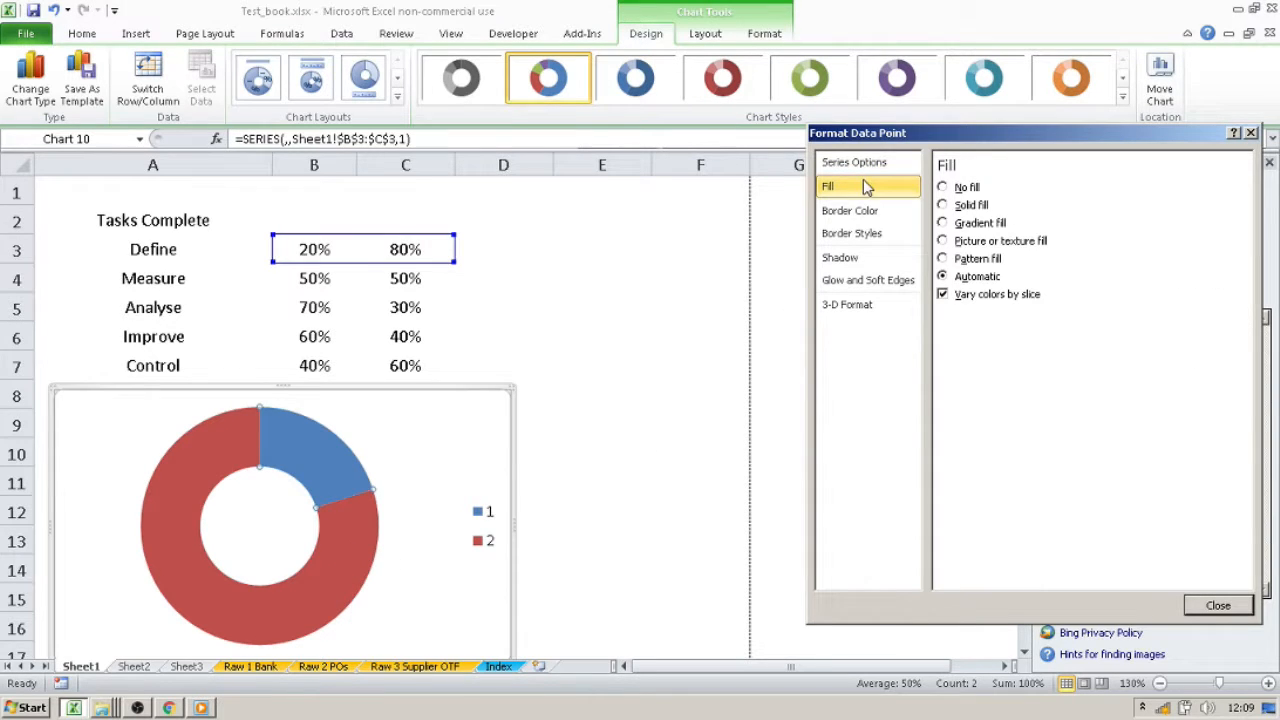
pyautogui.click(967, 189)
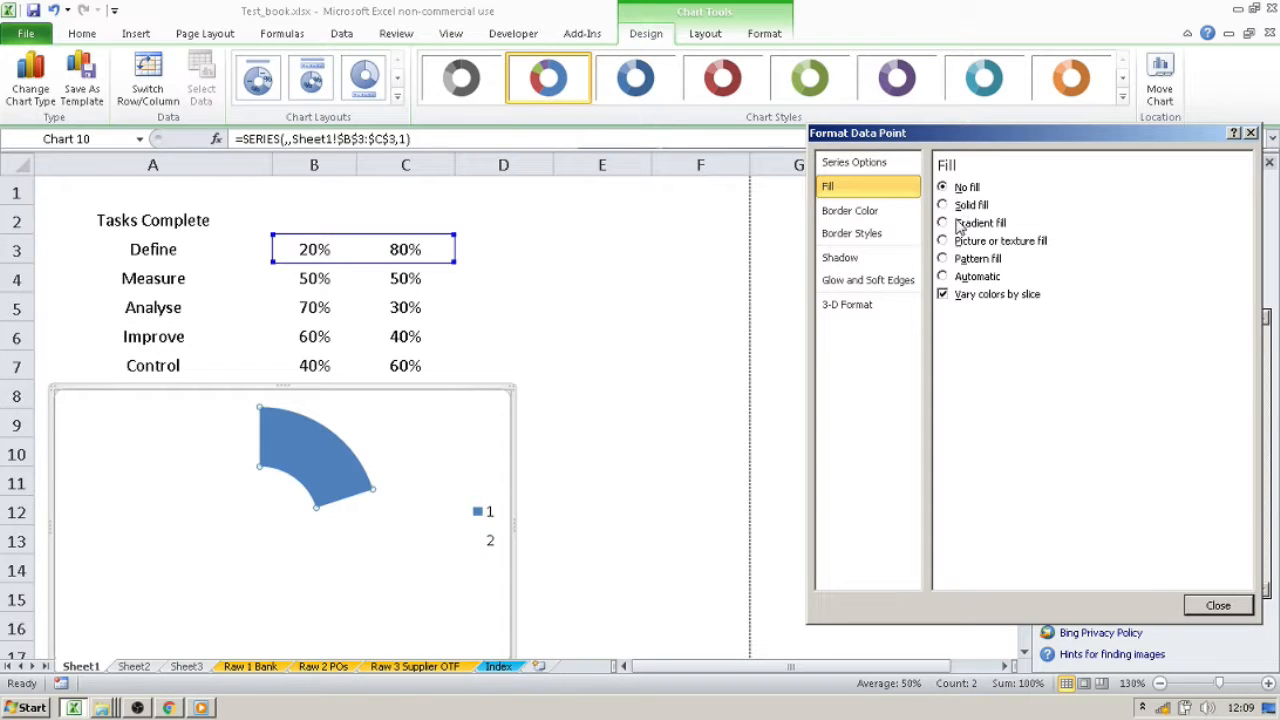
pyautogui.click(962, 207)
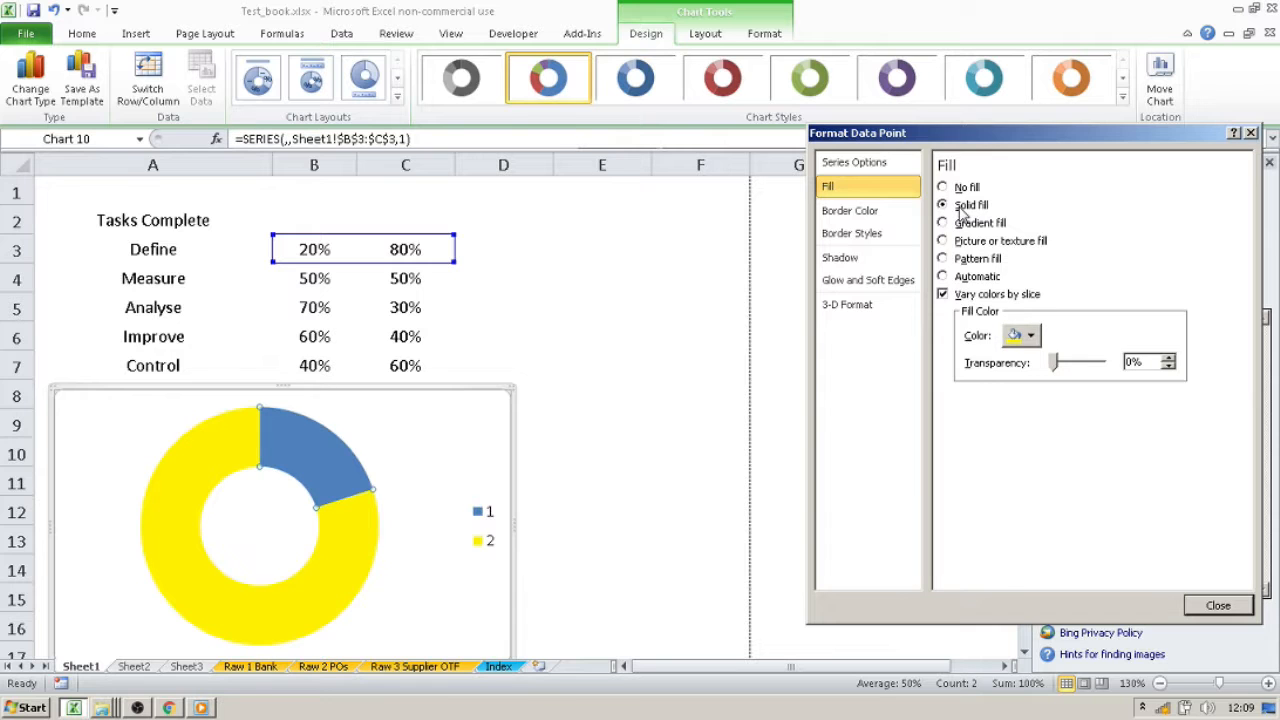
pyautogui.click(1032, 336)
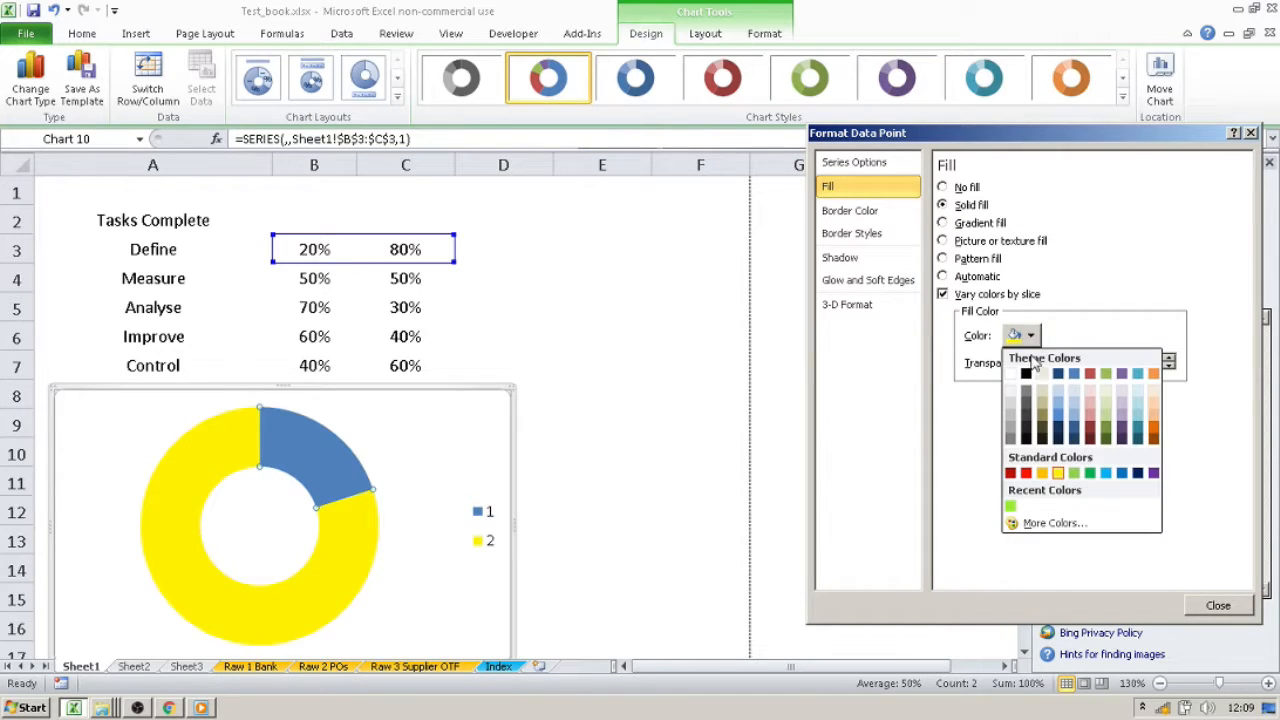
pyautogui.click(1009, 403)
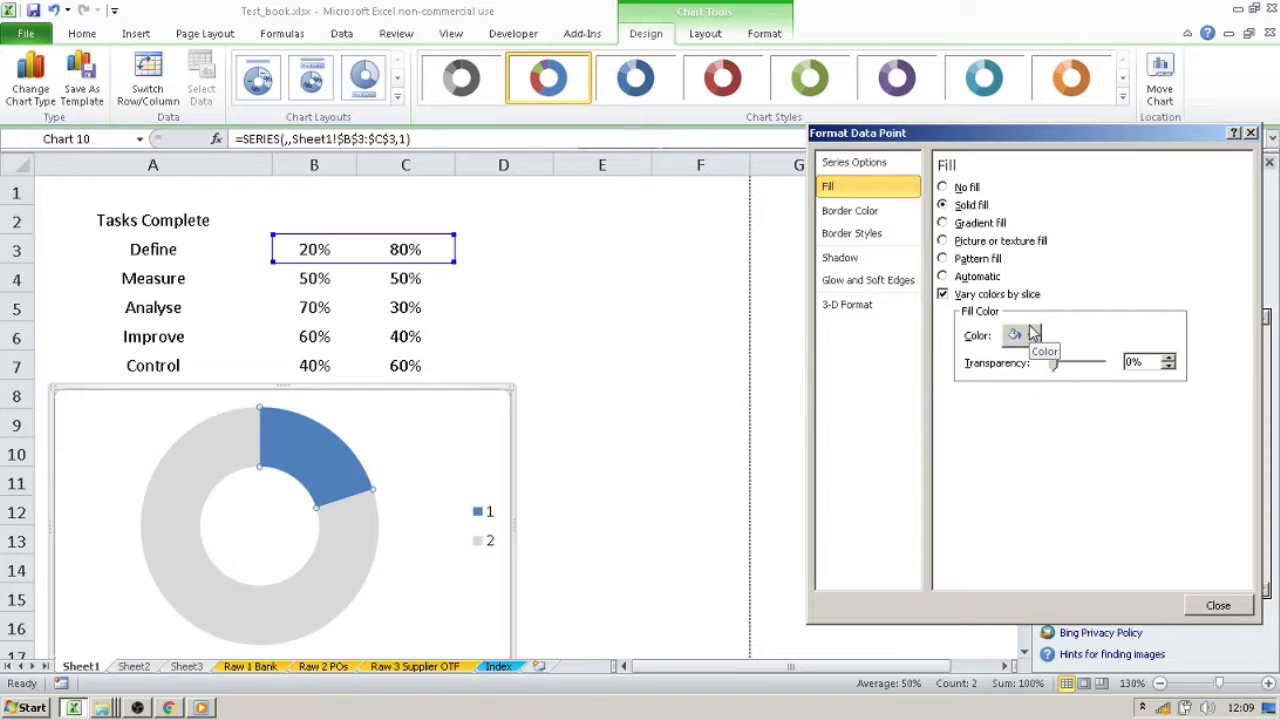
# Give the doughnut's grey slice, the remaining share for Define, a solid white border line
pyautogui.click(342, 567)
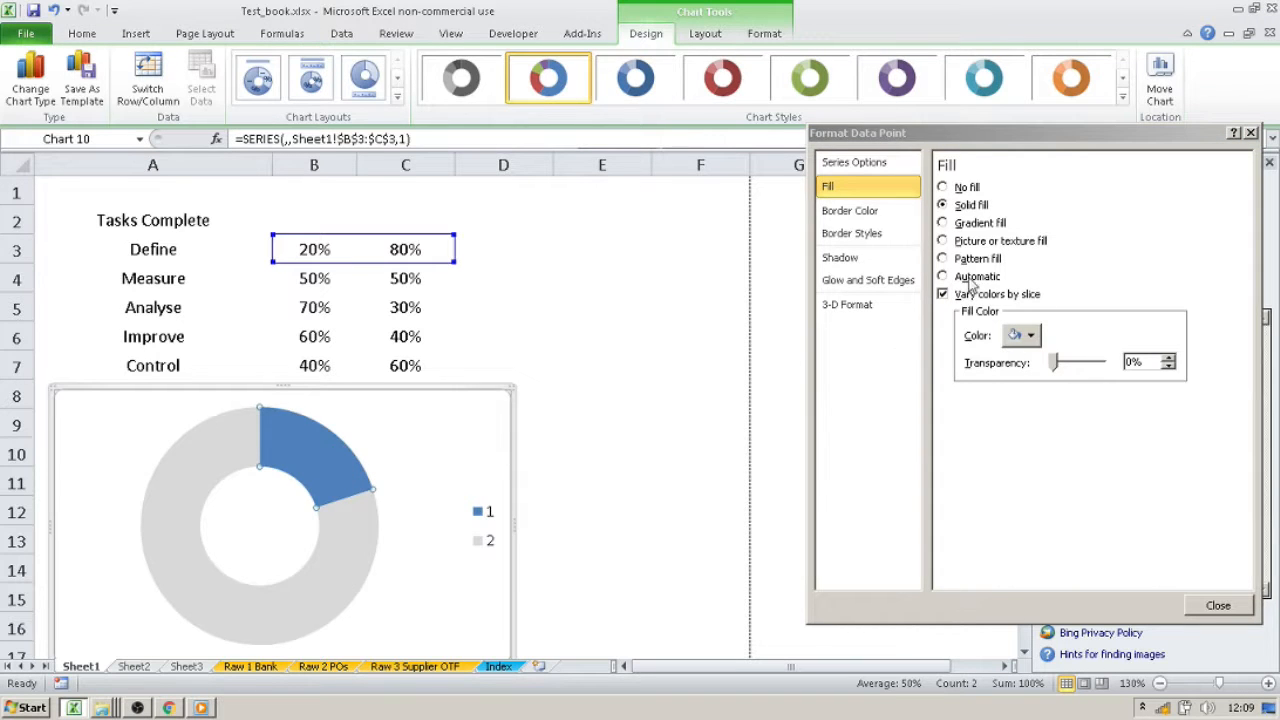
pyautogui.click(848, 221)
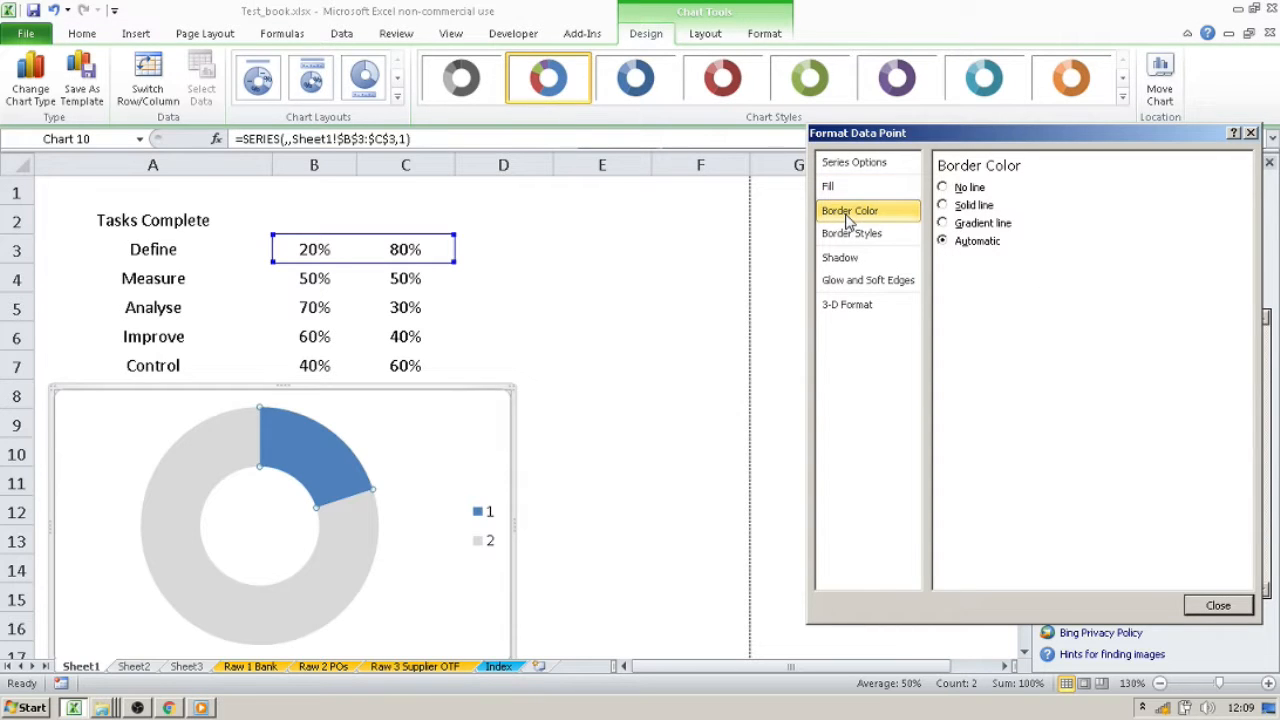
pyautogui.click(973, 205)
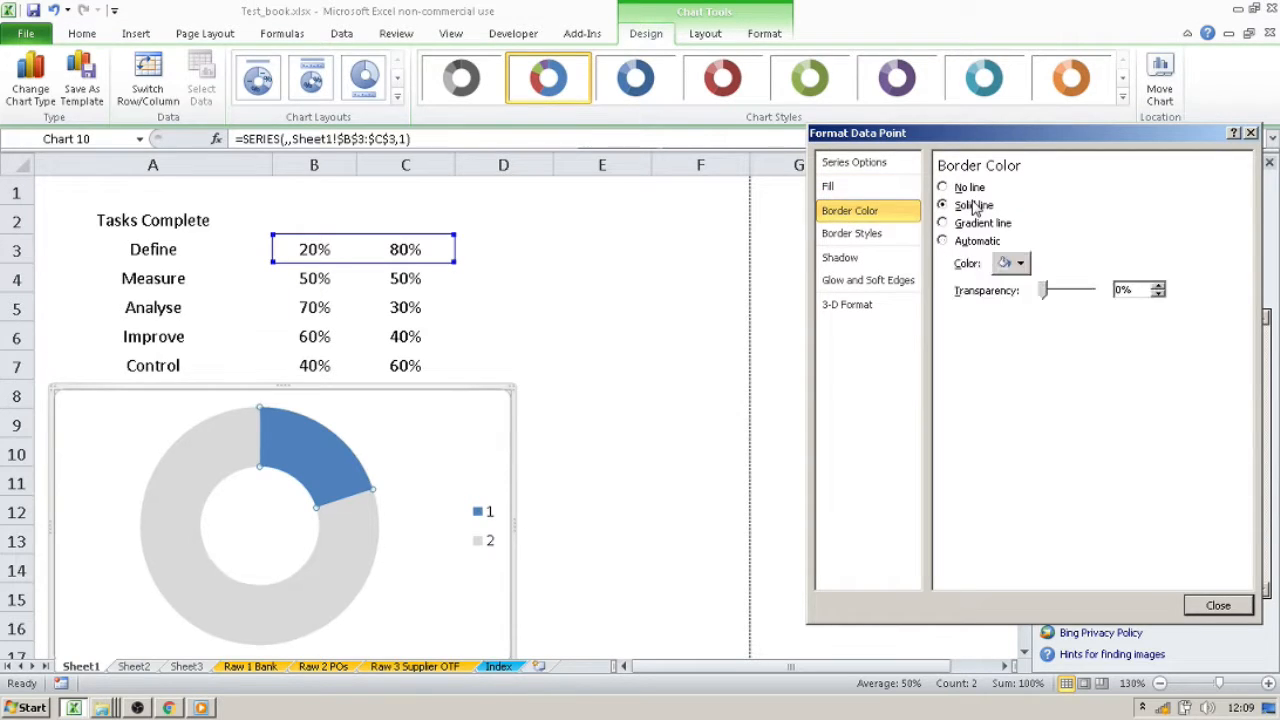
pyautogui.click(1017, 264)
pyautogui.click(1001, 302)
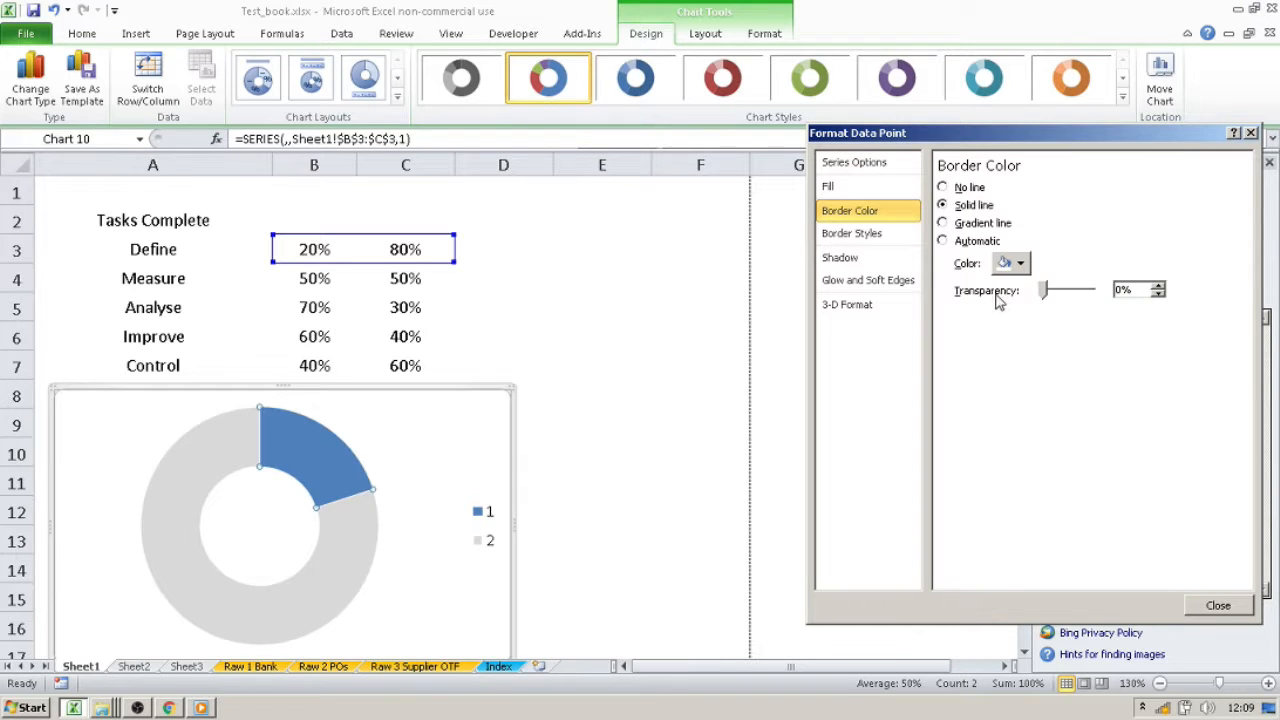
# Try a thicker border of 2 pt on the doughnut's grey slice
pyautogui.click(860, 233)
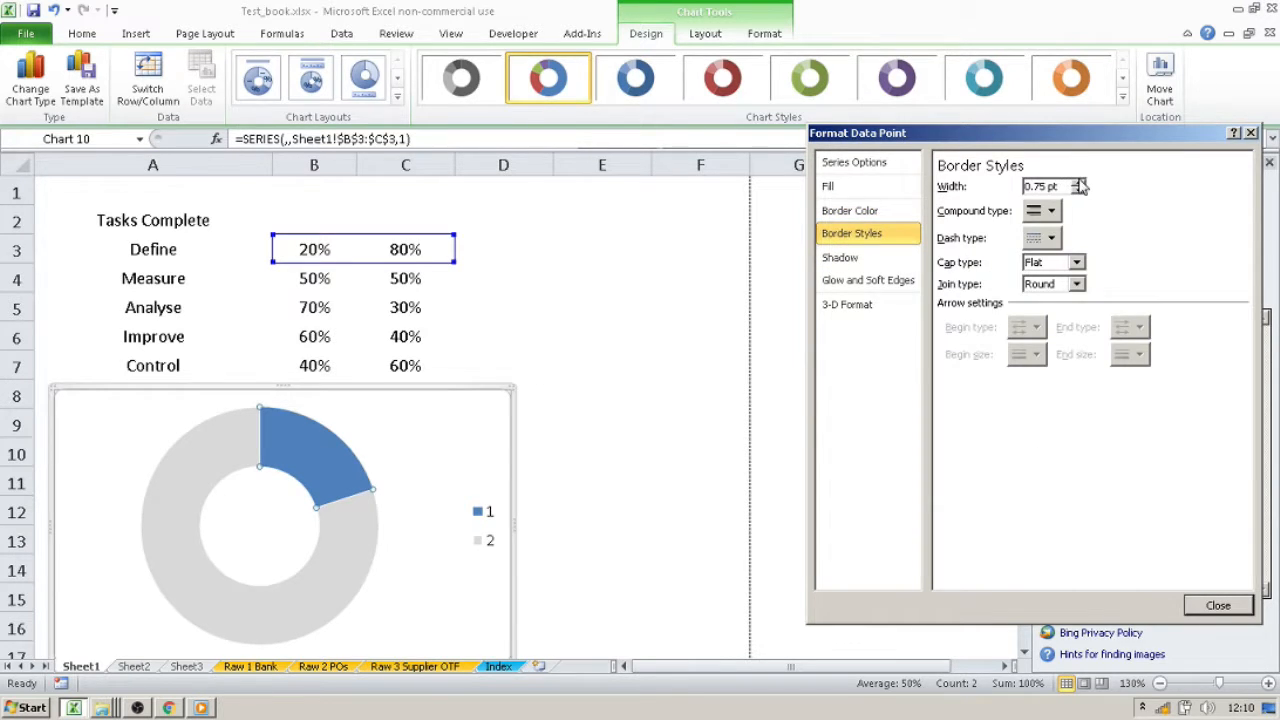
pyautogui.click(1079, 184)
pyautogui.click(1079, 184)
pyautogui.click(1079, 184)
pyautogui.click(1079, 184)
pyautogui.click(1079, 184)
pyautogui.click(1079, 184)
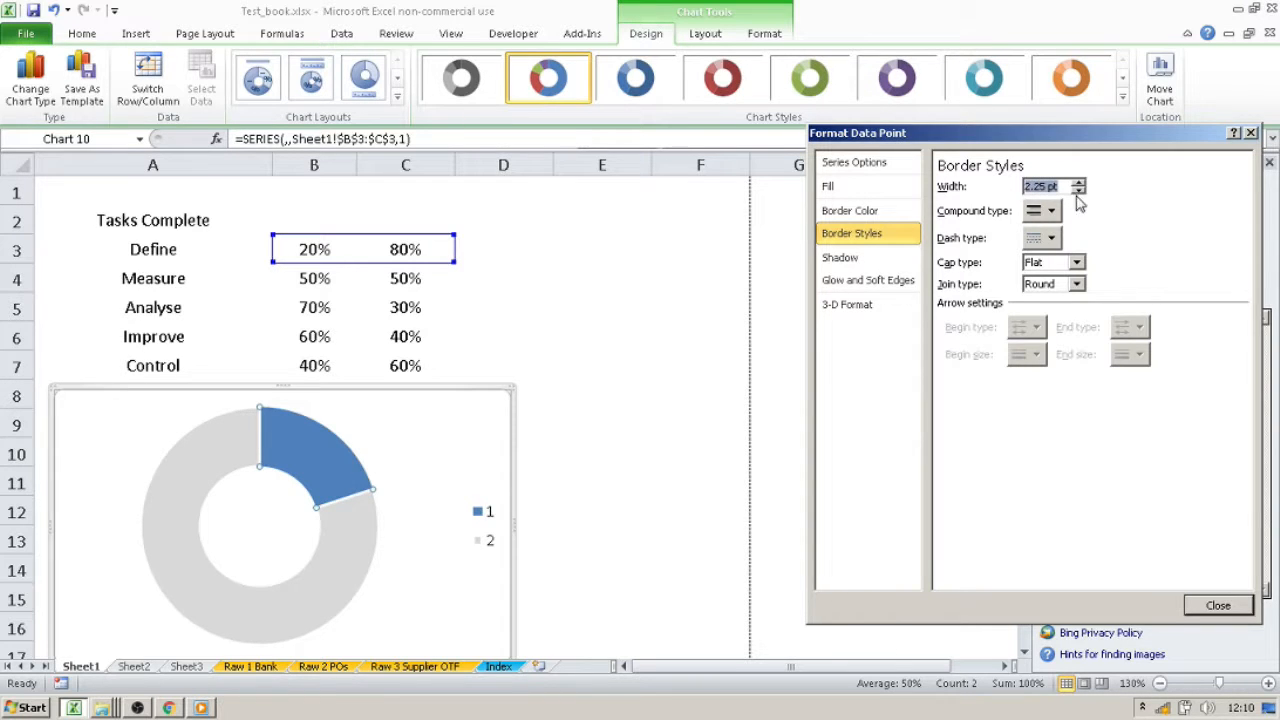
pyautogui.click(364, 574)
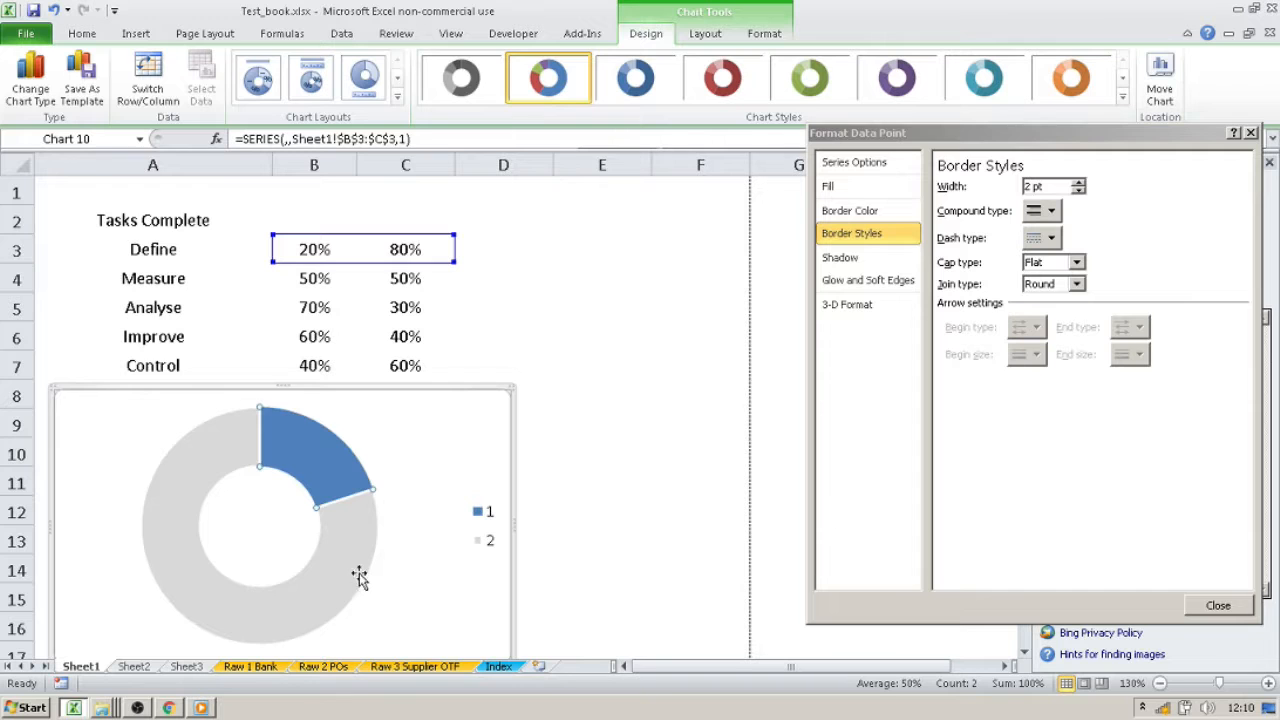
# Set the grey slice's border width to 1 pt
pyautogui.click(1079, 191)
pyautogui.click(1079, 191)
pyautogui.click(1079, 191)
pyautogui.click(1079, 191)
pyautogui.click(1081, 193)
pyautogui.click(1081, 193)
pyautogui.click(1080, 185)
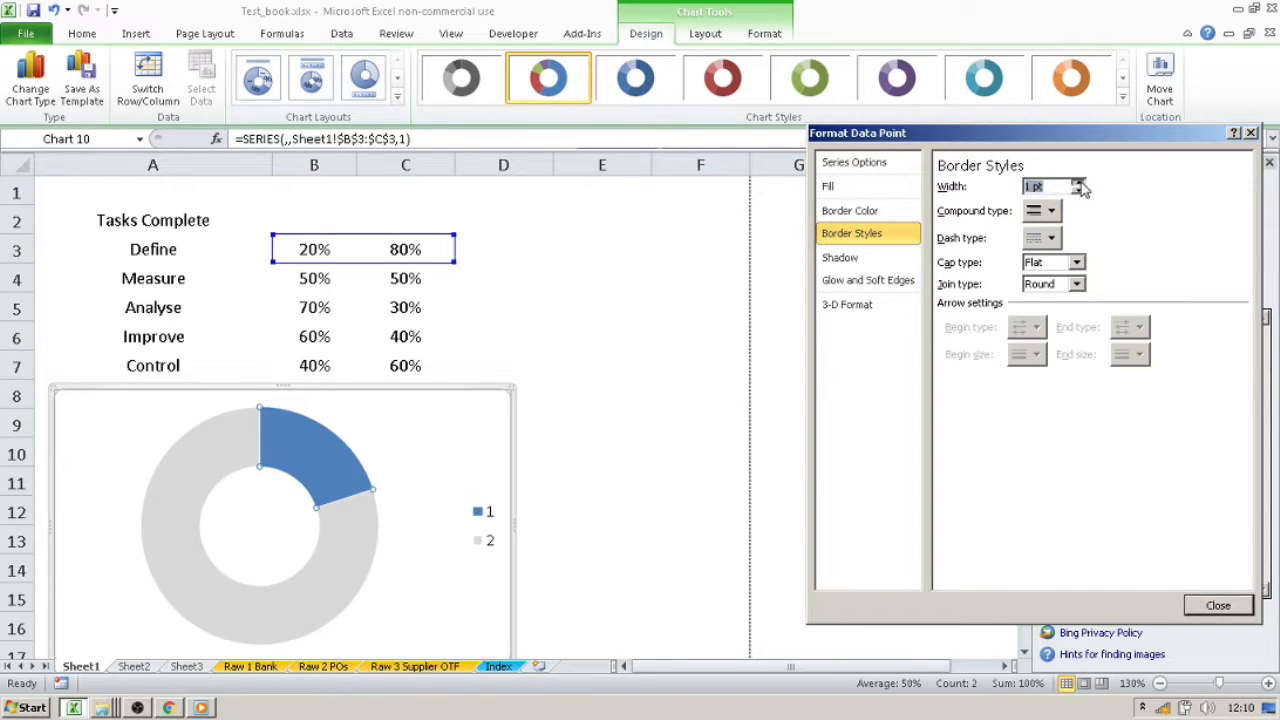
pyautogui.click(343, 580)
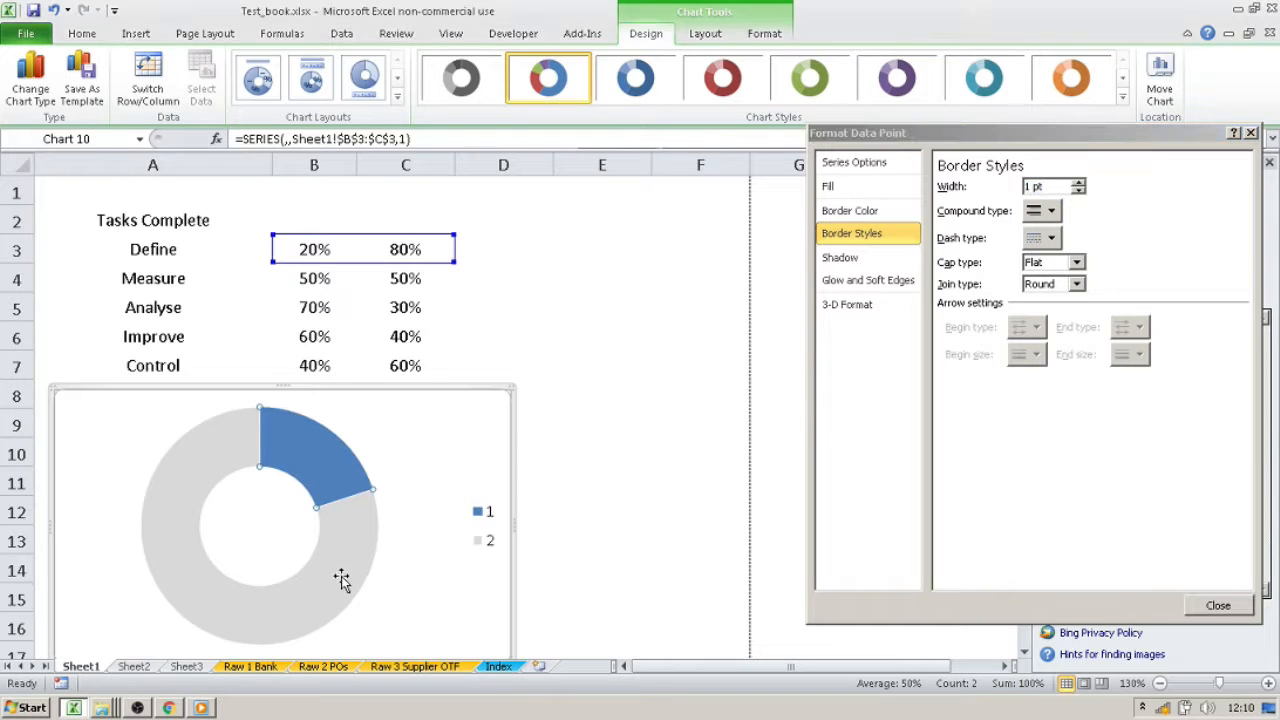
# Reselect the grey slice and check its border colour and border width settings
pyautogui.click(546, 271)
pyautogui.click(352, 550)
pyautogui.click(351, 550)
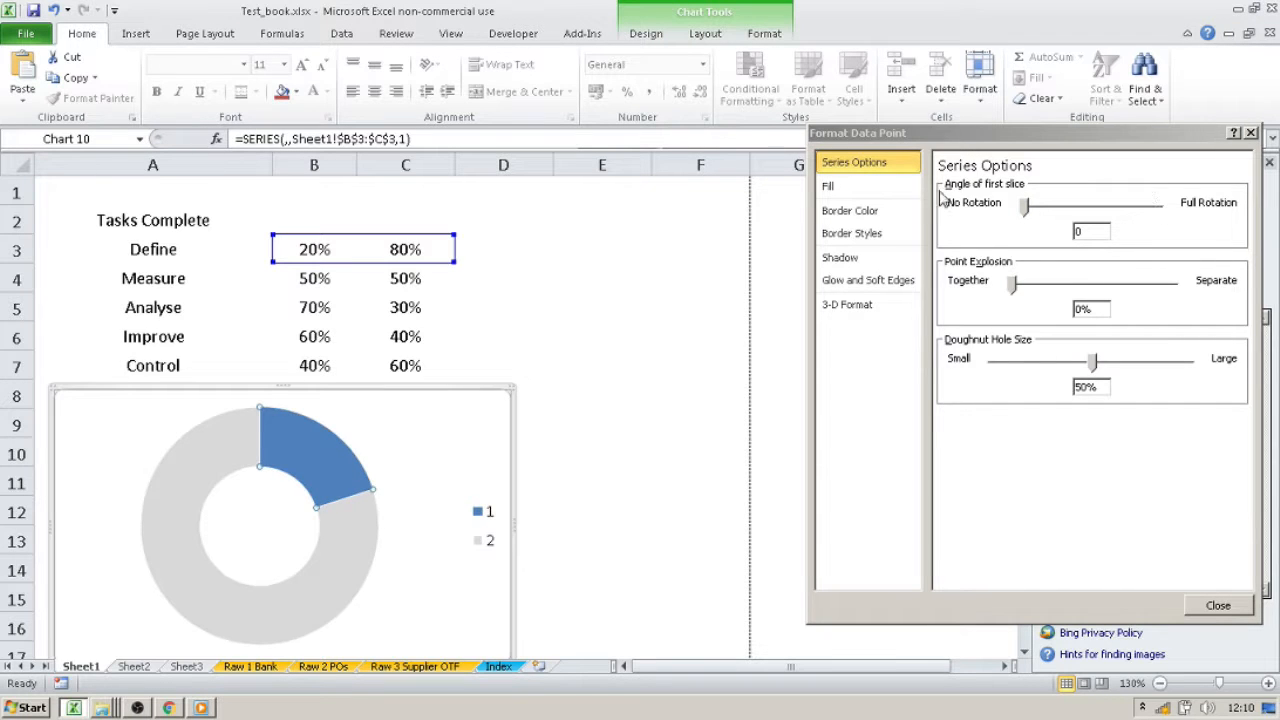
pyautogui.click(848, 210)
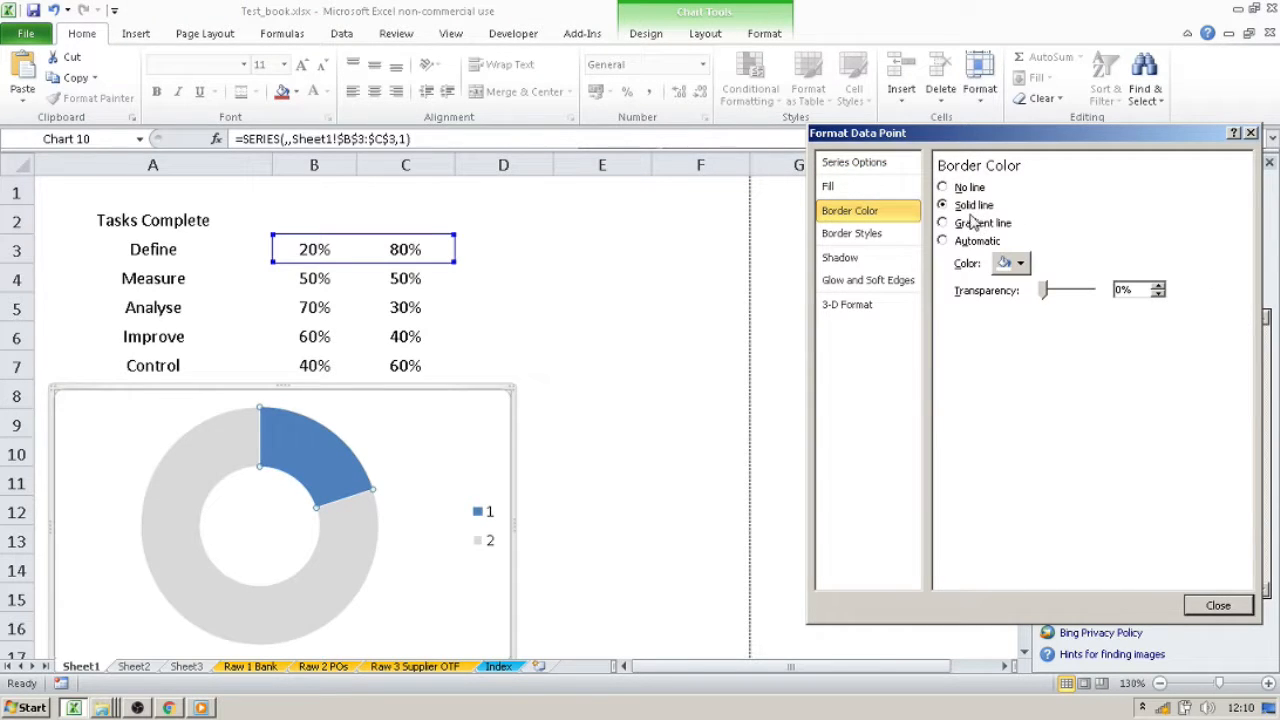
pyautogui.click(862, 234)
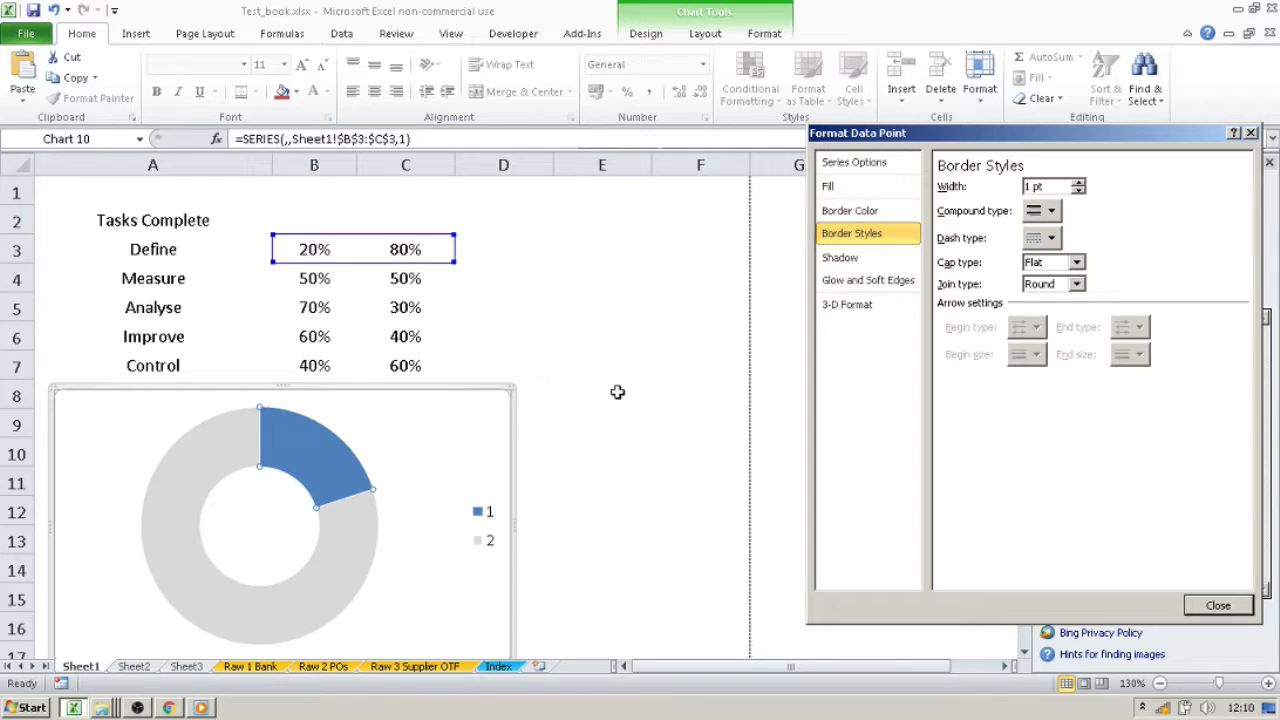
# Give the blue slice, the completed share for Define, a solid border line with a width of 1 pt
pyautogui.click(331, 444)
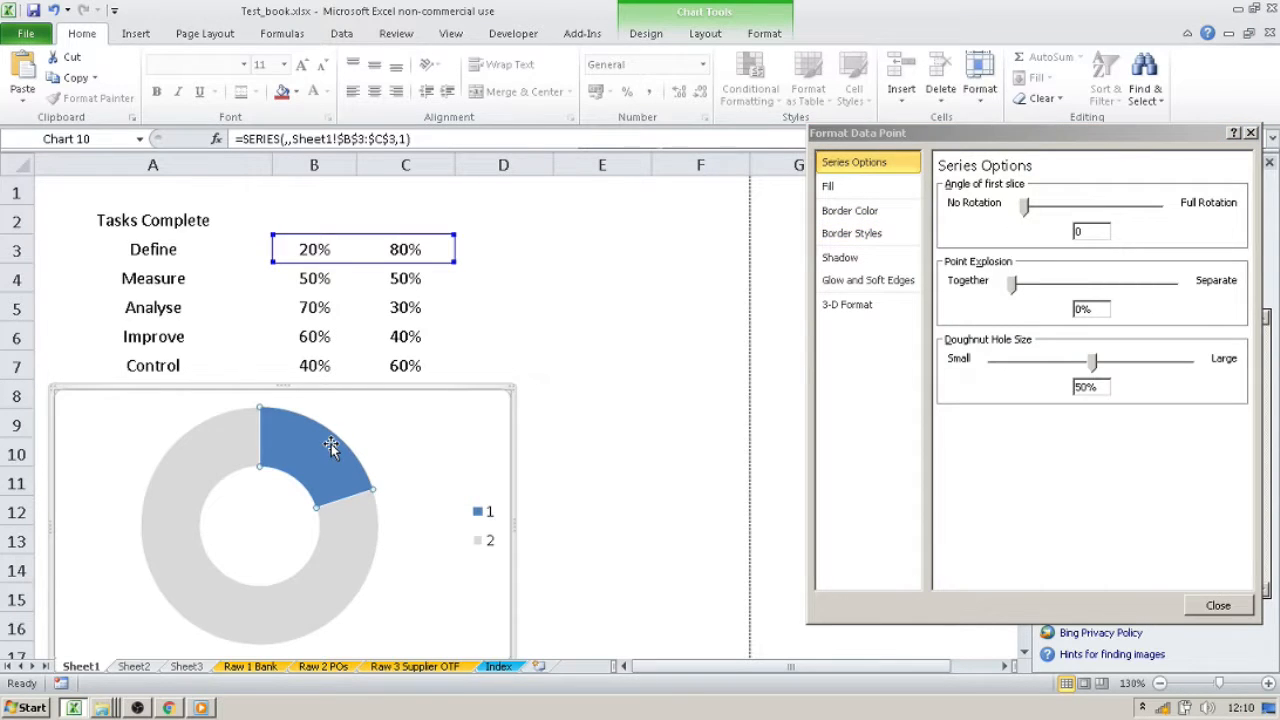
pyautogui.click(845, 212)
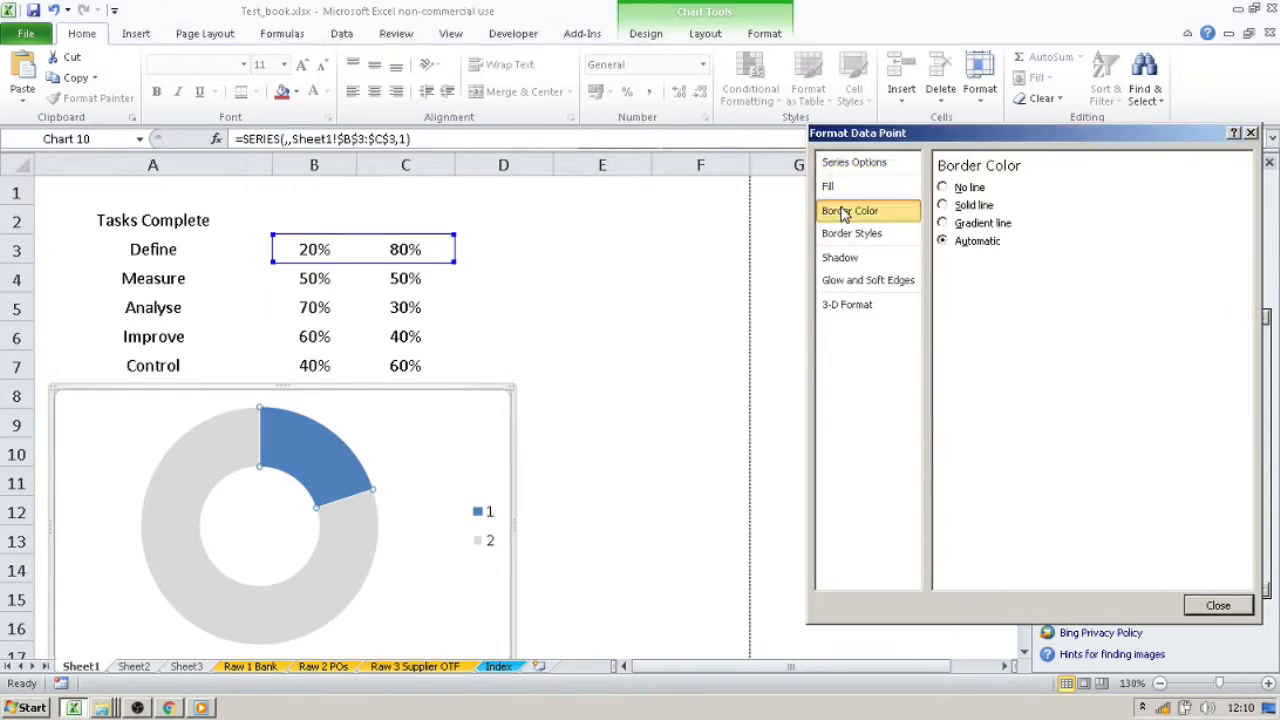
pyautogui.click(960, 205)
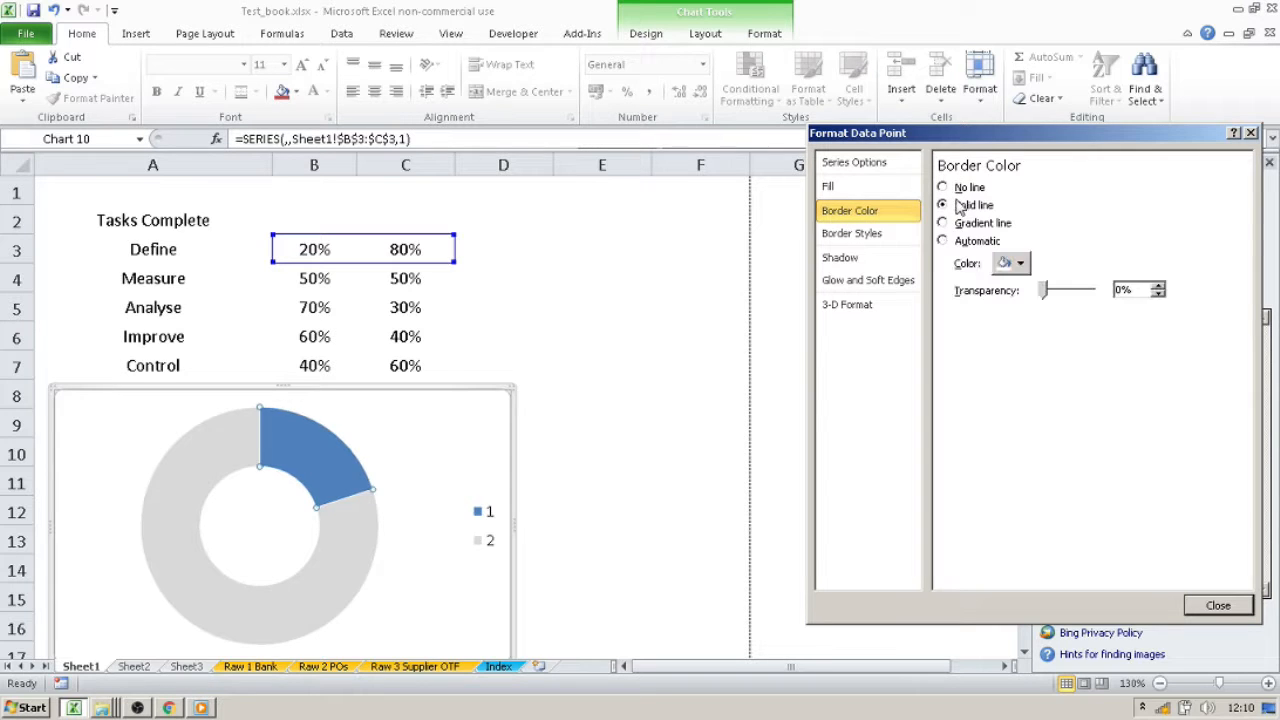
pyautogui.click(888, 234)
pyautogui.click(1079, 185)
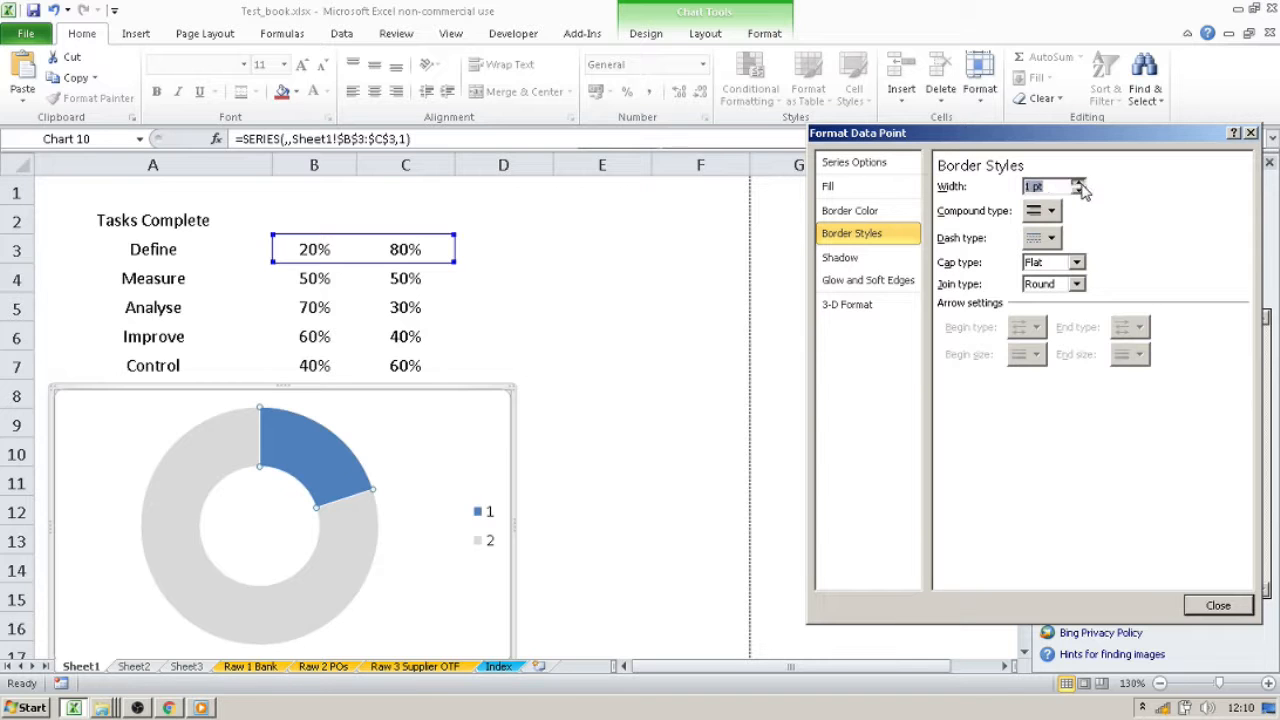
pyautogui.click(1216, 608)
pyautogui.click(560, 538)
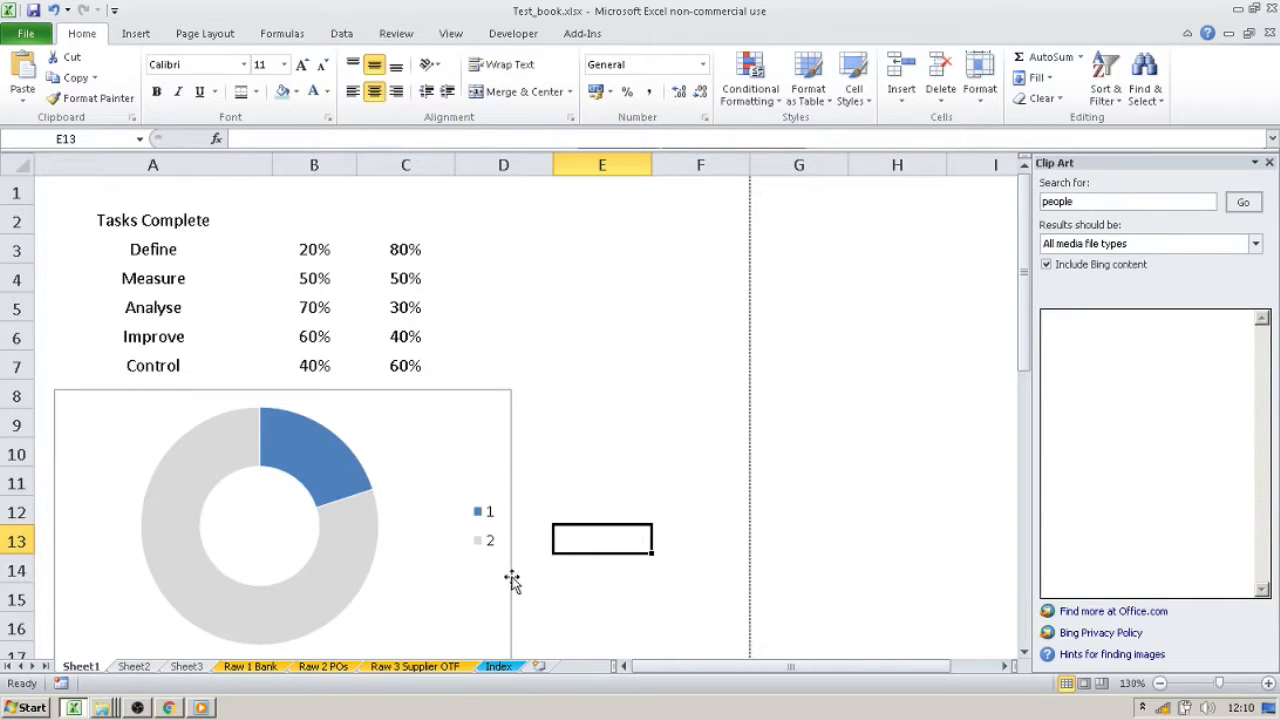
# Delete the legend from the doughnut chart
pyautogui.scroll(-1, 526, 563)
pyautogui.click(483, 445)
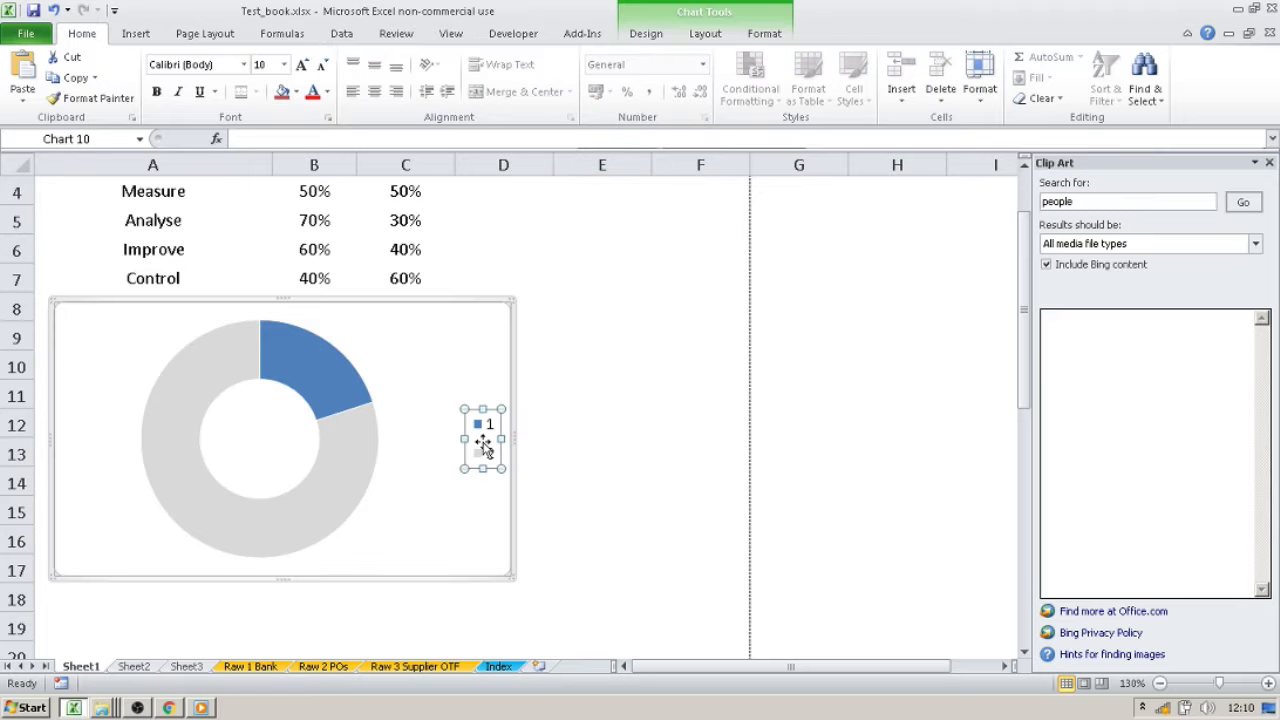
pyautogui.press('Delete')
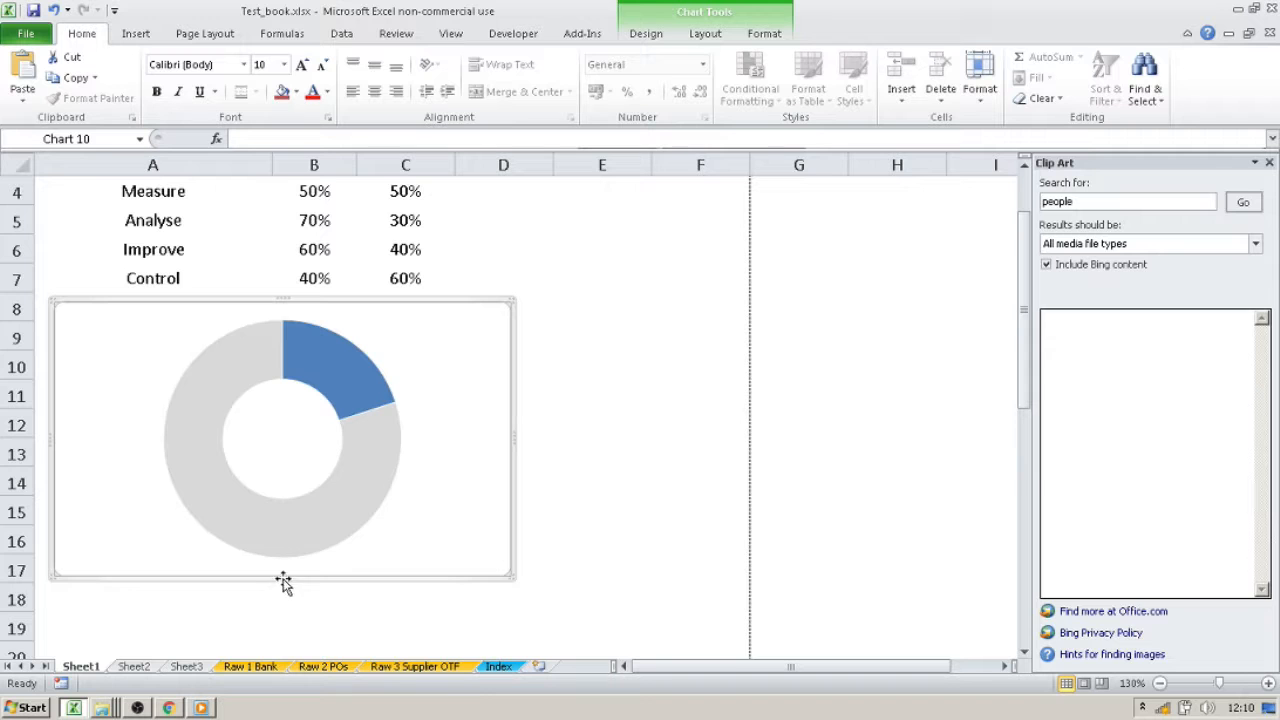
# Move the doughnut chart down to row 12 and make it narrower and taller, spanning columns A to C through row 23
pyautogui.scroll(-2, 310, 600)
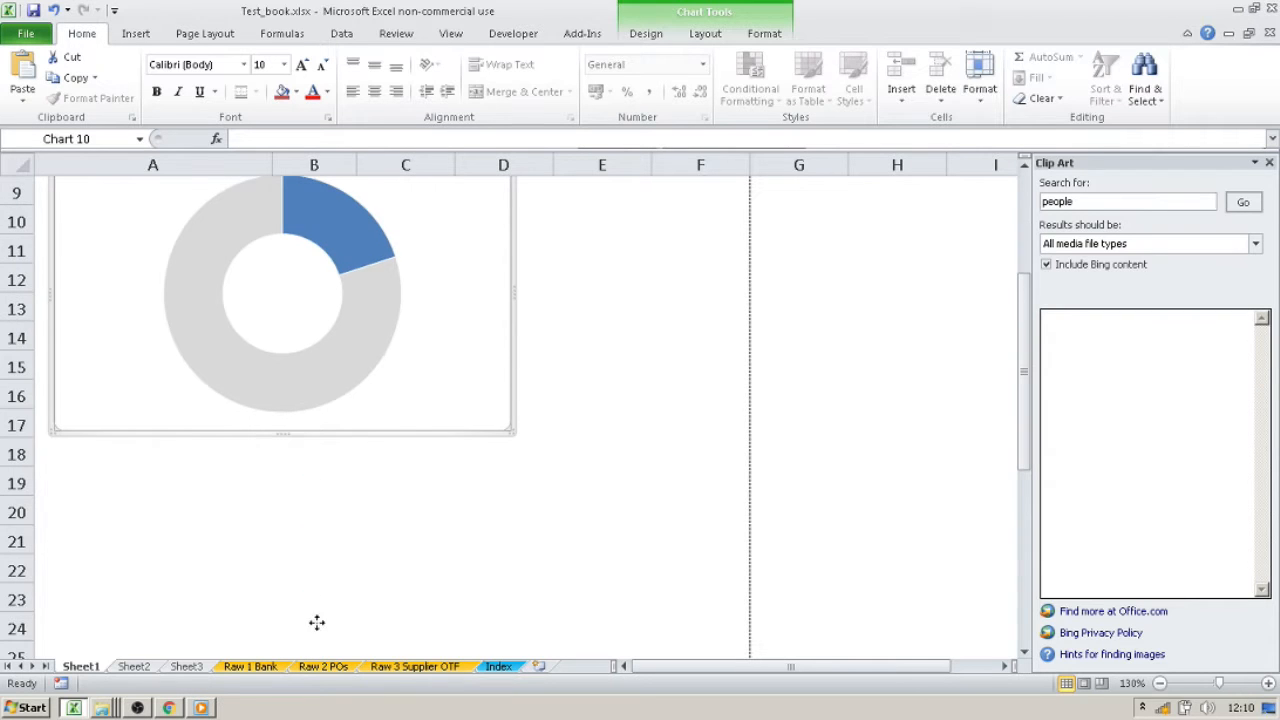
pyautogui.moveTo(295, 545); pyautogui.dragTo(300, 545)
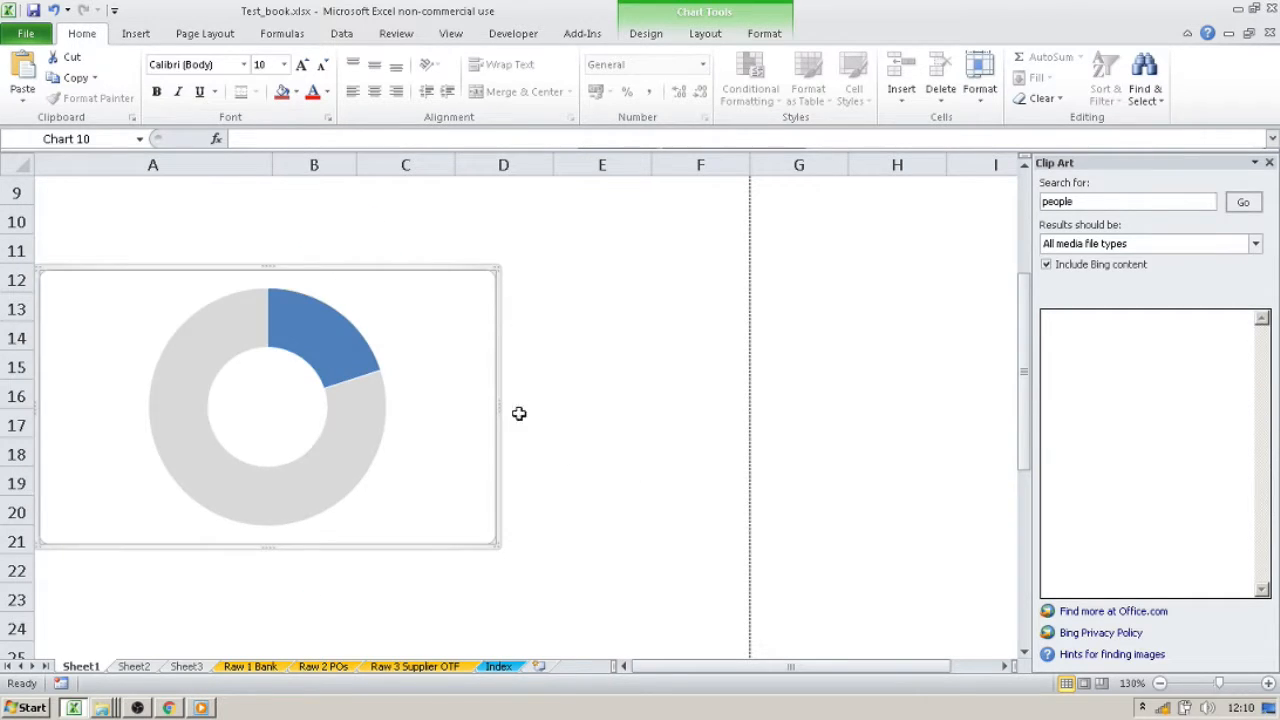
pyautogui.moveTo(415, 407); pyautogui.dragTo(386, 425)
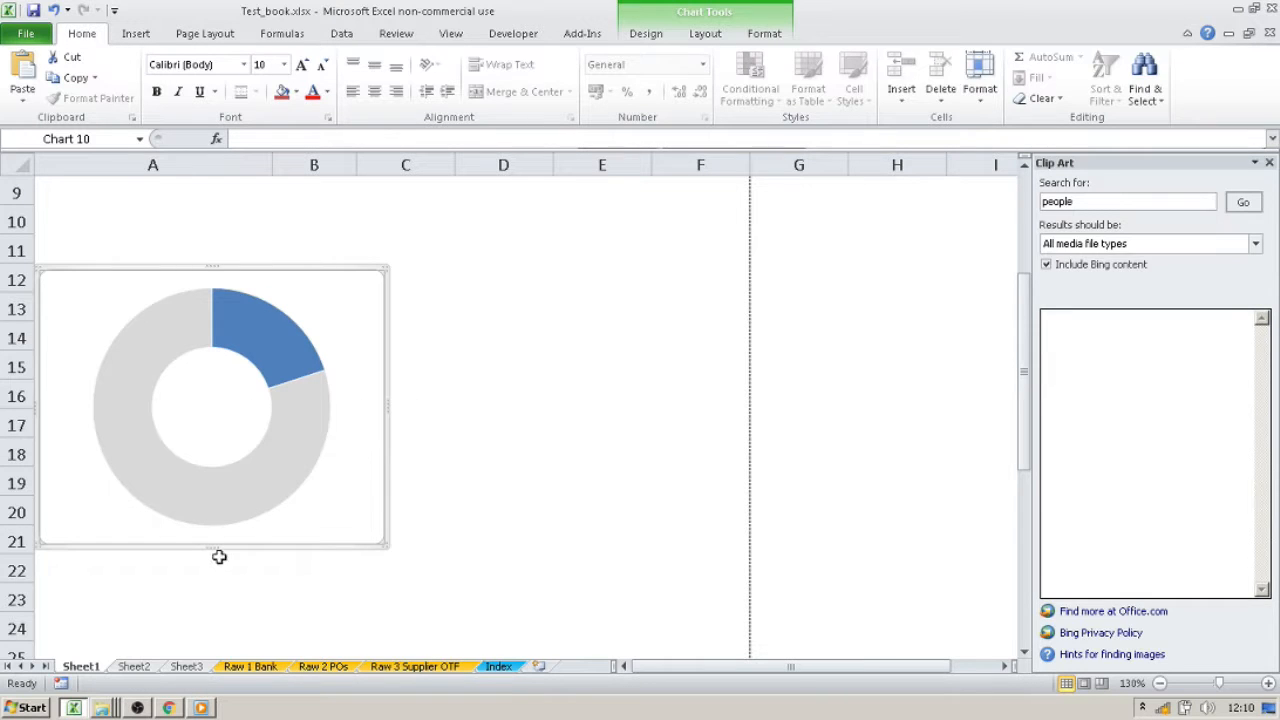
pyautogui.moveTo(216, 543); pyautogui.dragTo(216, 601)
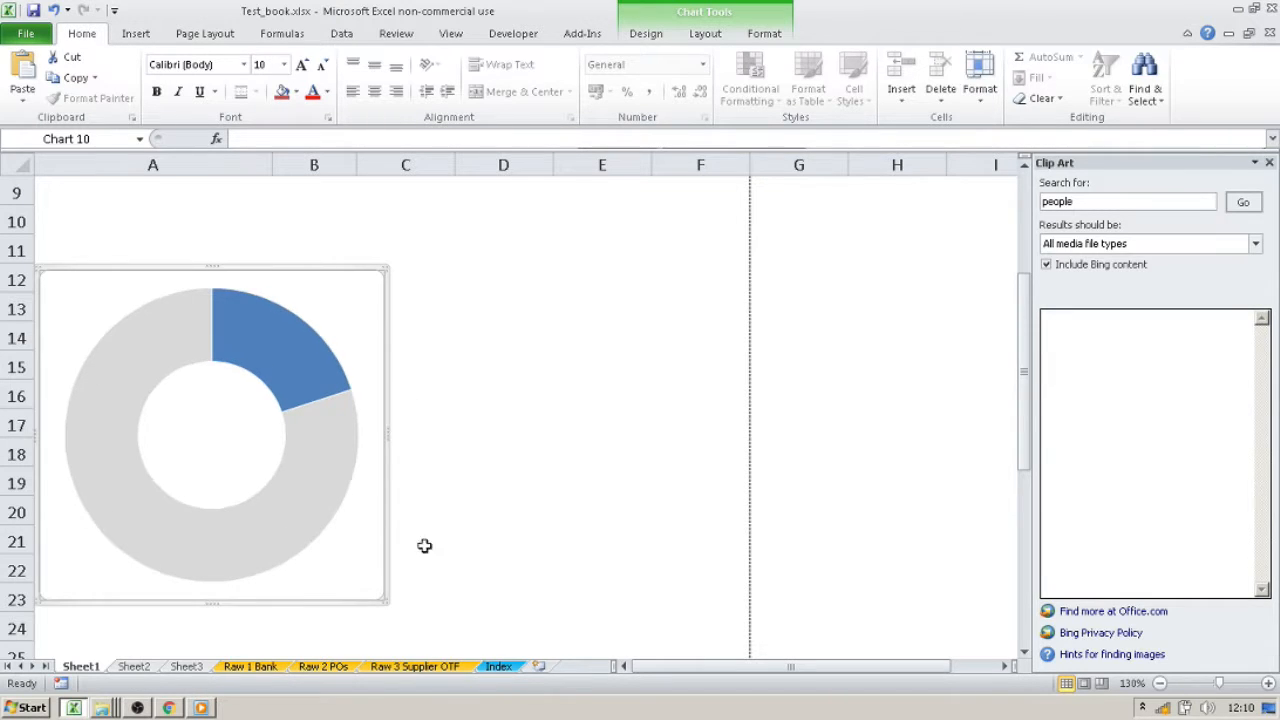
# Widen the chart to the right edge of column C and move it up to start at row 10
pyautogui.moveTo(400, 431); pyautogui.dragTo(460, 440)
pyautogui.scroll(2, 517, 457)
pyautogui.scroll(-2, 517, 457)
pyautogui.scroll(1, 514, 459)
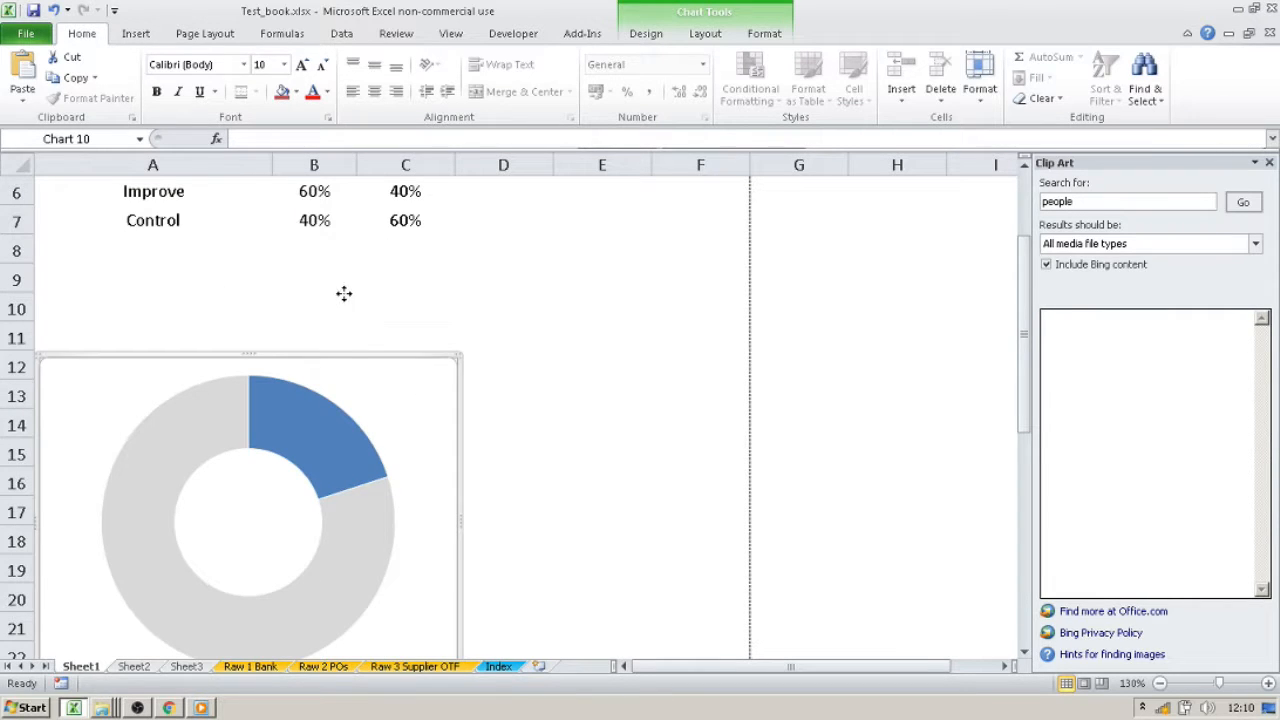
pyautogui.moveTo(347, 355); pyautogui.dragTo(343, 293)
pyautogui.scroll(2, 600, 330)
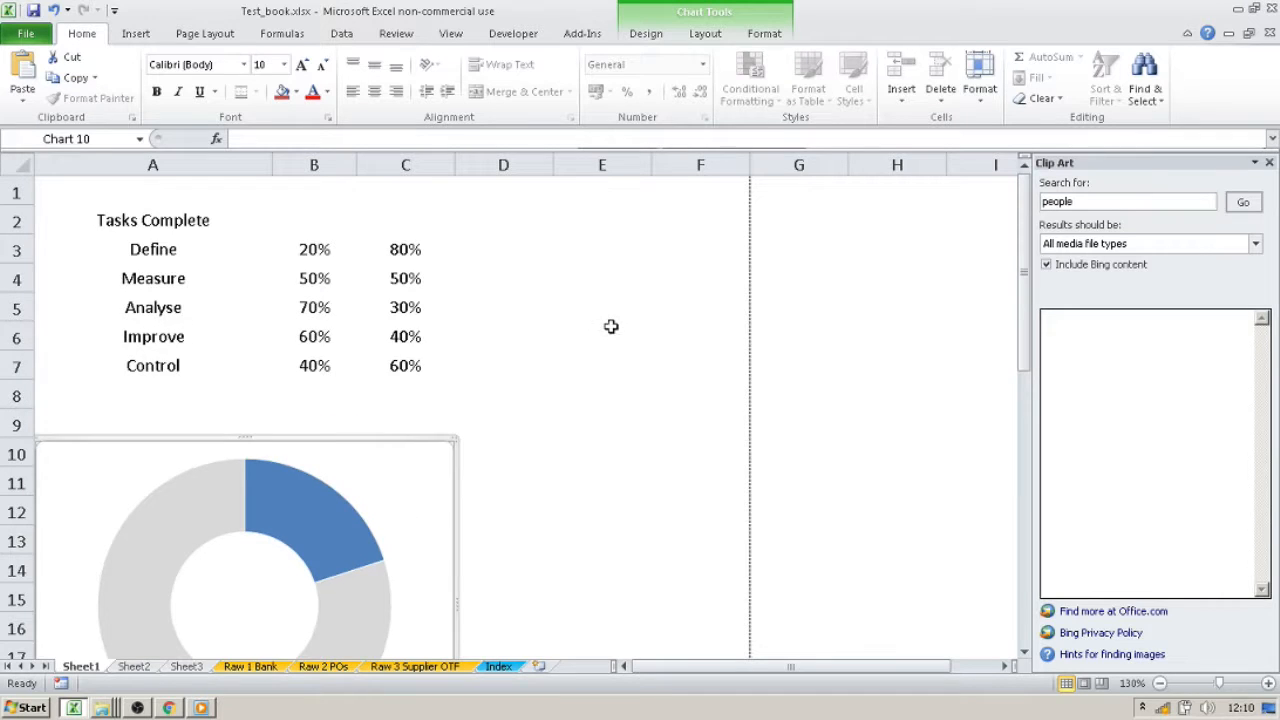
pyautogui.scroll(-1, 609, 324)
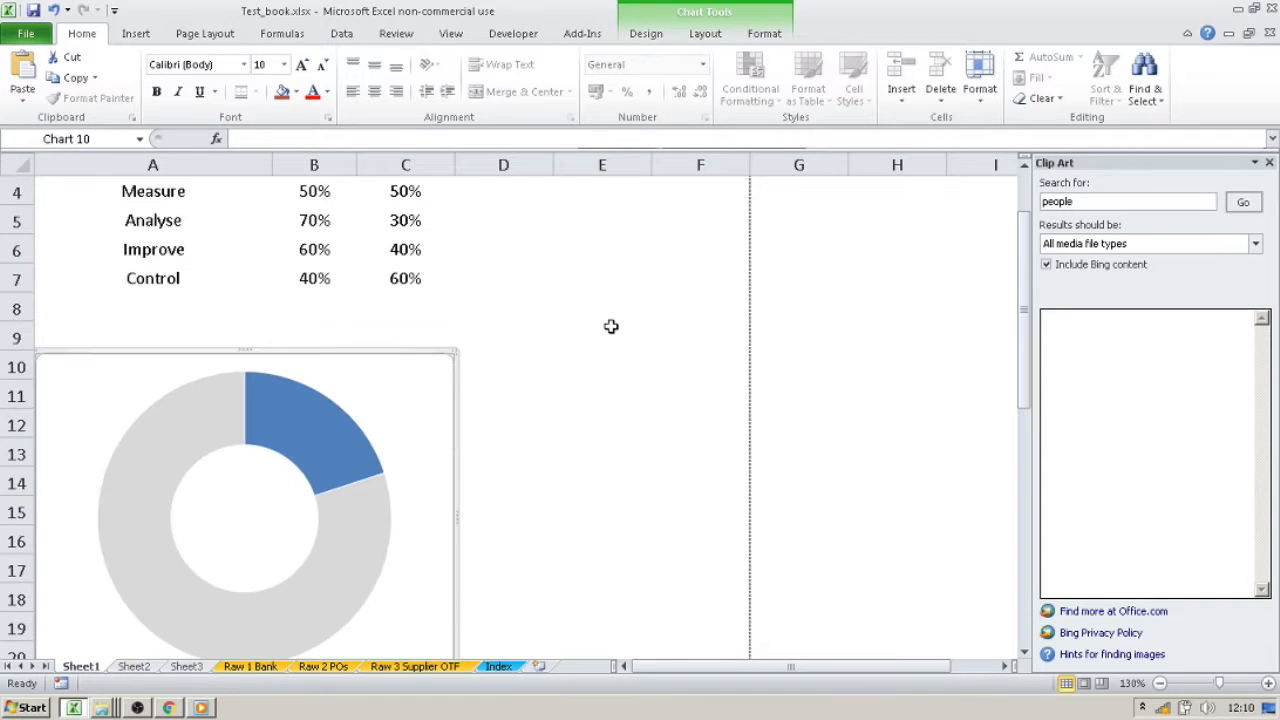
# Draw an empty text box inside the doughnut's hole
pyautogui.click(135, 36)
pyautogui.click(890, 88)
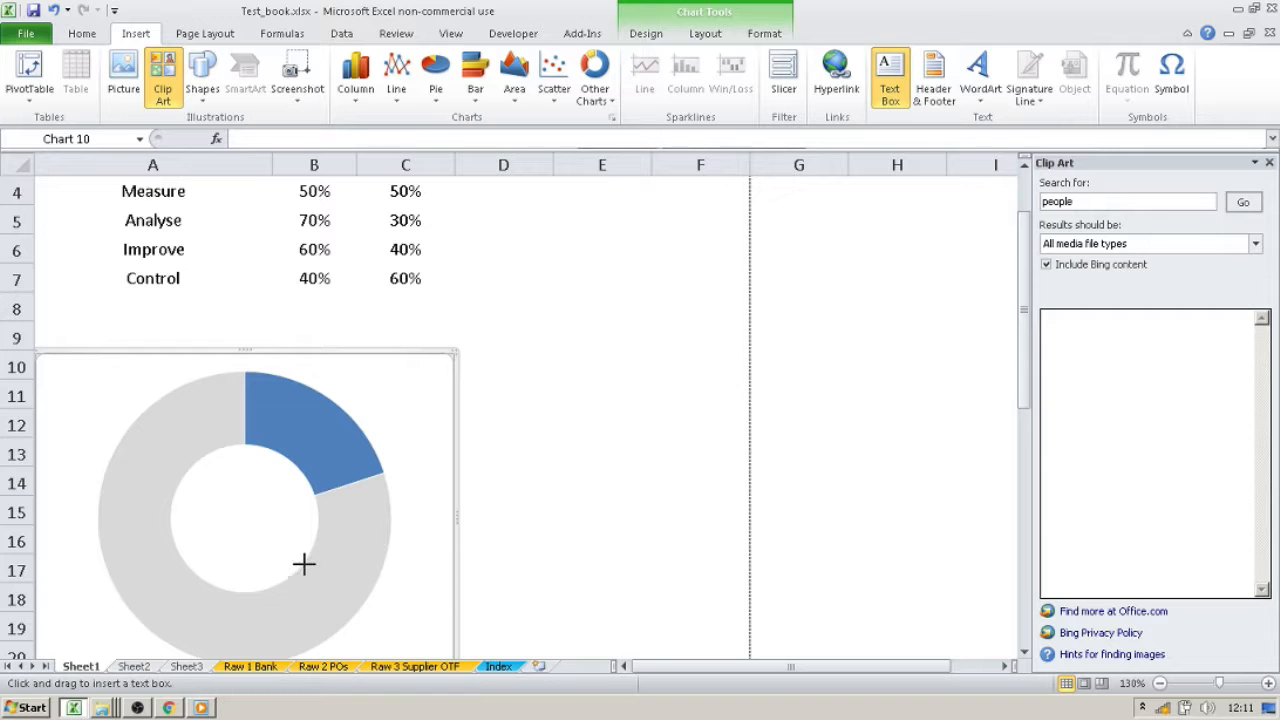
pyautogui.moveTo(185, 478); pyautogui.dragTo(303, 563)
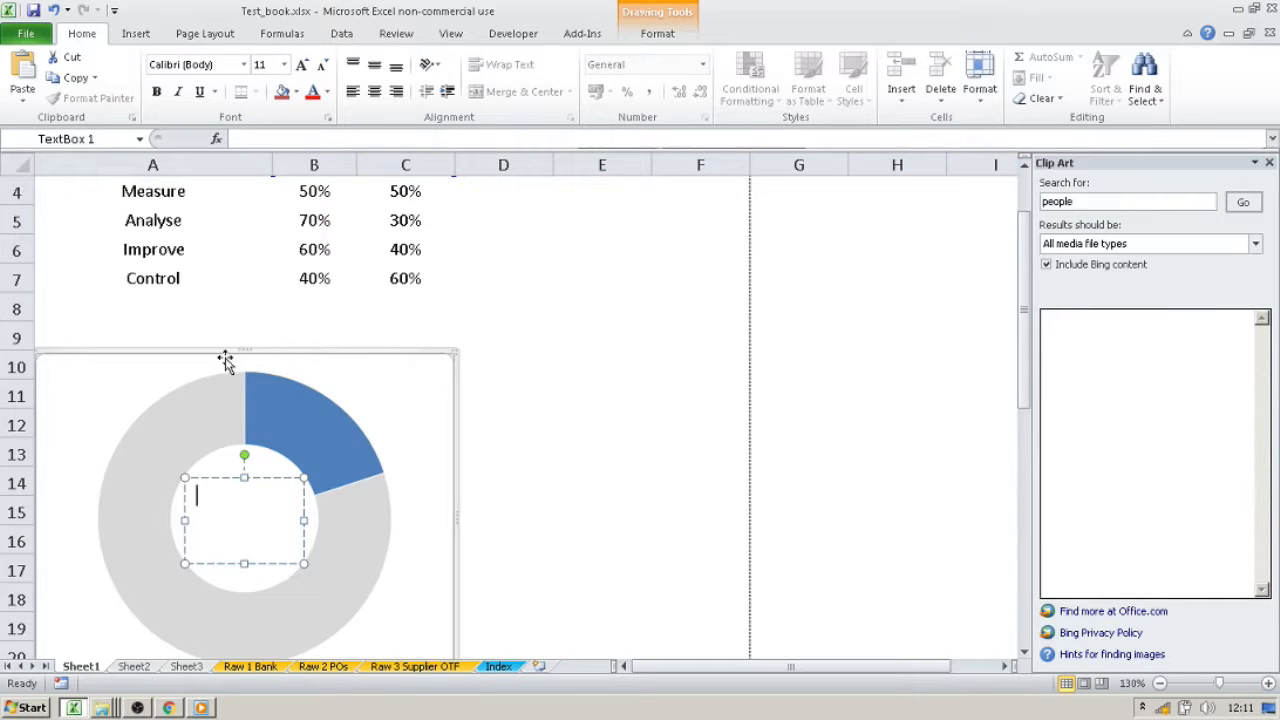
pyautogui.scroll(1, 469, 376)
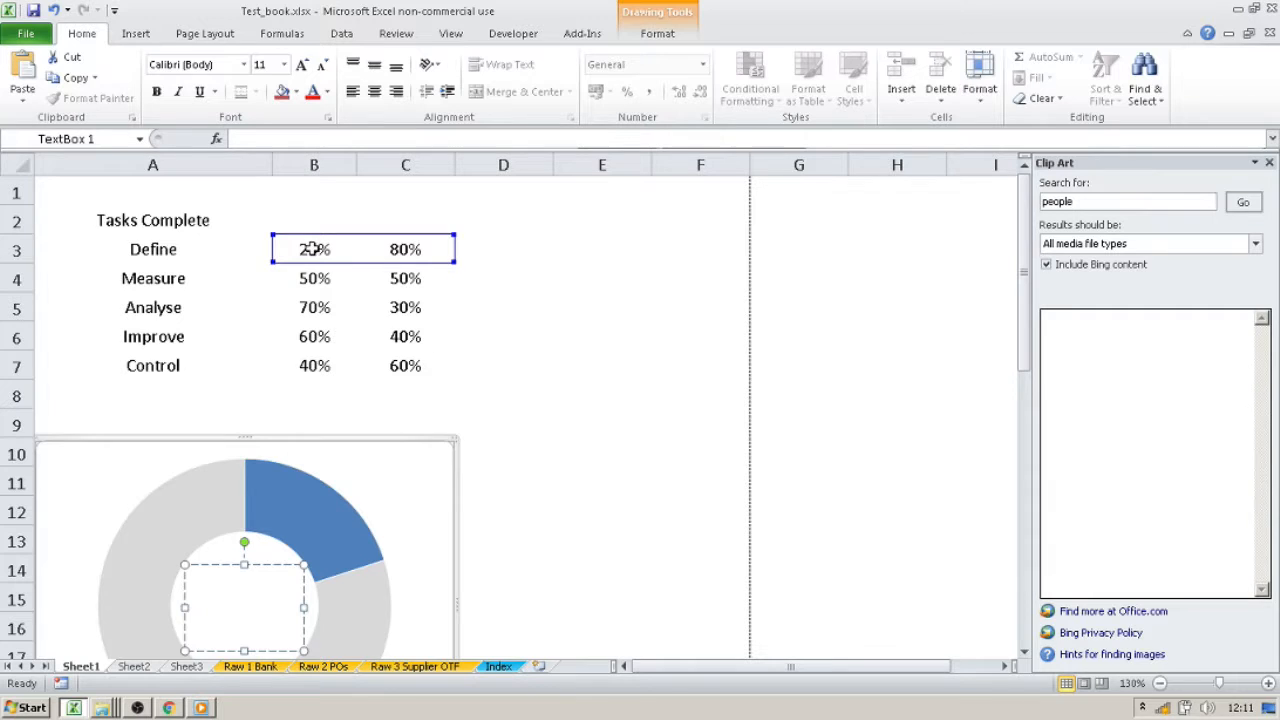
# Undo the plot area shift along with the chart's last upward move and widening
pyautogui.click(280, 606)
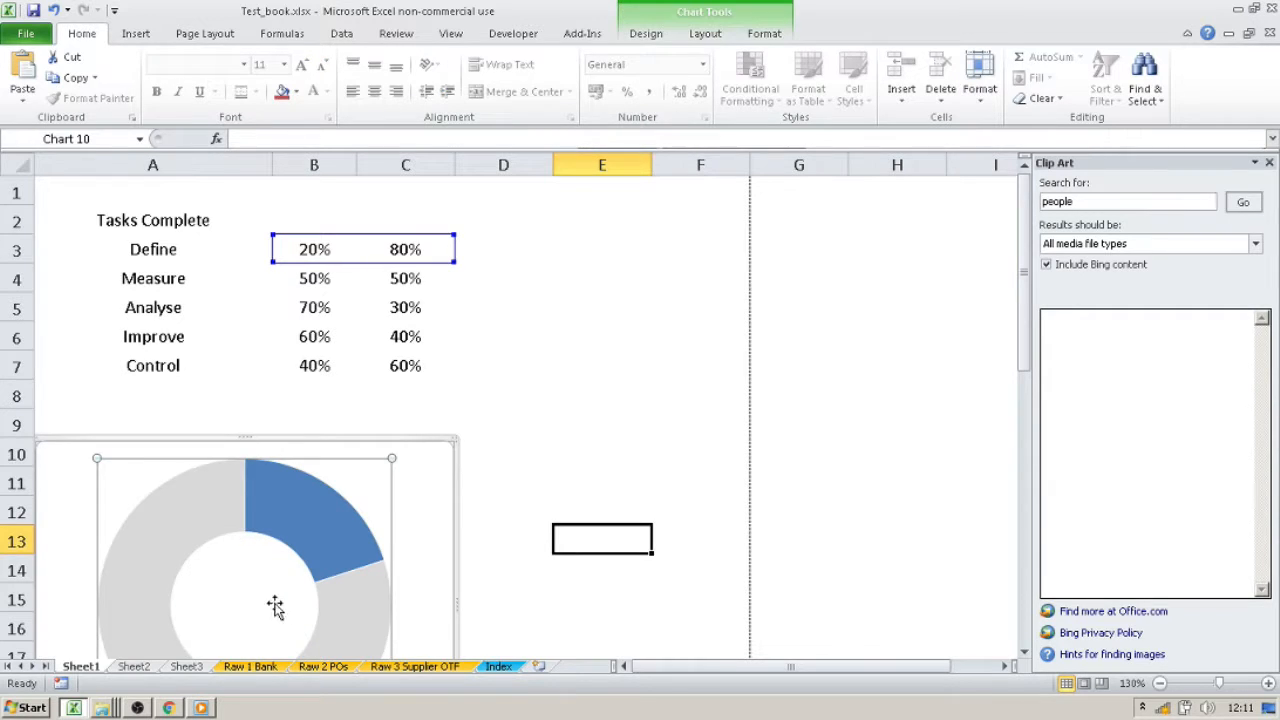
pyautogui.click(670, 565)
pyautogui.click(245, 595)
pyautogui.doubleClick(237, 600)
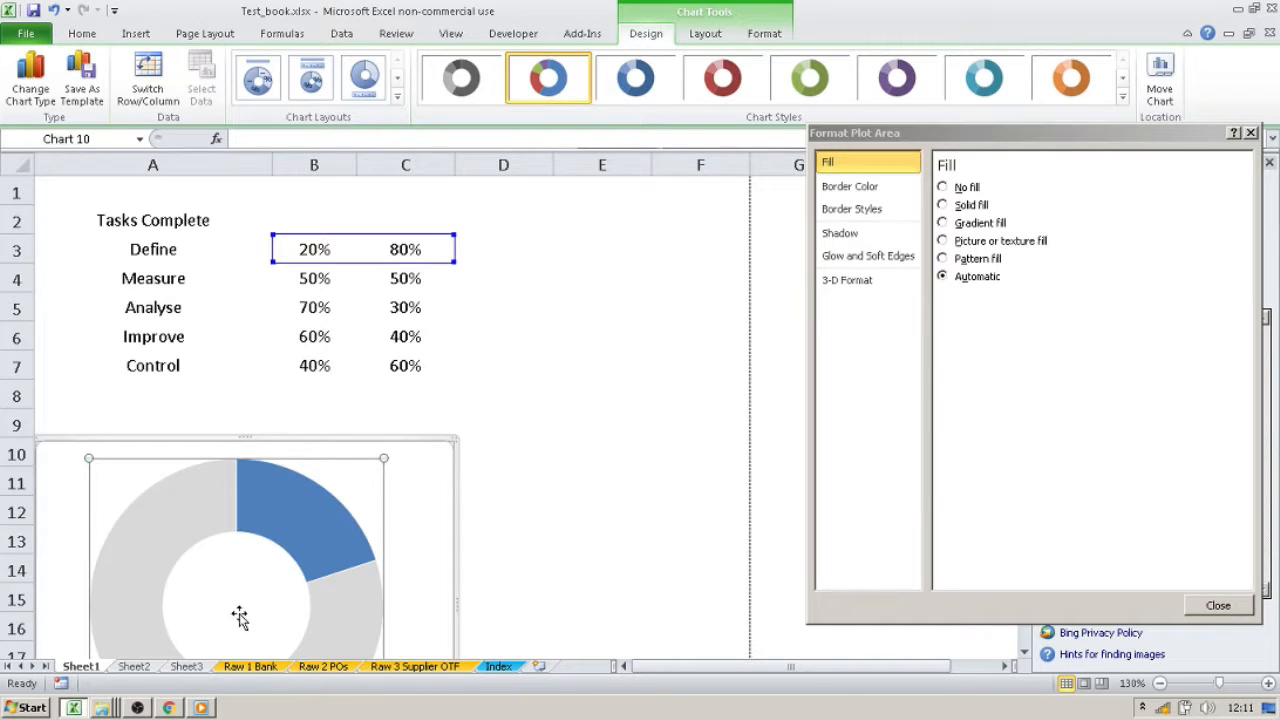
pyautogui.hotkey('ctrl', 'z')
pyautogui.hotkey('ctrl', 'z')
pyautogui.hotkey('ctrl', 'z')
pyautogui.hotkey('ctrl', 'z')
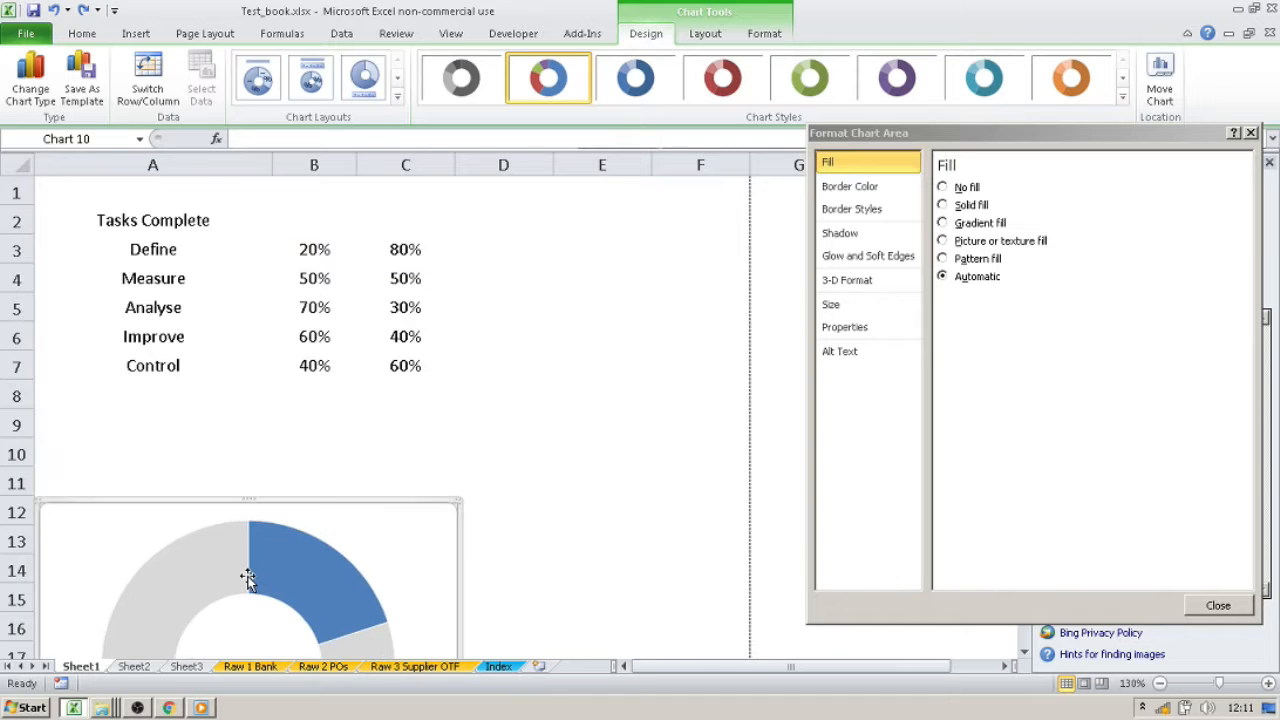
pyautogui.scroll(-3, 248, 580)
pyautogui.scroll(3, 248, 580)
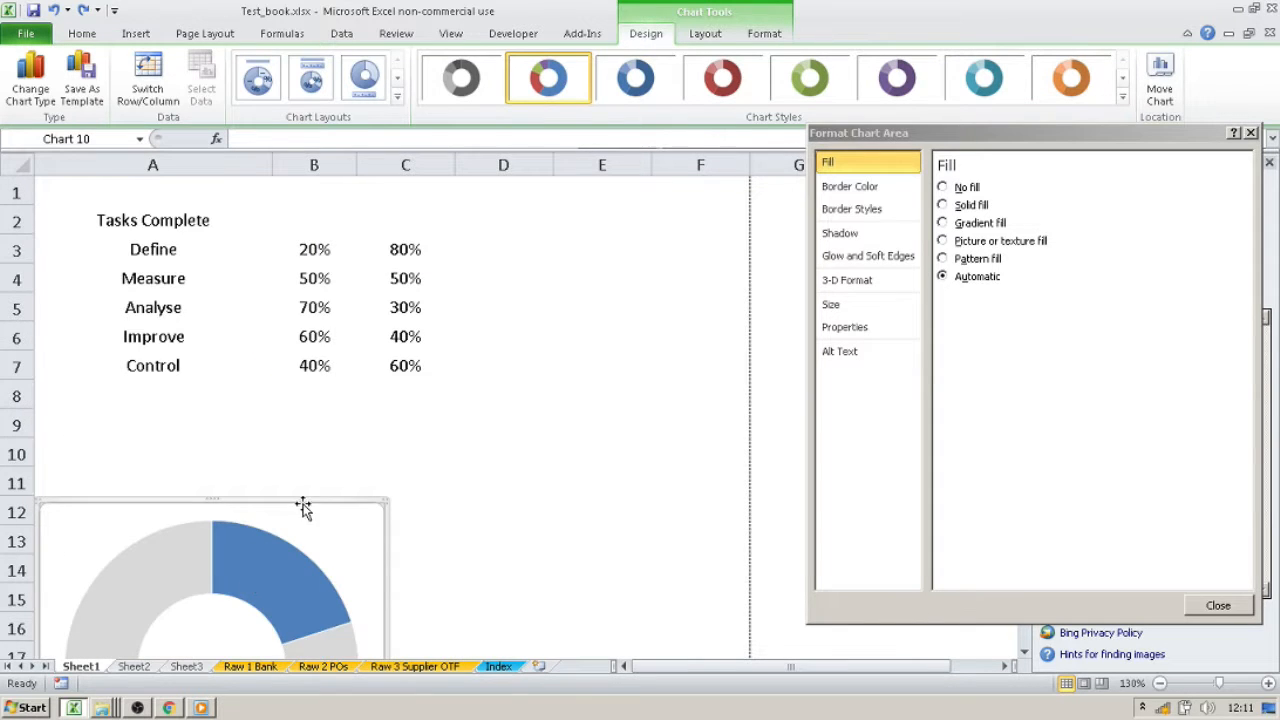
# Move the chart up directly below the task table, starting at row 8 across columns A to C, and deselect it
pyautogui.hotkey('ctrl', 'z')
pyautogui.click(234, 517)
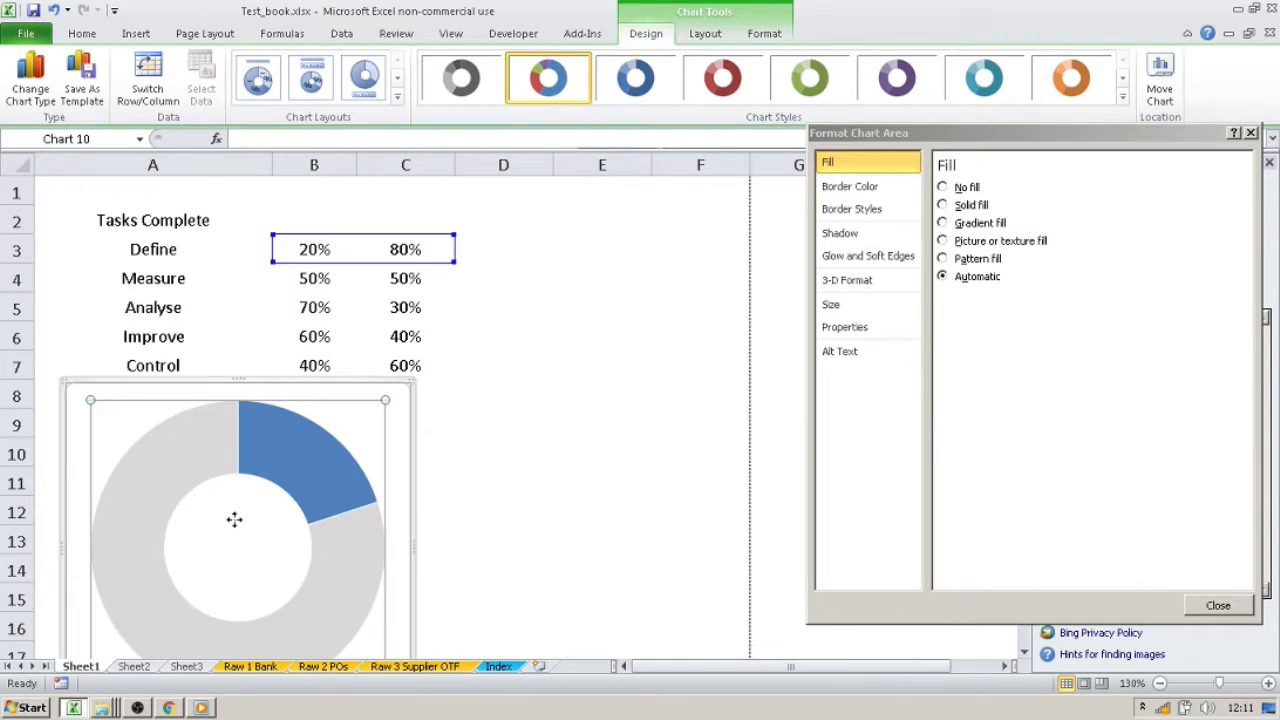
pyautogui.click(523, 497)
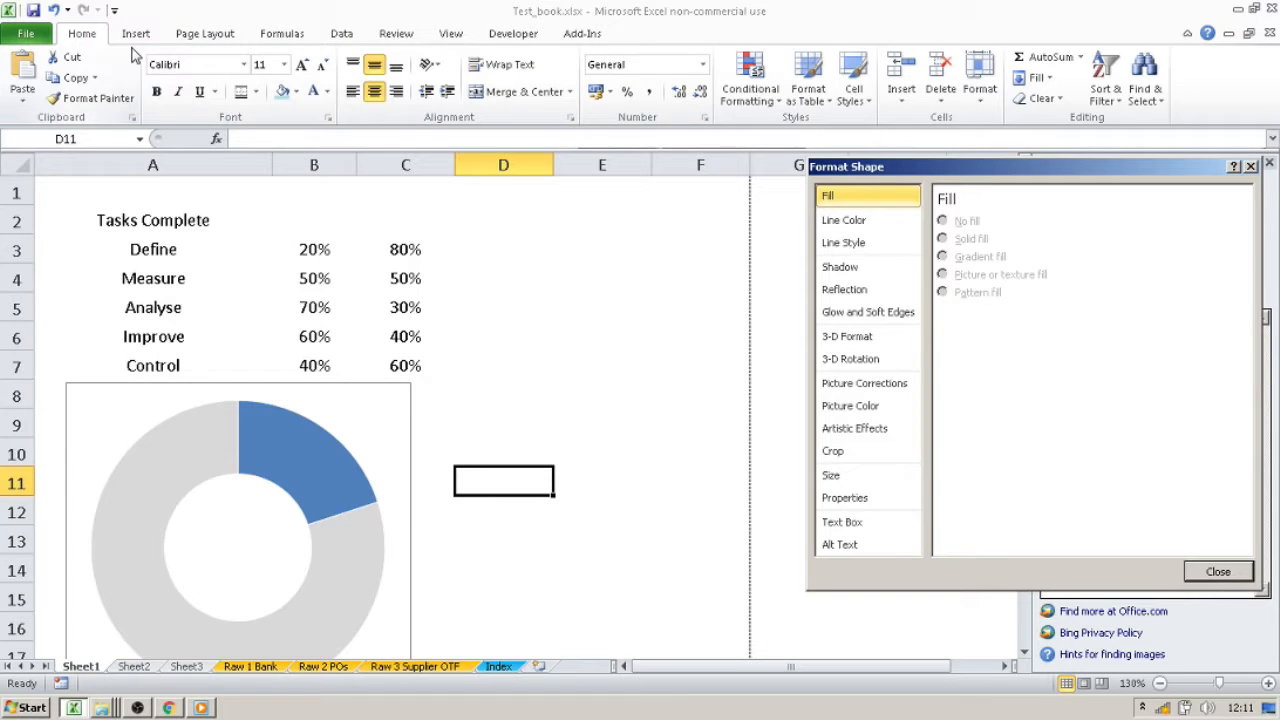
# Draw a text box inside the doughnut's hole and link it to the Define percentage with =$B$3
pyautogui.click(138, 35)
pyautogui.click(889, 75)
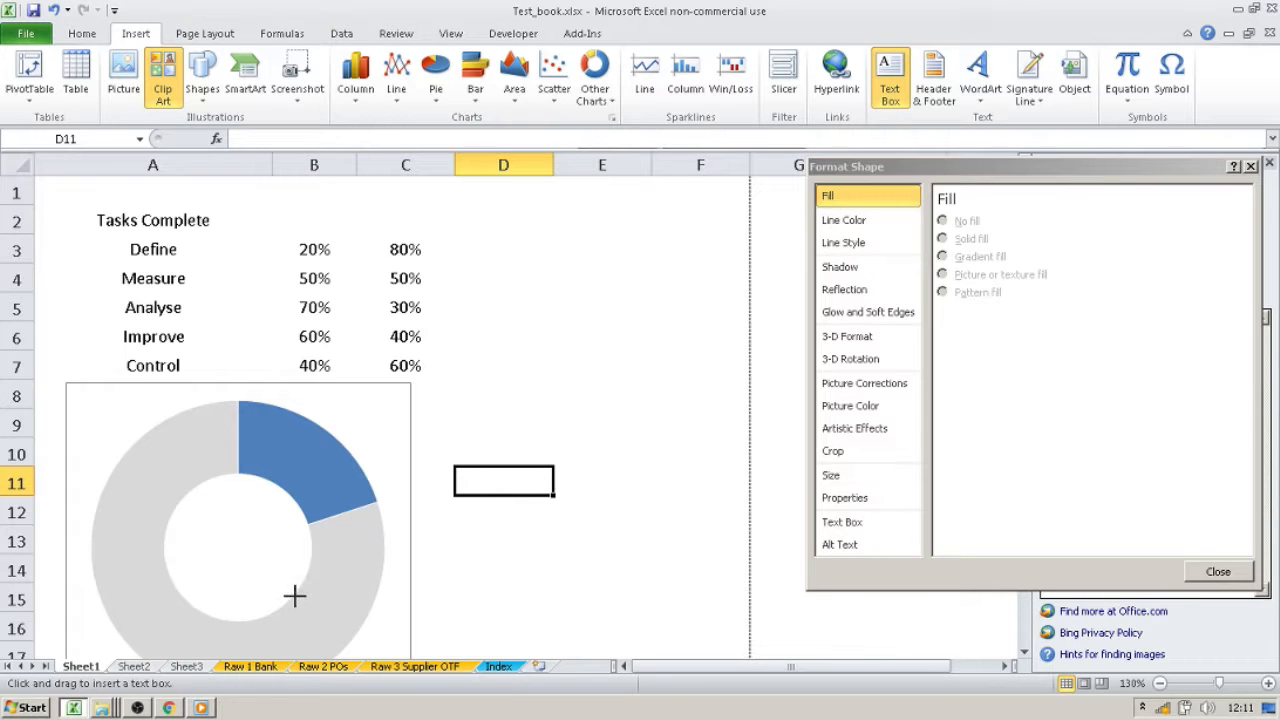
pyautogui.moveTo(294, 596); pyautogui.dragTo(194, 500)
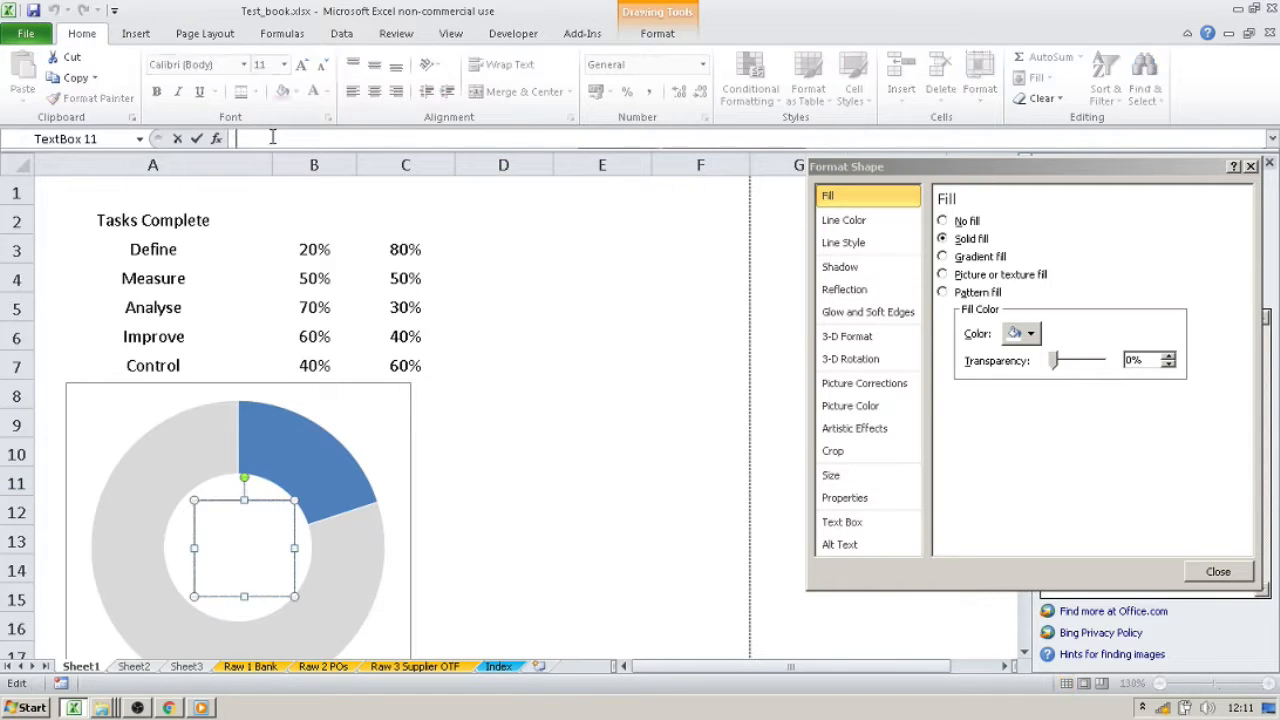
pyautogui.write('=')
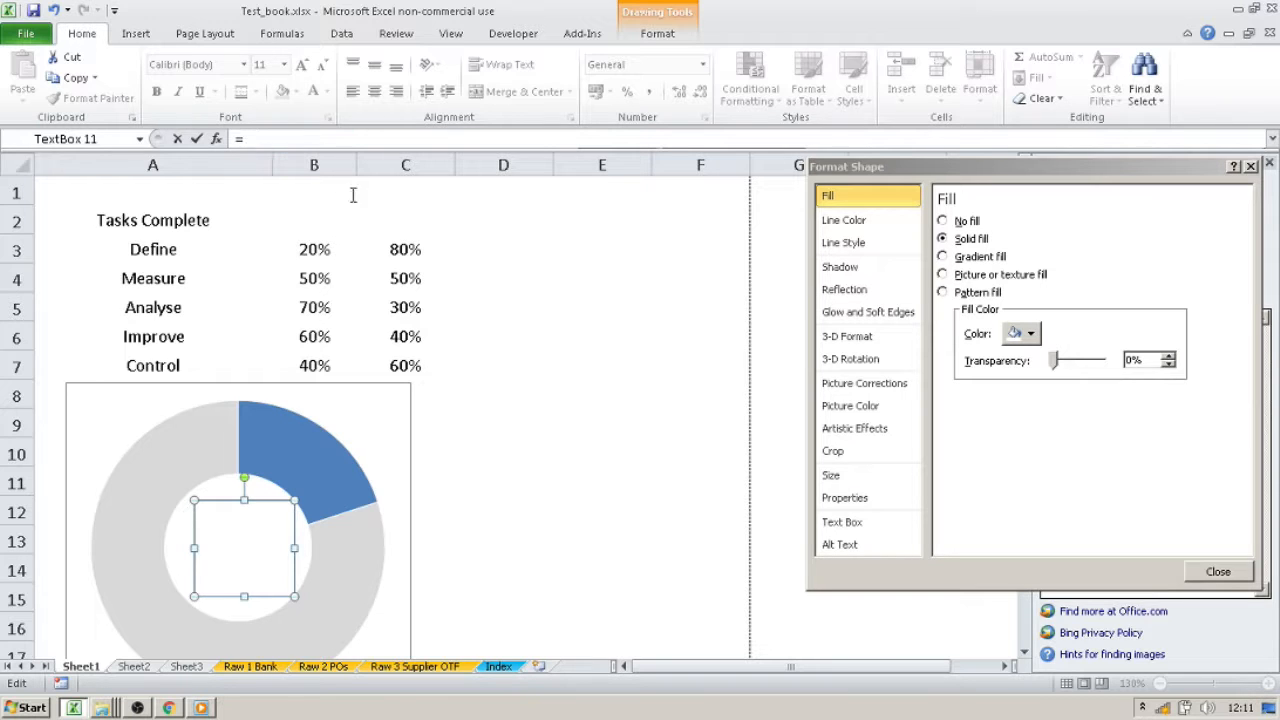
pyautogui.click(313, 258)
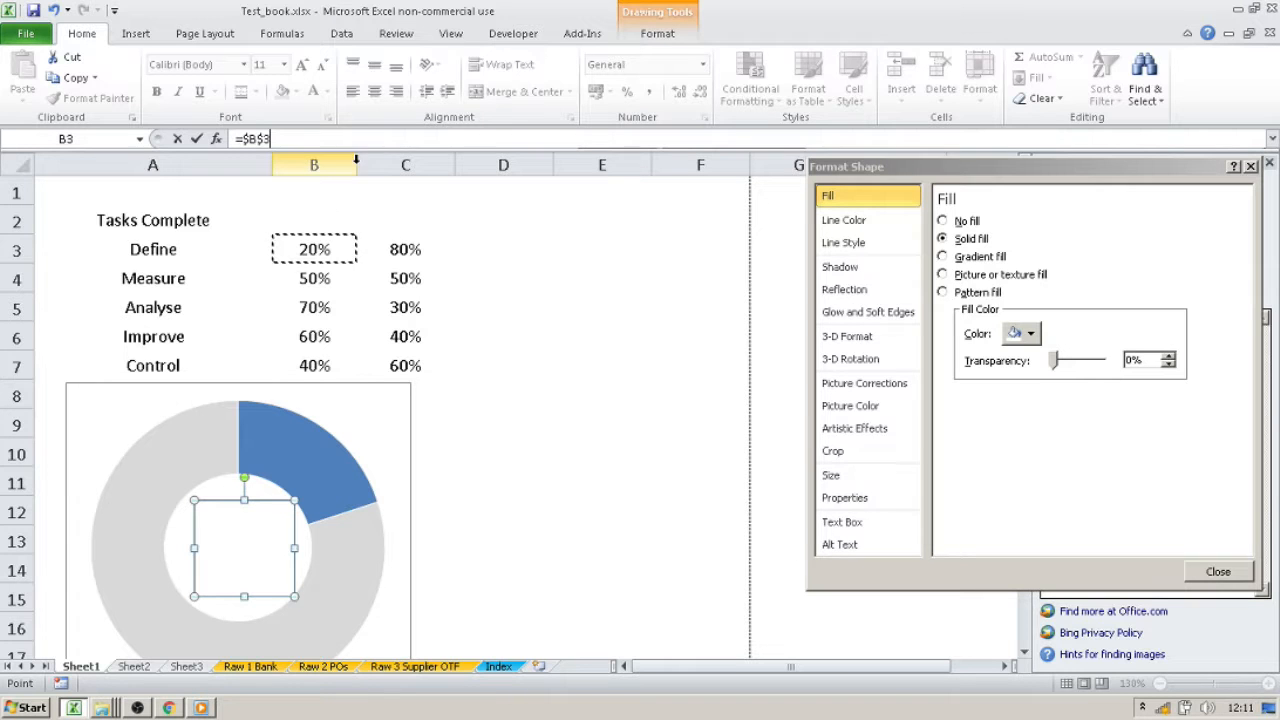
pyautogui.press('Return')
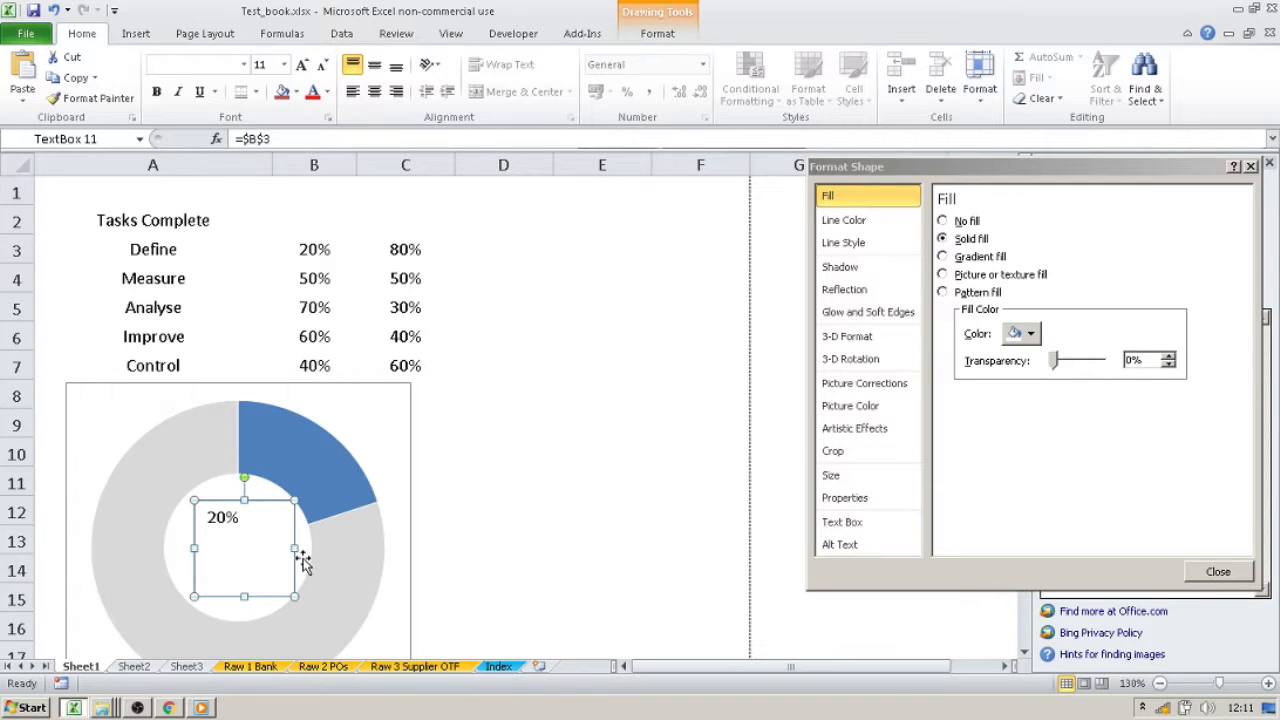
pyautogui.click(601, 536)
# Nudge the percentage text box slightly left in the doughnut's hole and centre its text horizontally and vertically
pyautogui.scroll(-1, 590, 532)
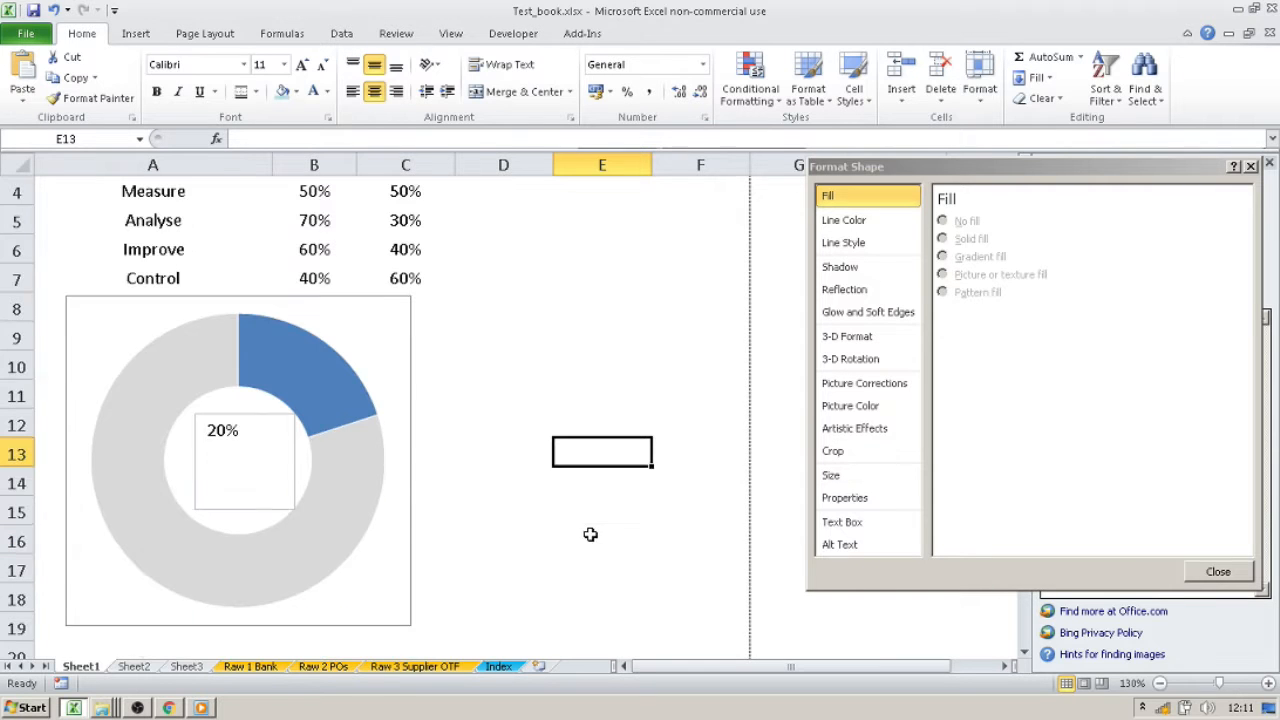
pyautogui.click(260, 477)
pyautogui.press('Left')
pyautogui.press('Left')
pyautogui.press('Left')
pyautogui.press('Left')
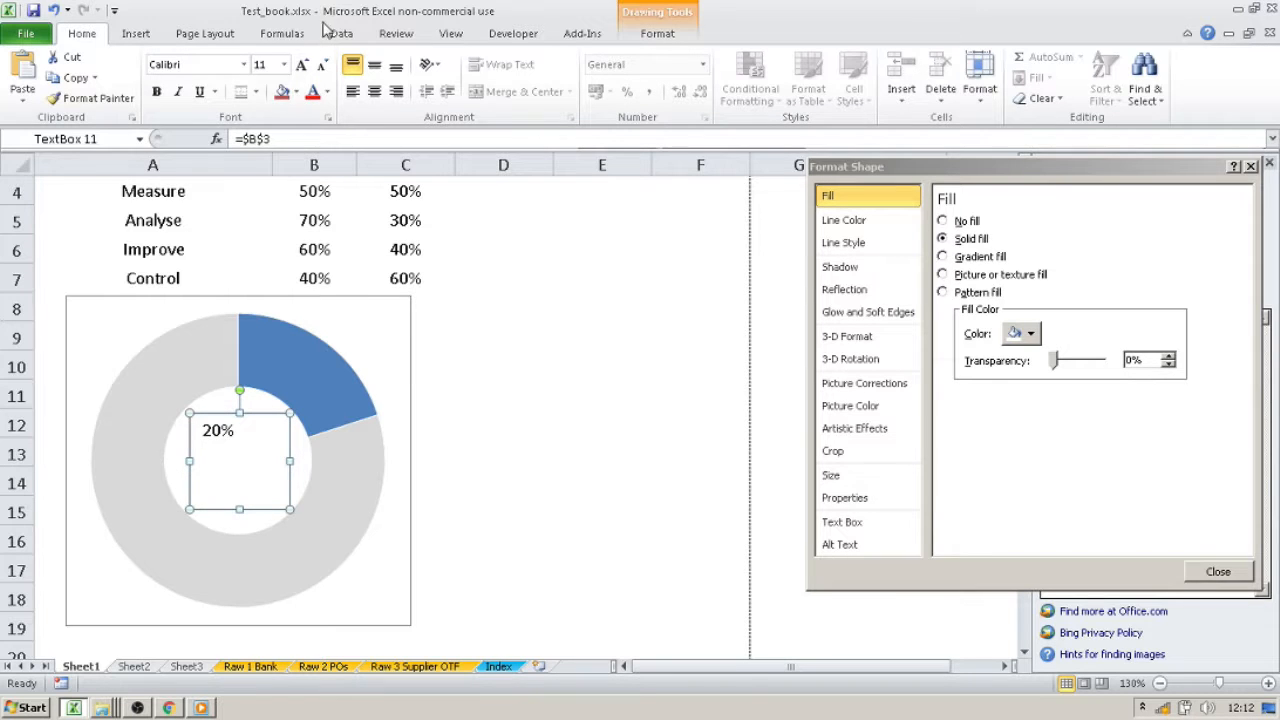
pyautogui.click(376, 94)
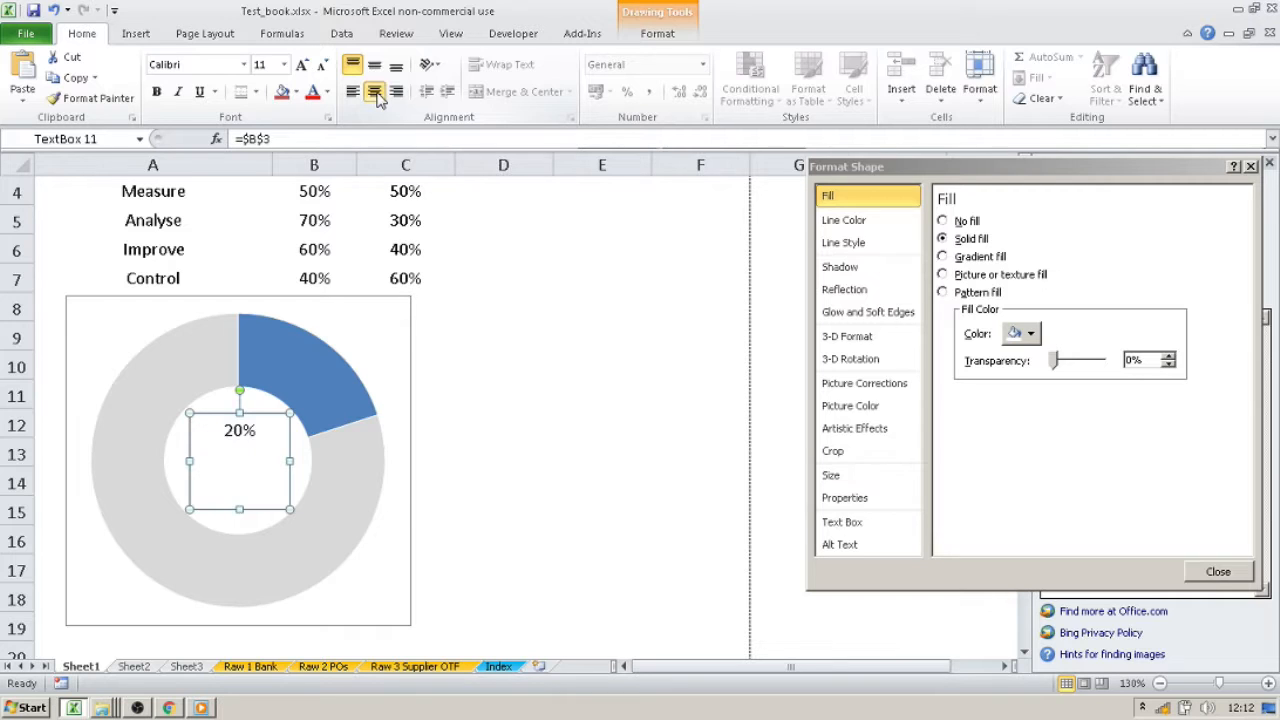
pyautogui.click(380, 63)
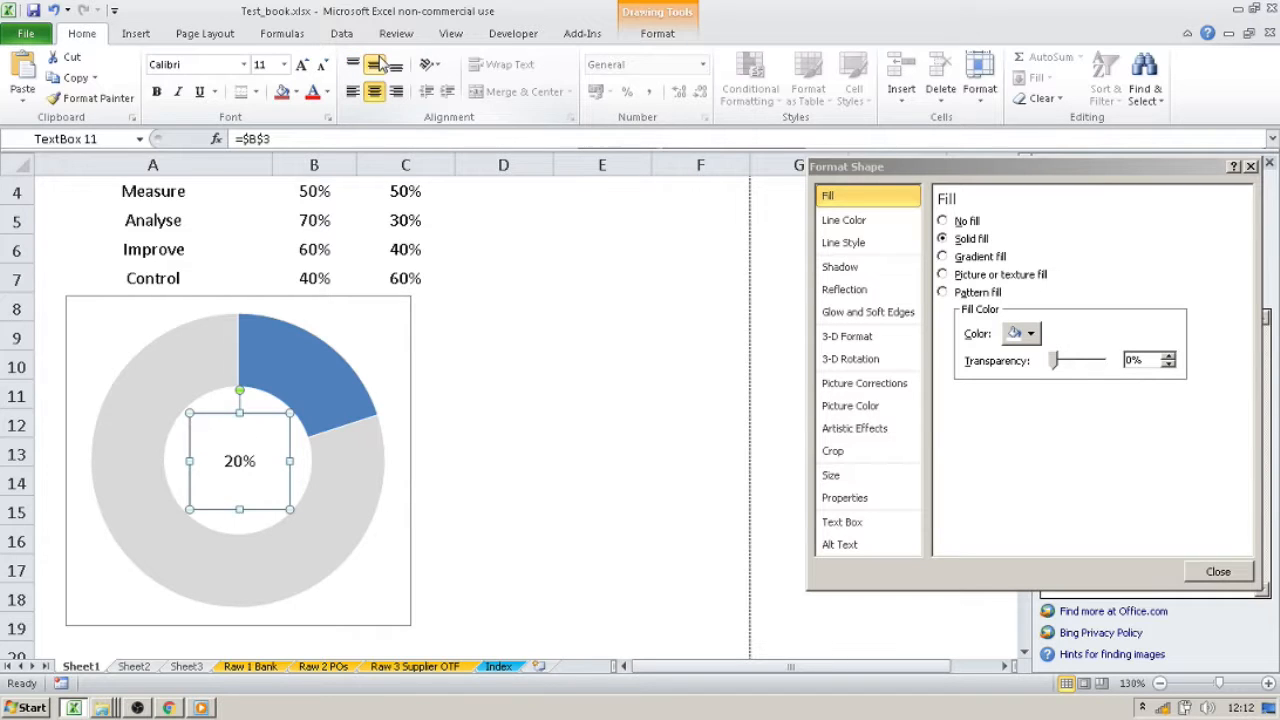
# Set the percentage text's font to Arial Narrow and make it bold
pyautogui.click(243, 66)
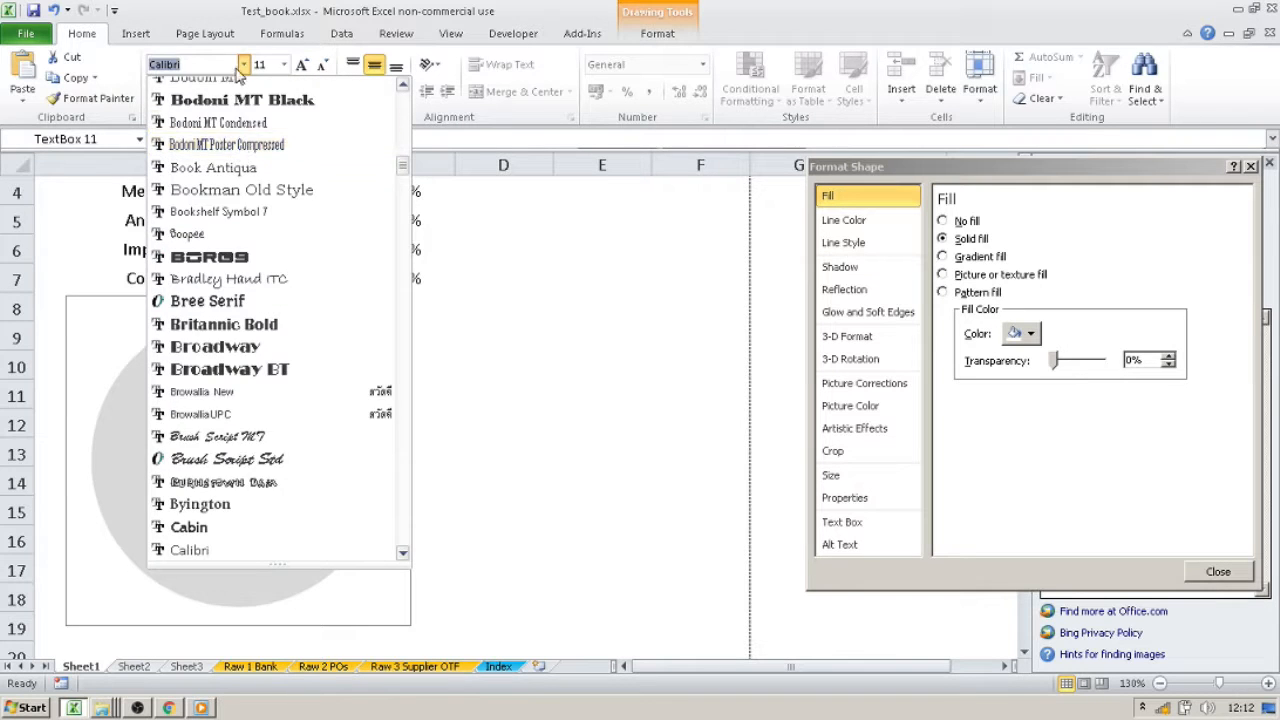
pyautogui.click(243, 64)
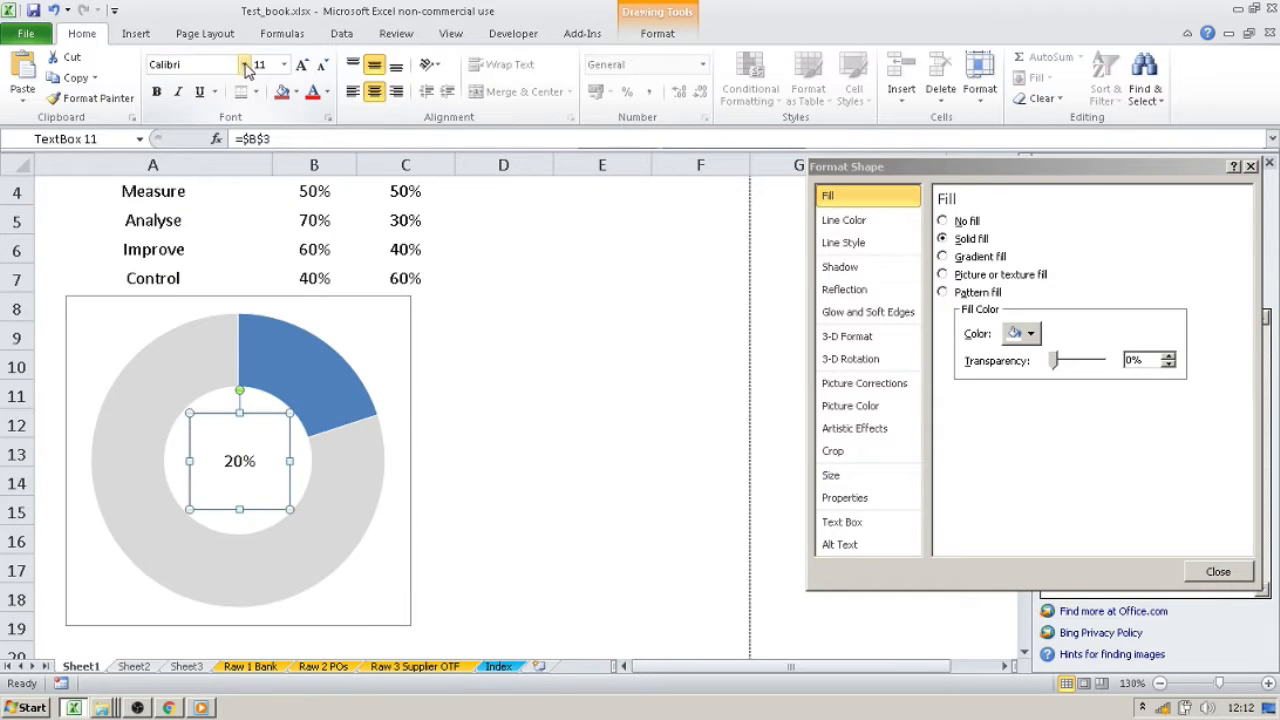
pyautogui.click(243, 66)
pyautogui.scroll(5, 260, 163)
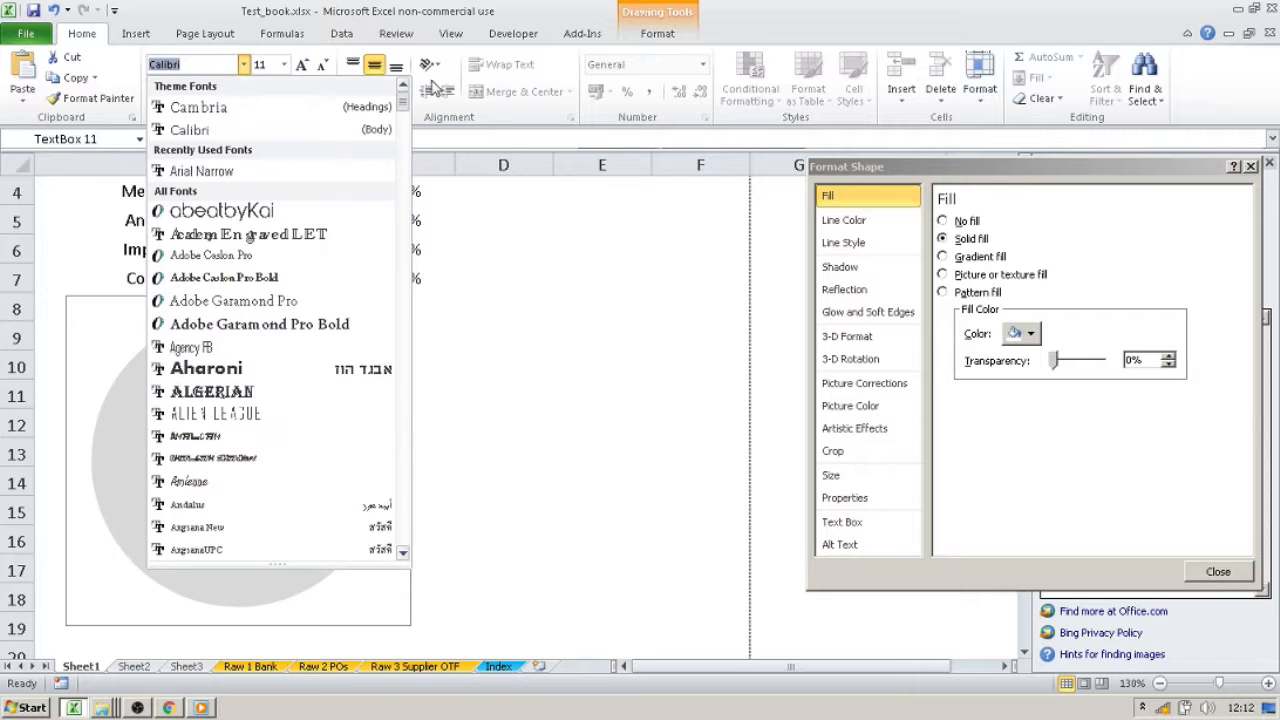
pyautogui.scroll(-3, 335, 280)
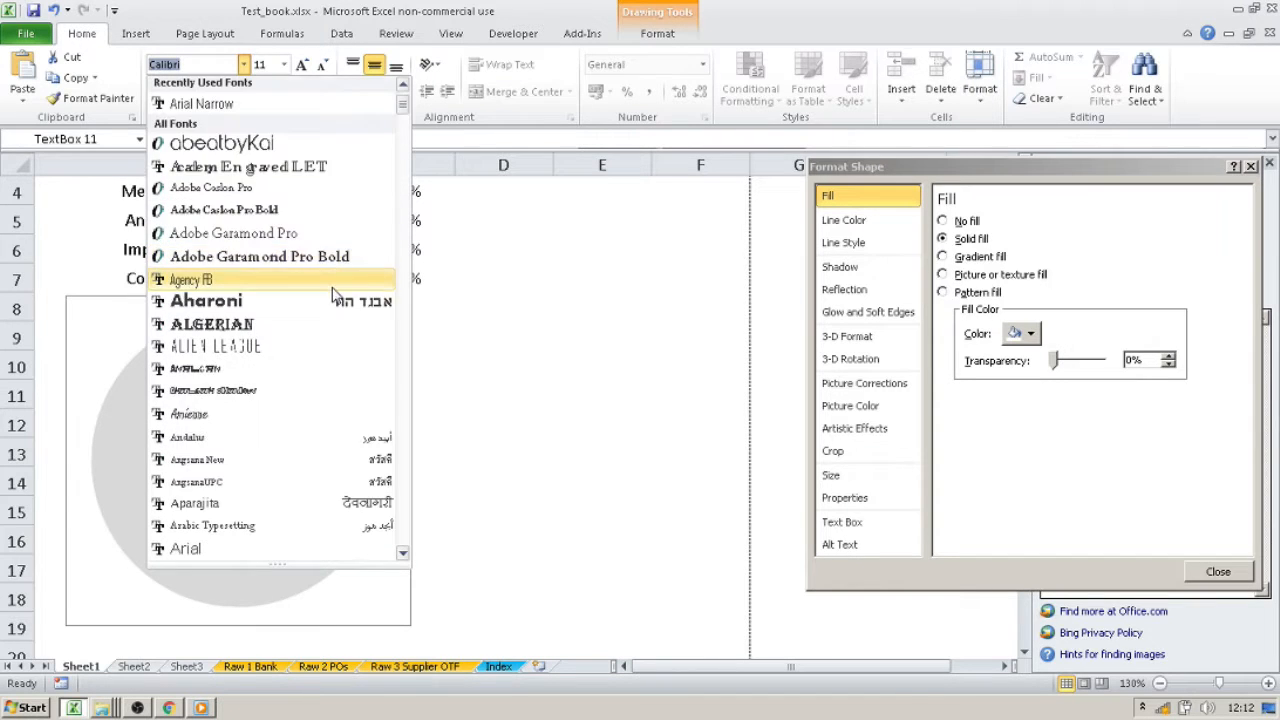
pyautogui.click(260, 462)
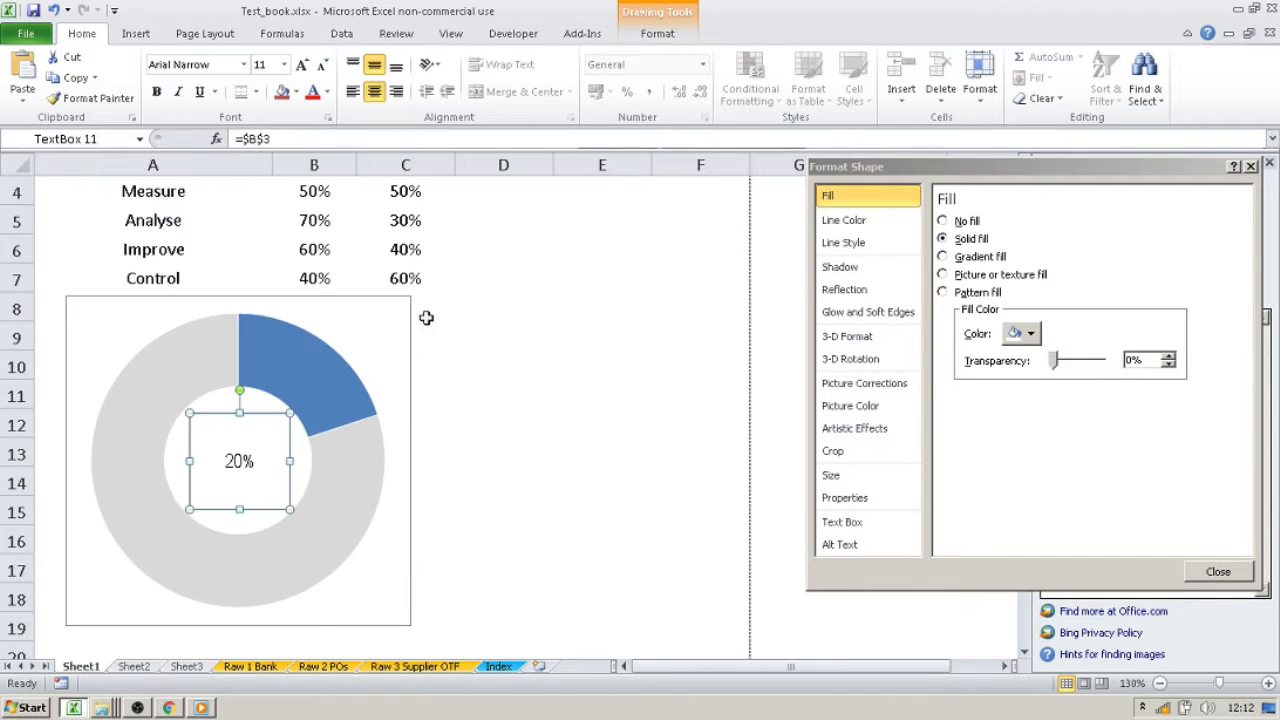
pyautogui.click(156, 93)
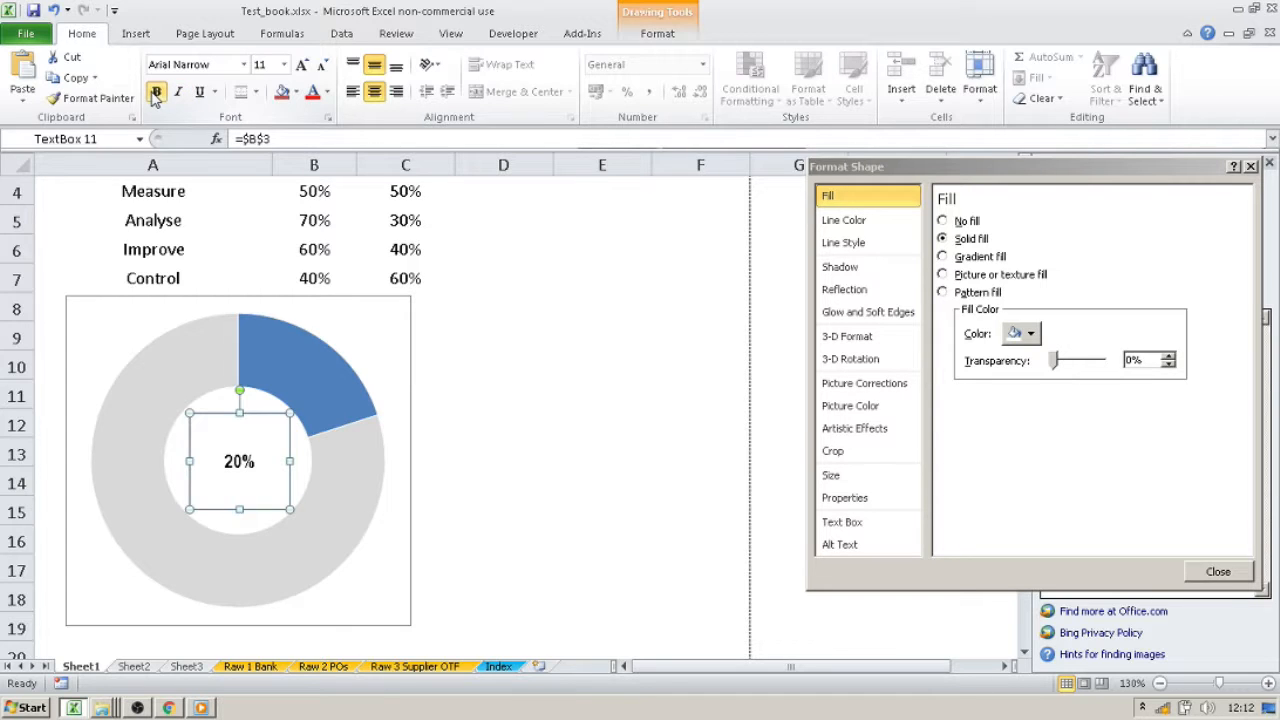
# Set the percentage text to size 18 and colour it a dark blue theme shade
pyautogui.click(303, 64)
pyautogui.click(303, 64)
pyautogui.click(303, 64)
pyautogui.click(301, 66)
pyautogui.click(299, 68)
pyautogui.click(320, 66)
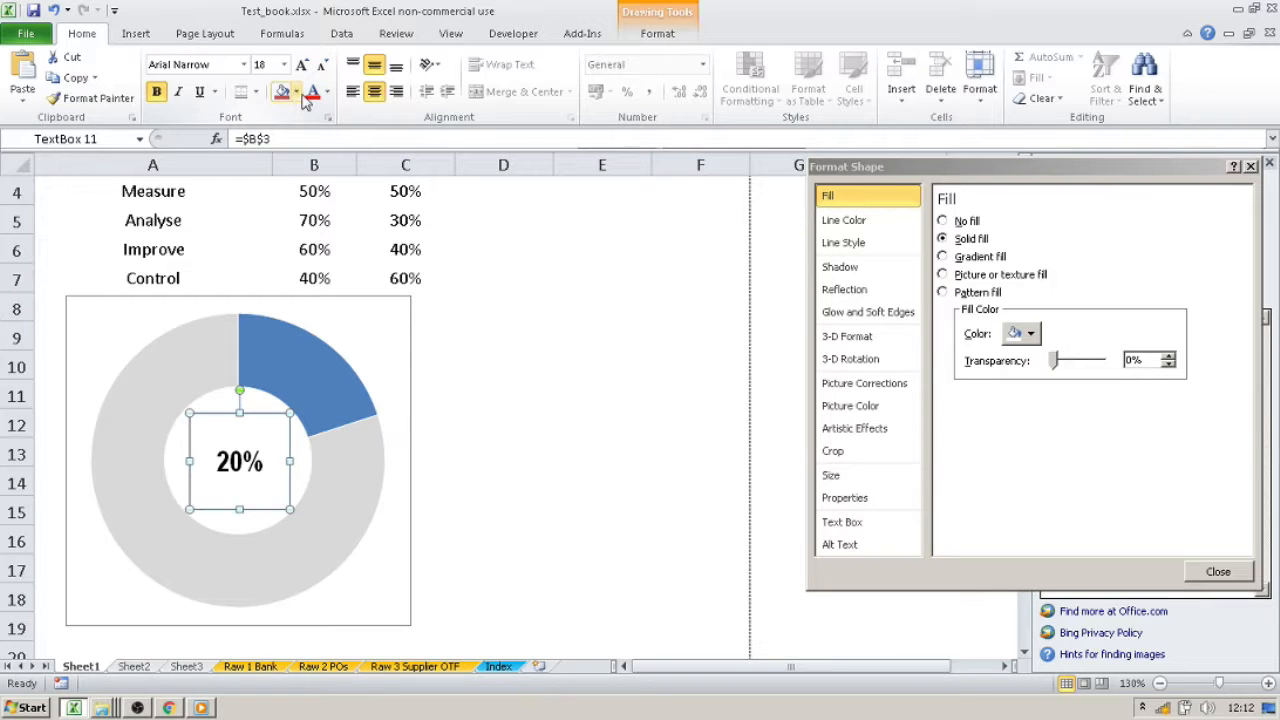
pyautogui.click(327, 92)
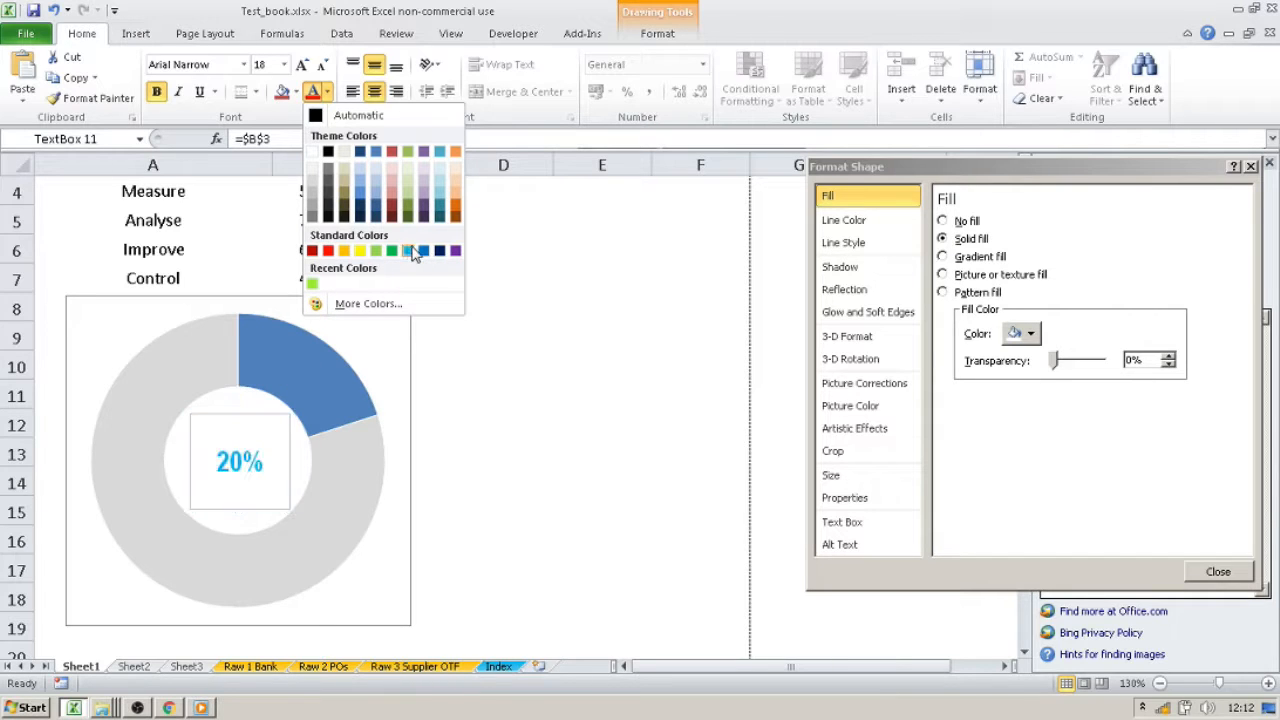
pyautogui.click(378, 205)
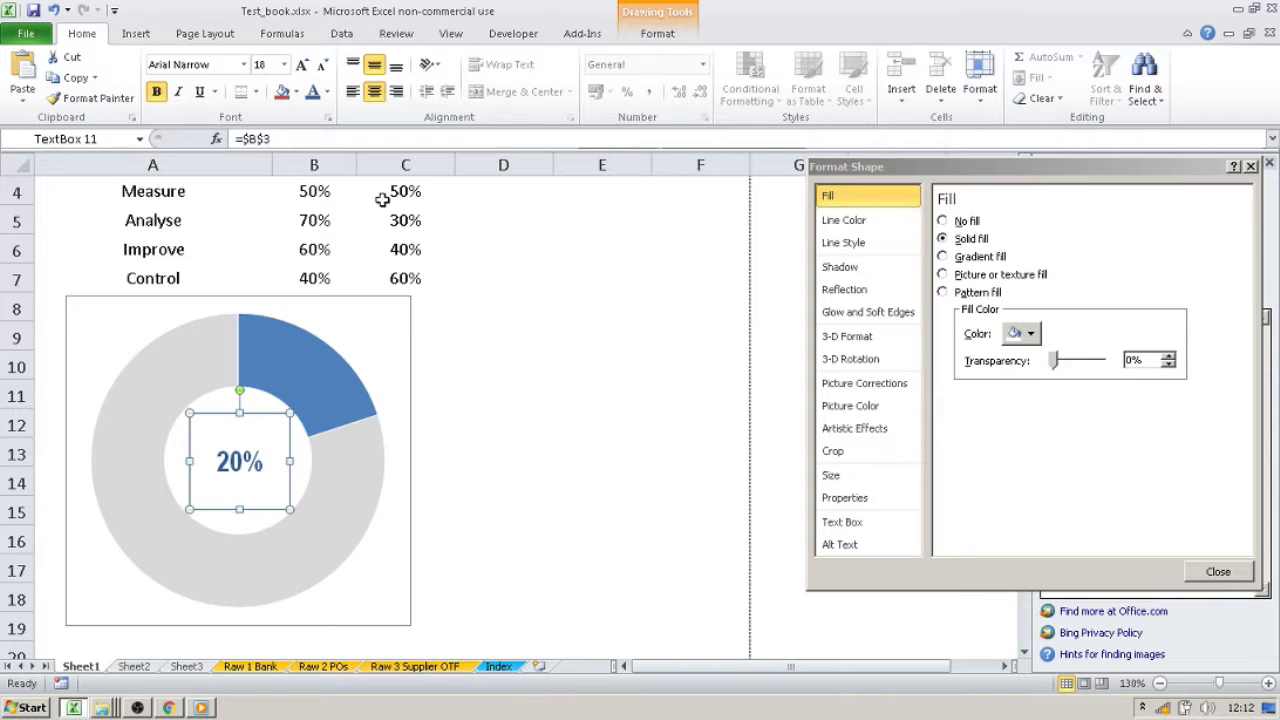
# Remove the outline from the percentage text box by setting it to No line, and deselect it
pyautogui.rightClick(265, 421)
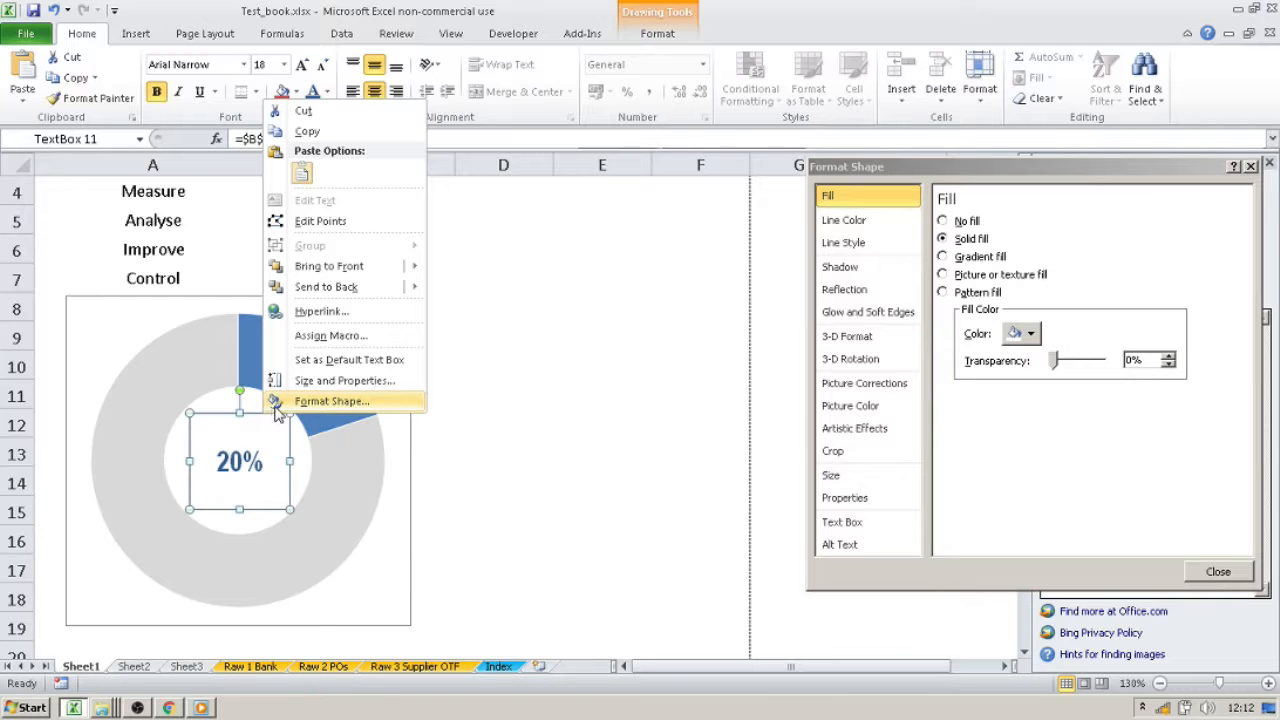
pyautogui.click(305, 403)
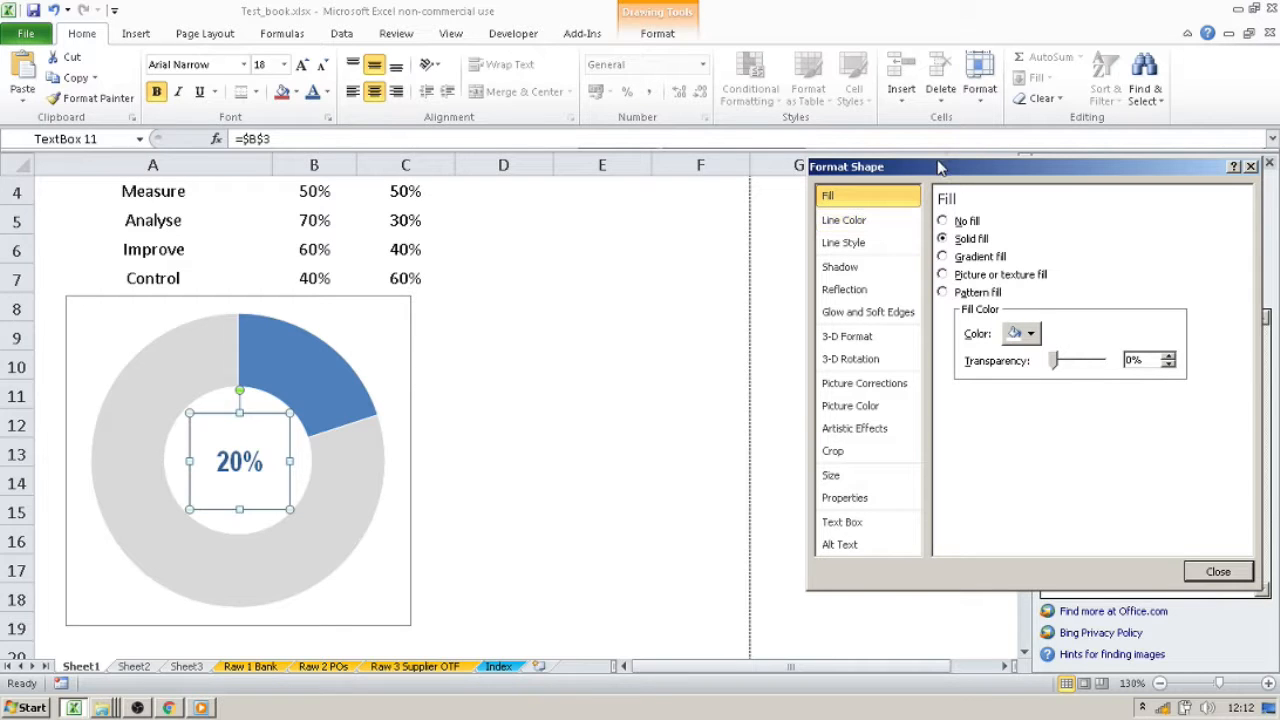
pyautogui.moveTo(937, 173); pyautogui.dragTo(553, 172)
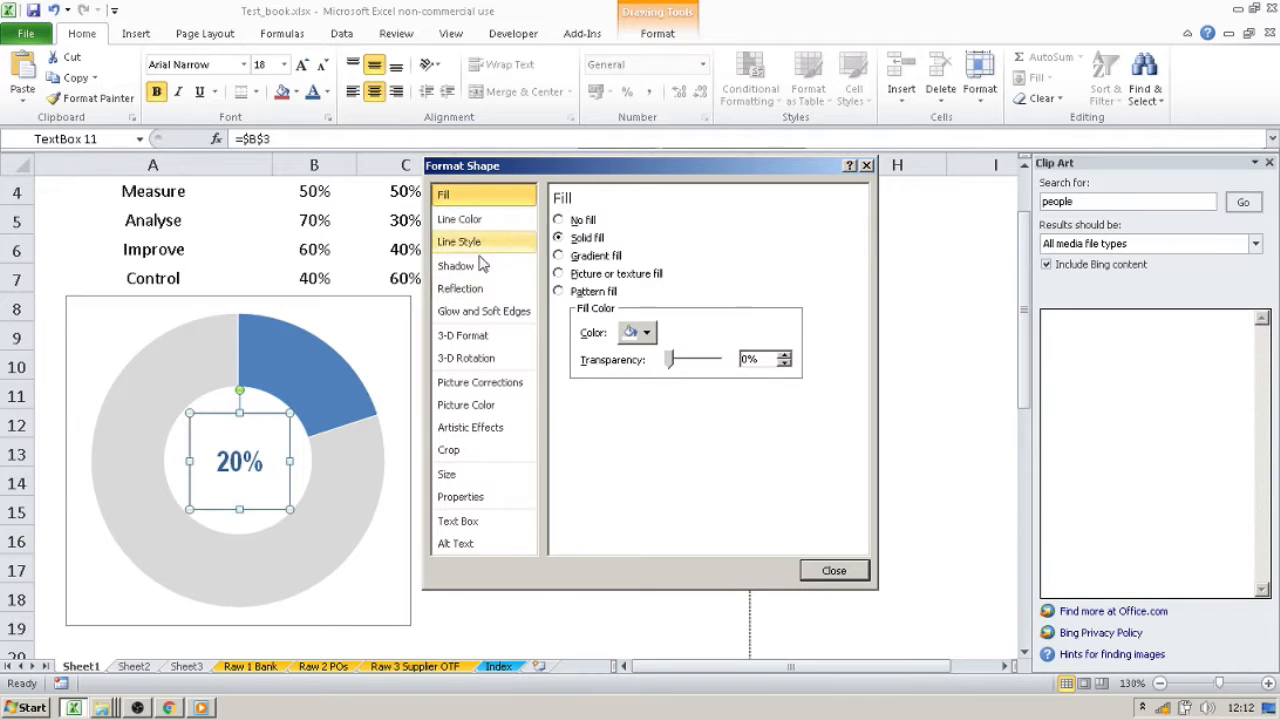
pyautogui.click(482, 218)
pyautogui.click(443, 201)
pyautogui.click(445, 216)
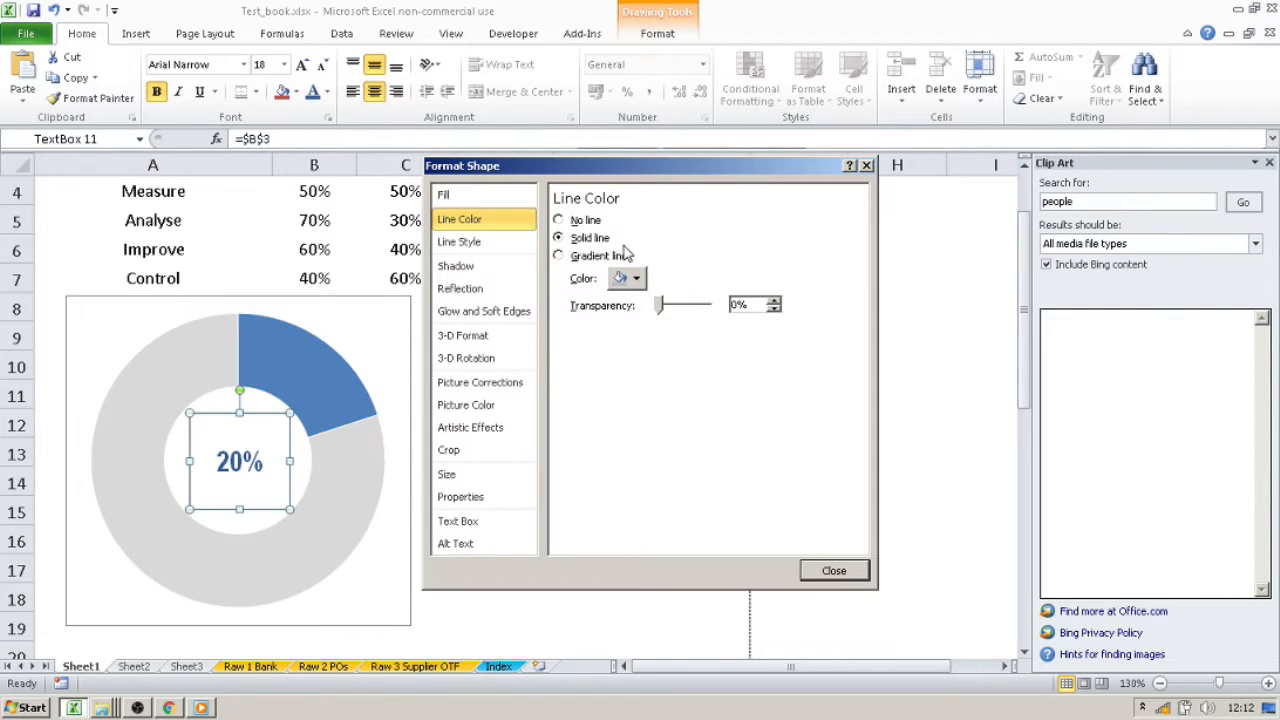
pyautogui.click(560, 220)
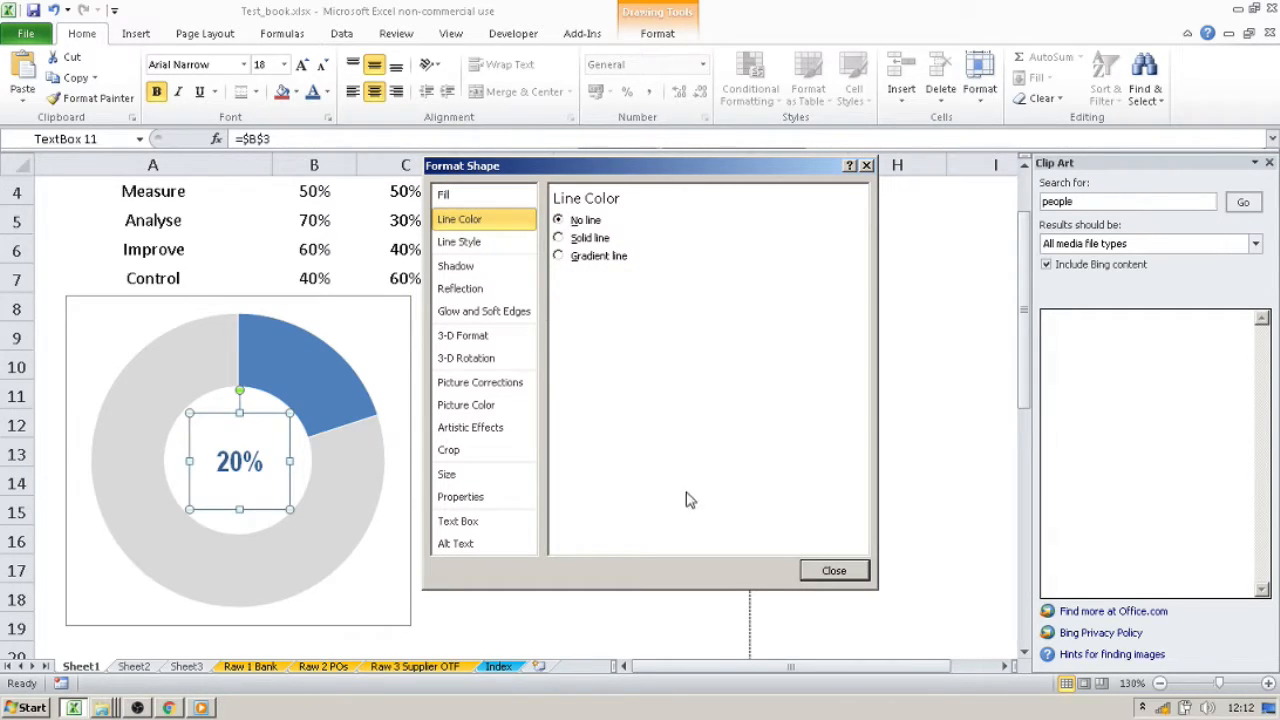
pyautogui.click(830, 570)
pyautogui.click(632, 508)
pyautogui.scroll(1, 629, 471)
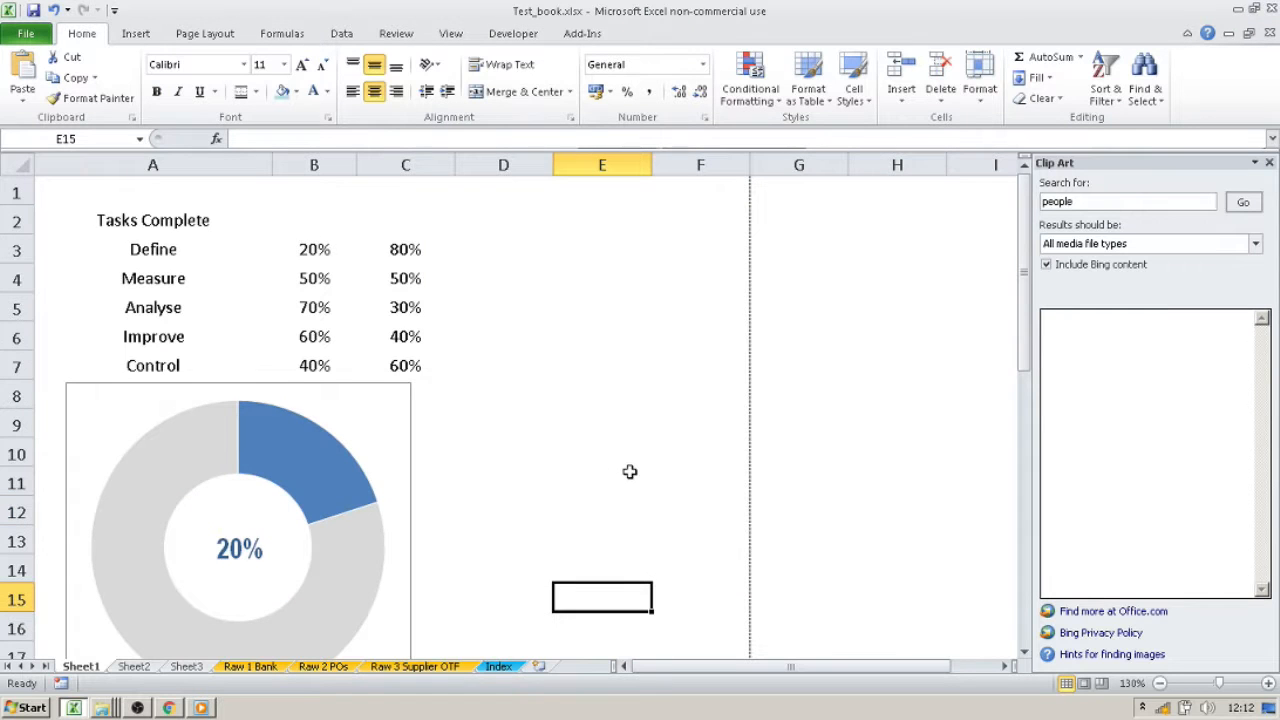
# Reduce the doughnut hole size to 44% in the data series options and deselect the chart
pyautogui.scroll(-2, 628, 471)
pyautogui.scroll(1, 614, 472)
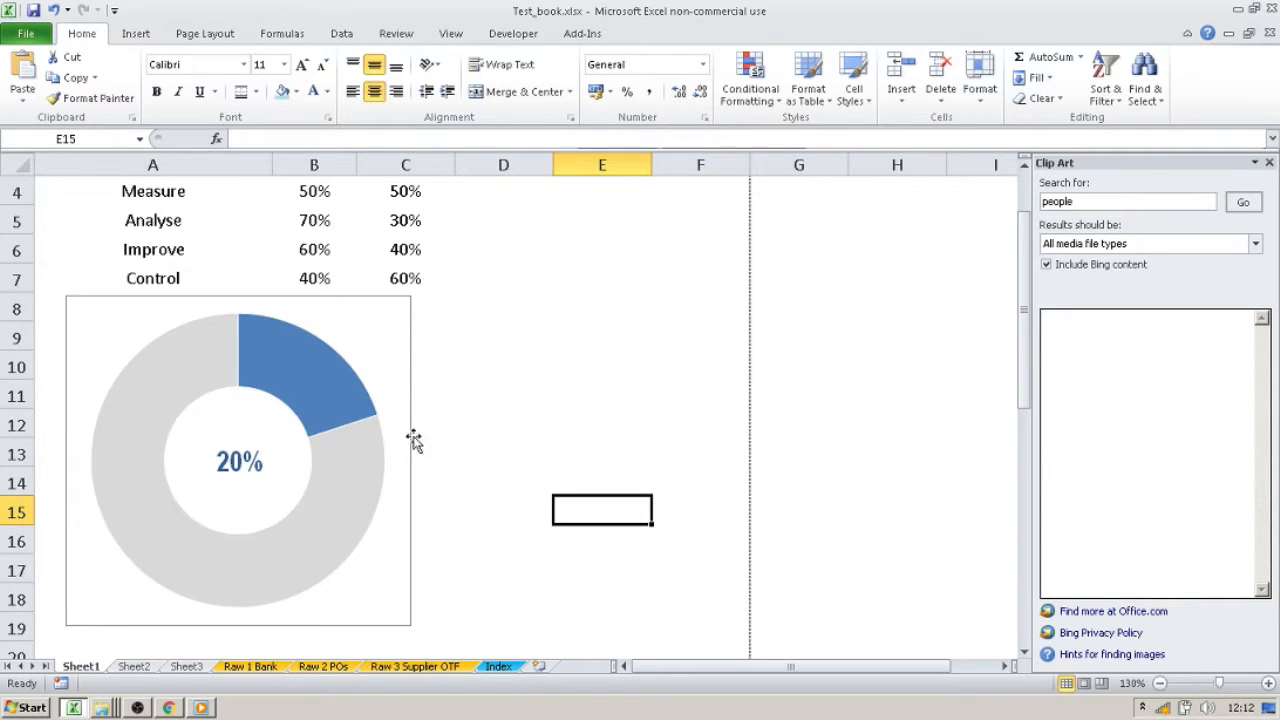
pyautogui.click(354, 440)
pyautogui.rightClick(362, 440)
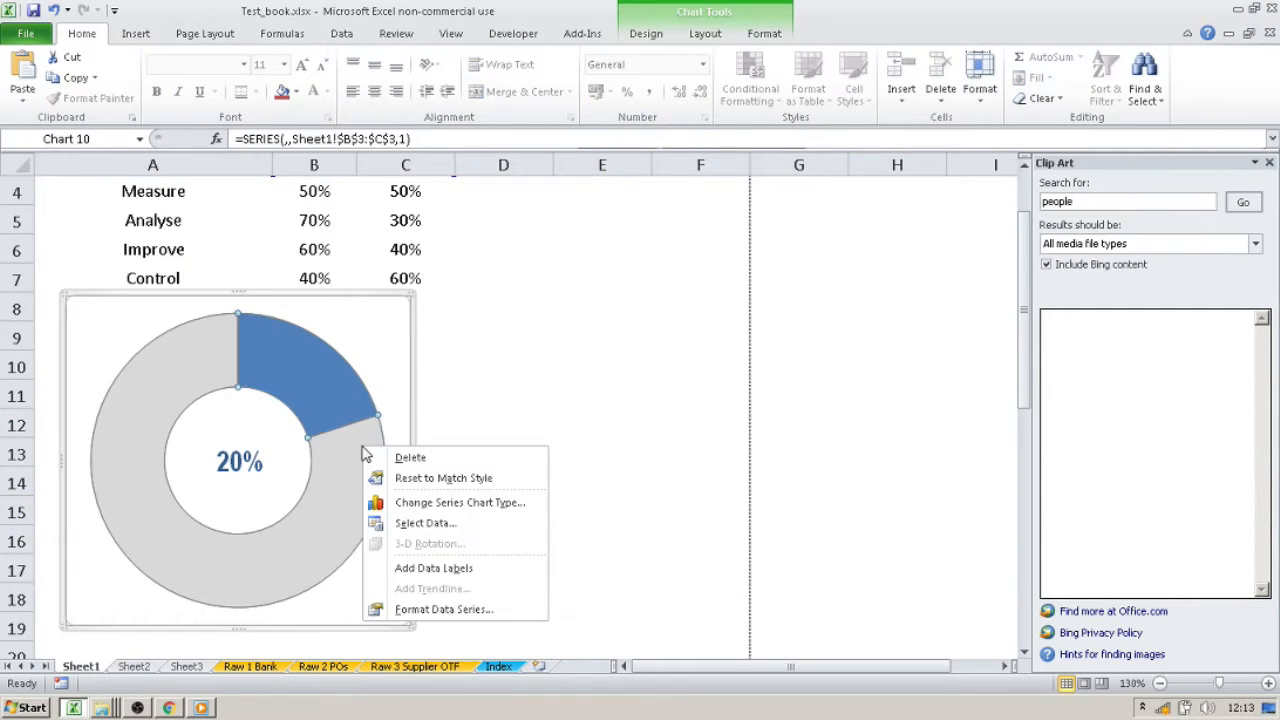
pyautogui.click(452, 609)
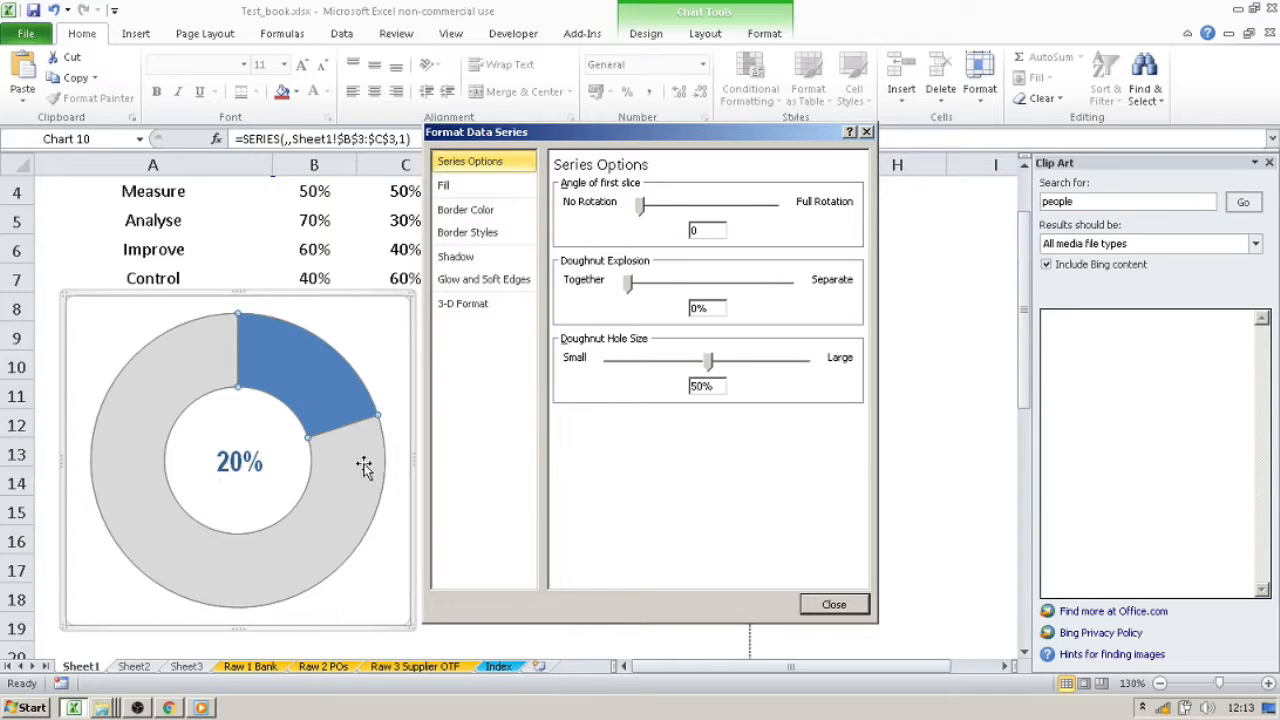
pyautogui.moveTo(708, 366); pyautogui.dragTo(694, 366)
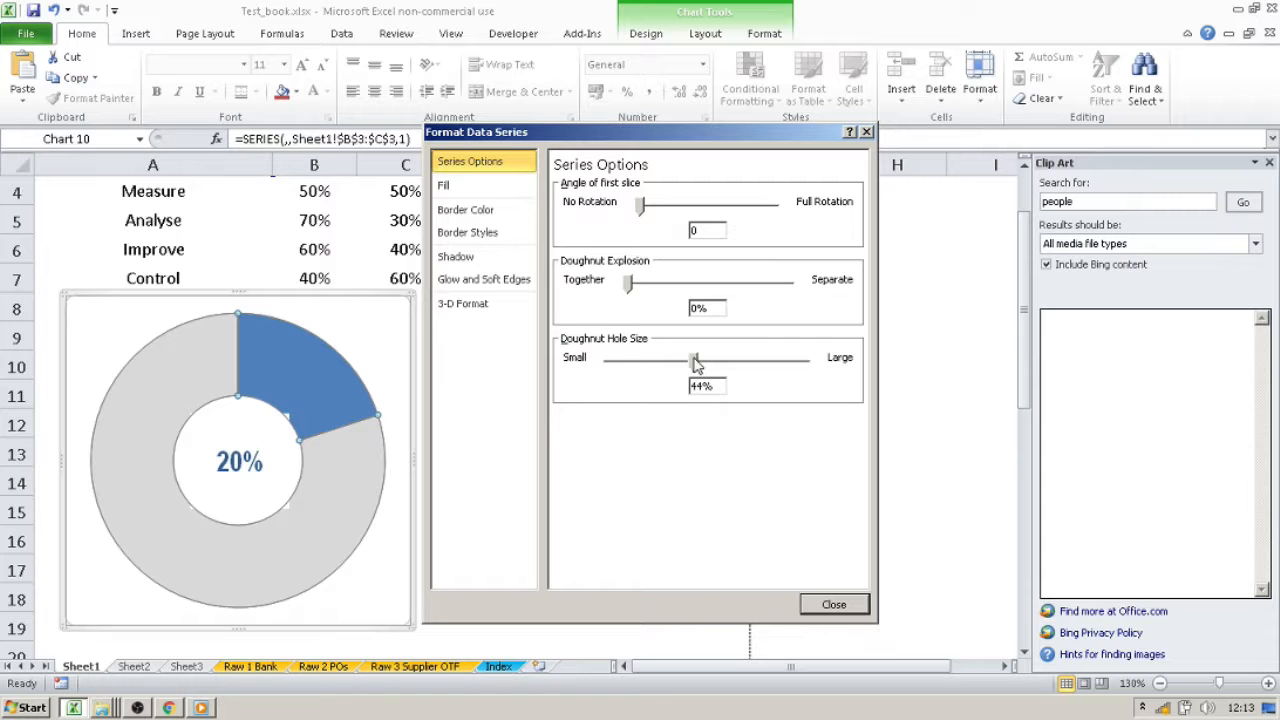
pyautogui.click(834, 604)
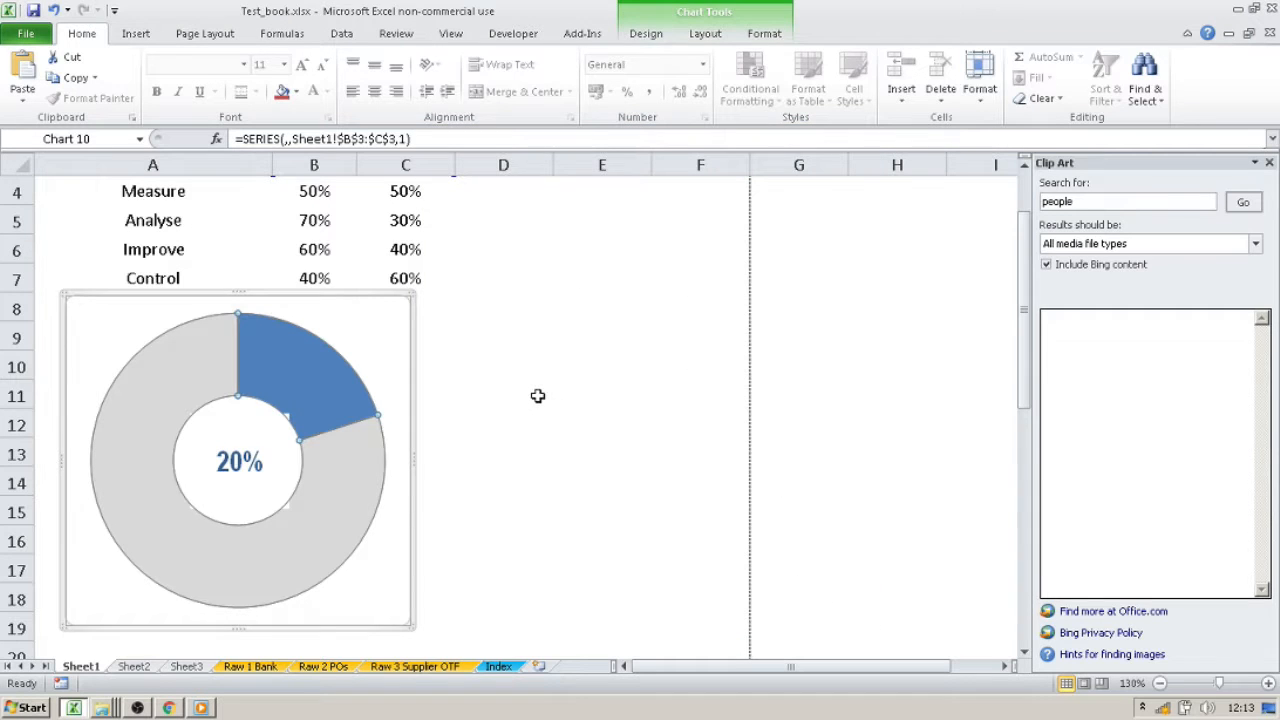
pyautogui.click(478, 396)
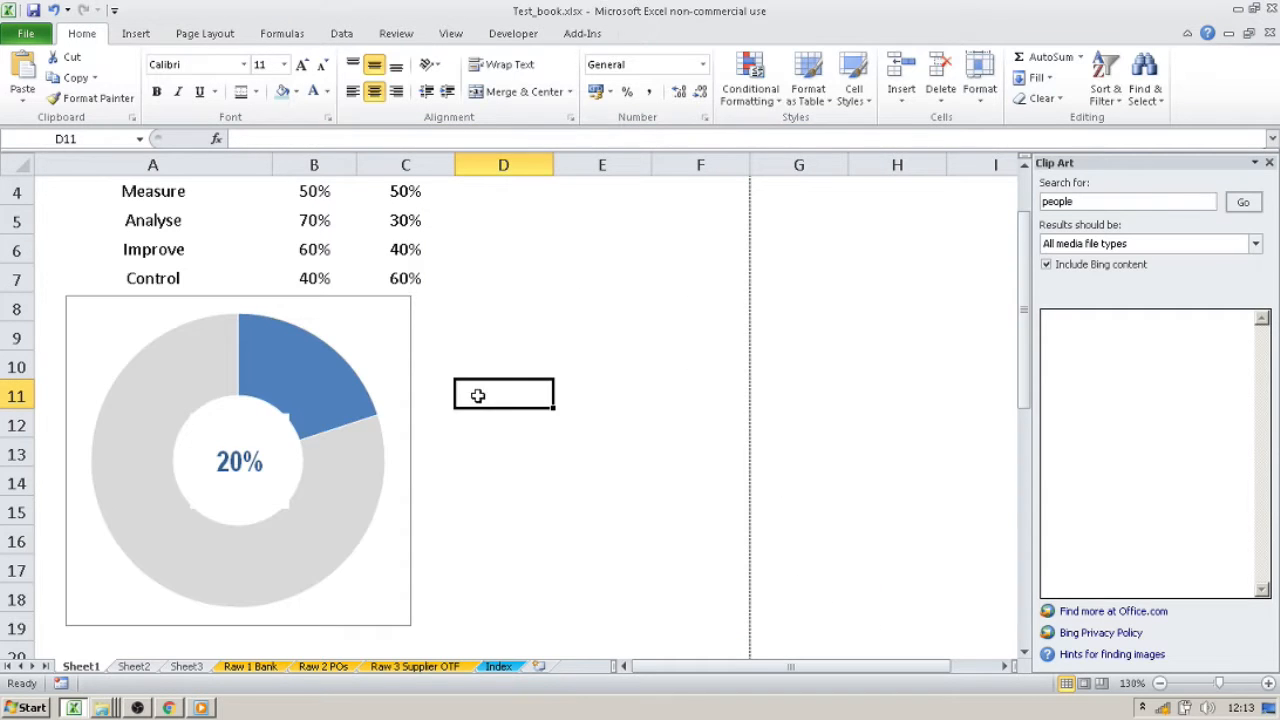
# Shrink the percentage text box from its upper-right corner to fit the smaller hole, and enlarge its text one size
pyautogui.click(286, 421)
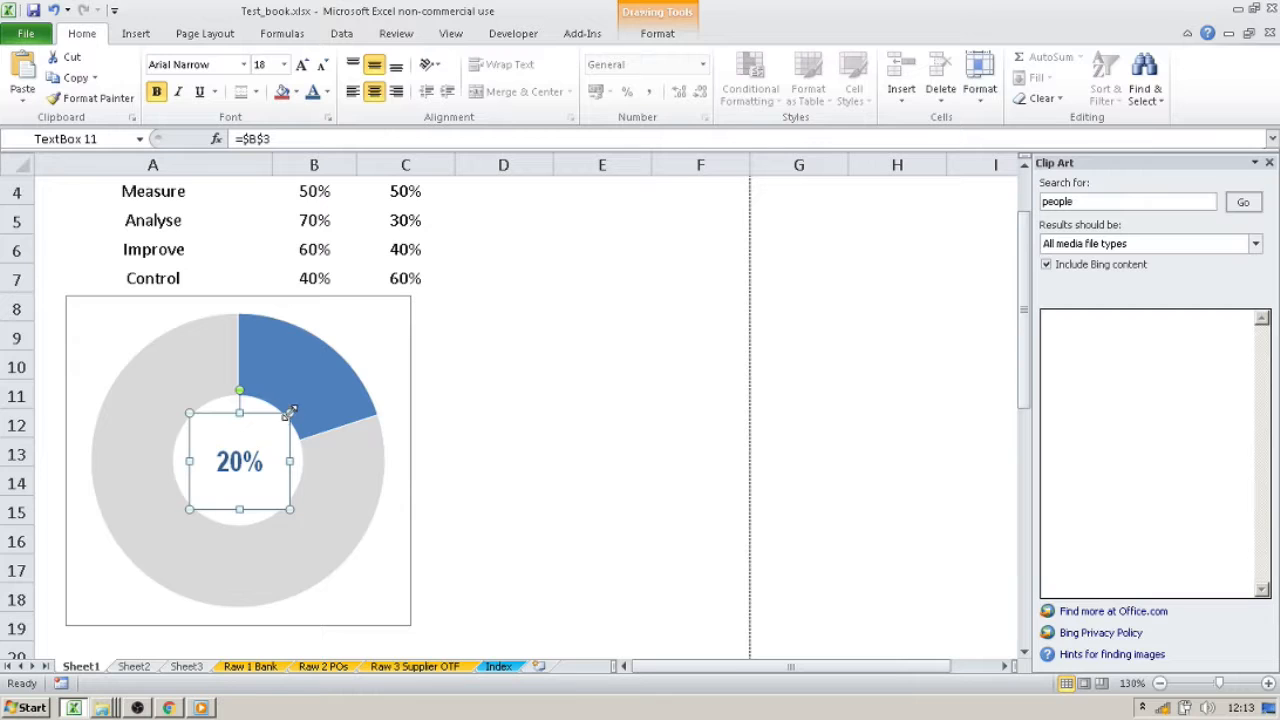
pyautogui.moveTo(289, 412); pyautogui.dragTo(278, 422)
pyautogui.click(508, 391)
pyautogui.click(250, 425)
pyautogui.click(303, 64)
pyautogui.click(508, 355)
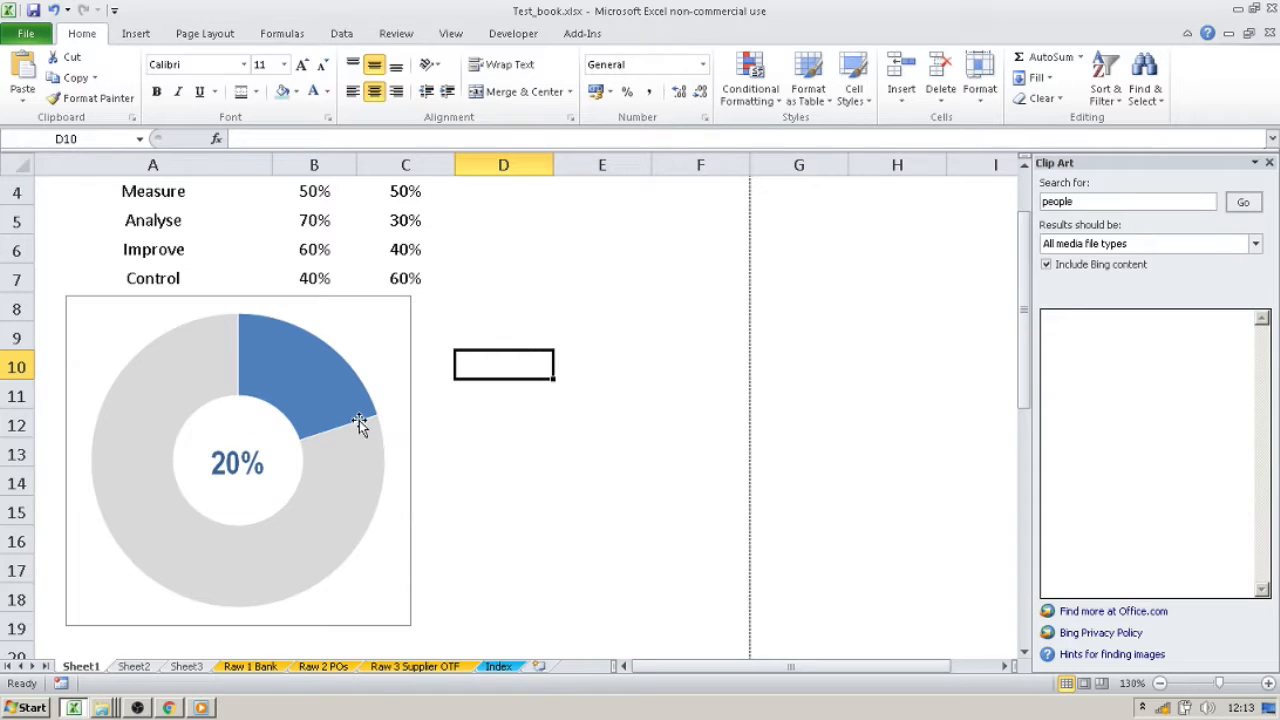
# Review the doughnut hole size in the data series options and check the percentage text box's fit inside the hole
pyautogui.click(336, 408)
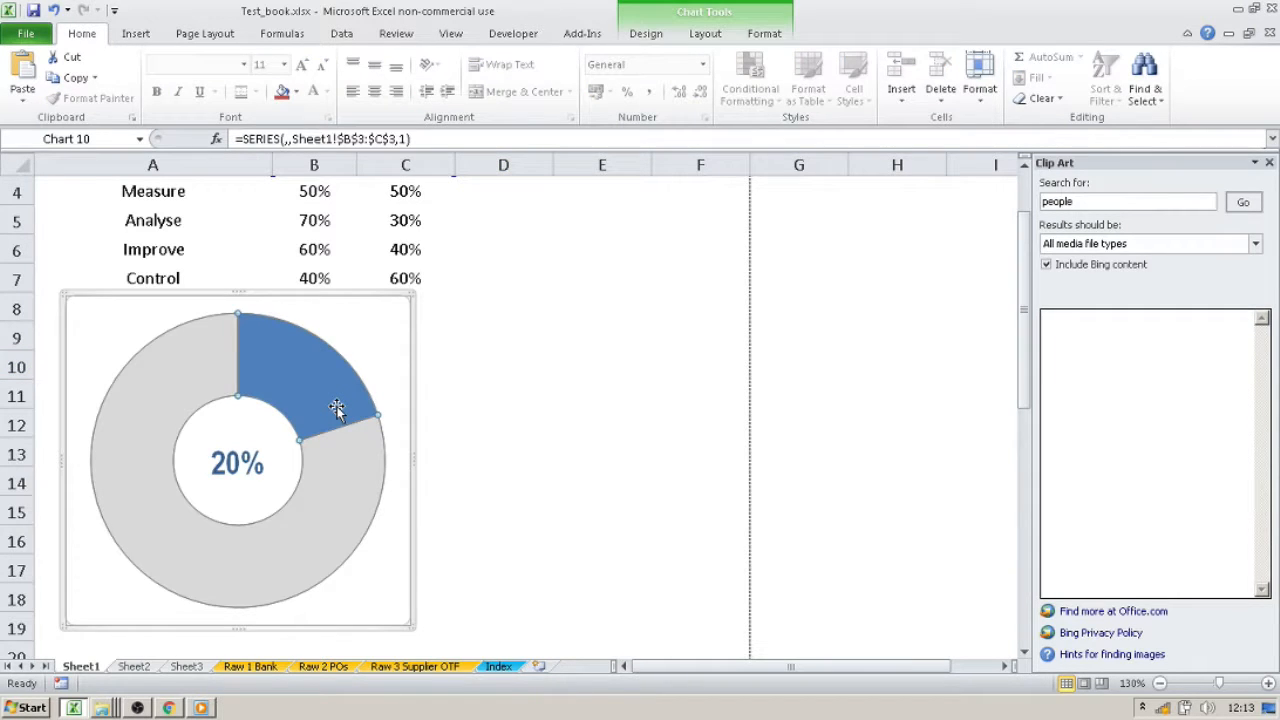
pyautogui.click(556, 511)
pyautogui.click(315, 452)
pyautogui.rightClick(316, 453)
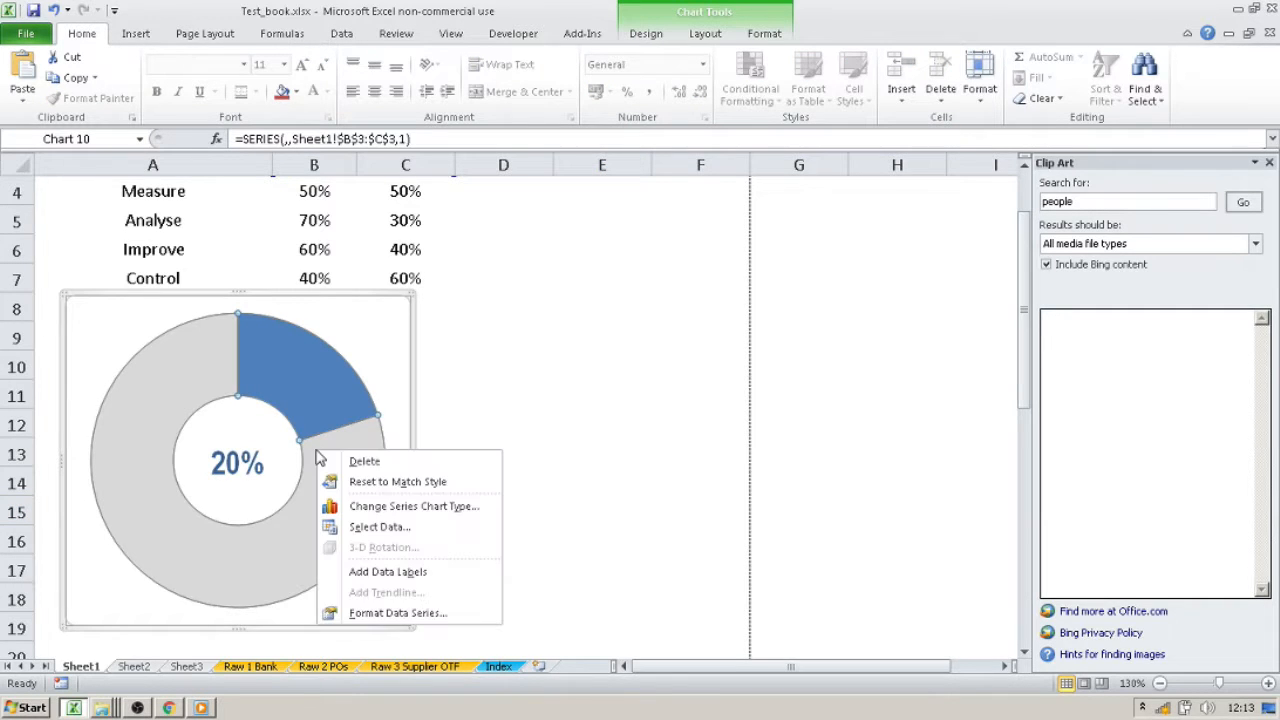
pyautogui.click(437, 614)
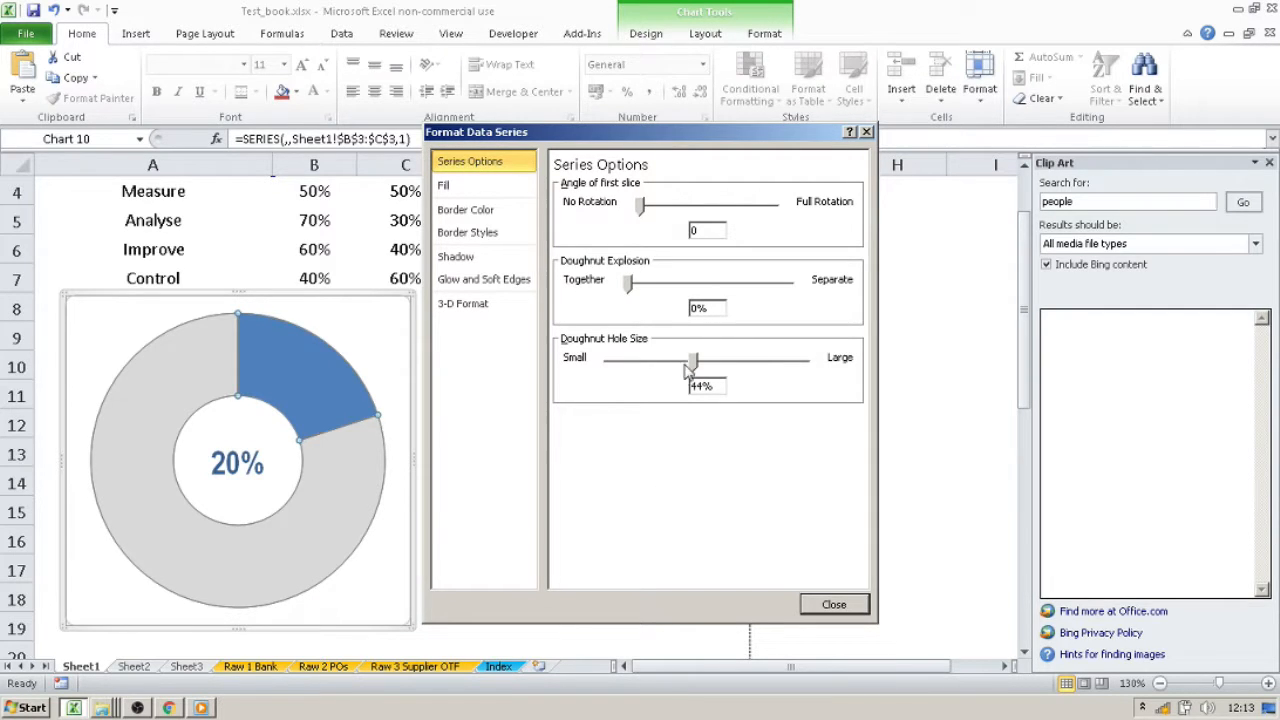
pyautogui.click(806, 606)
pyautogui.click(241, 456)
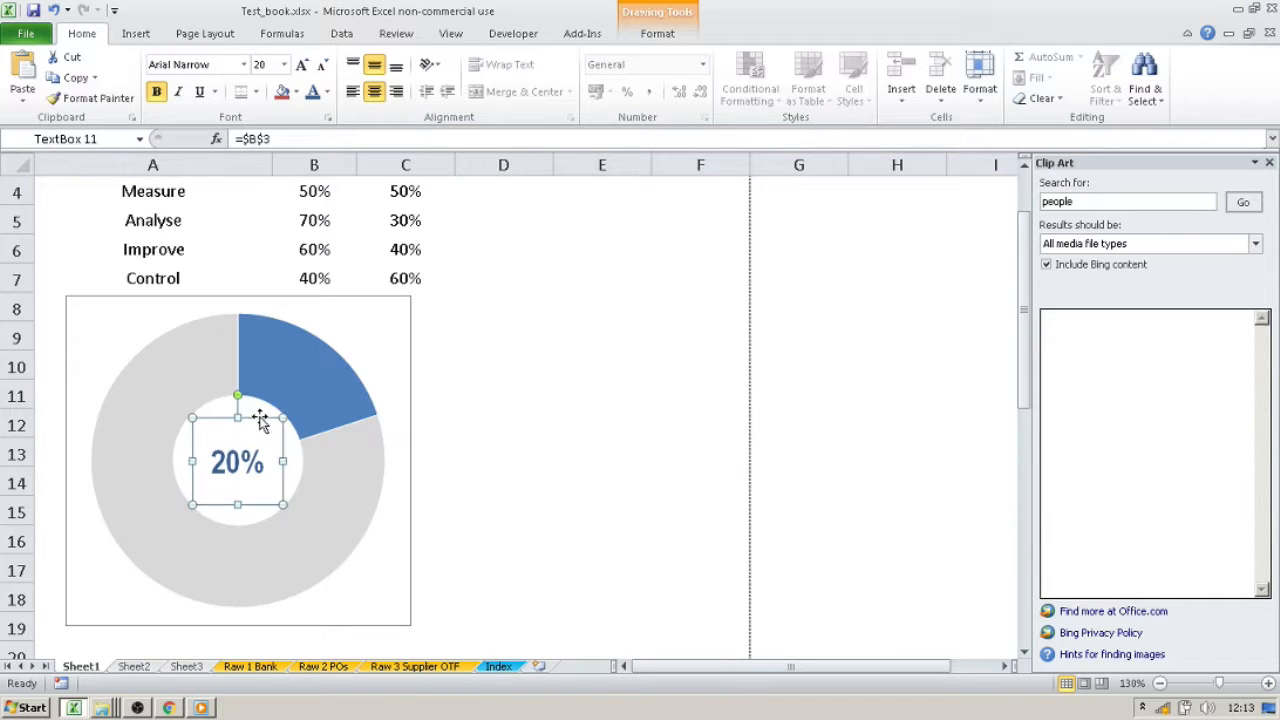
pyautogui.click(522, 432)
# Move the doughnut chart down to start in row 11, and reposition the percentage text box in the centre of its hole
pyautogui.scroll(1, 522, 432)
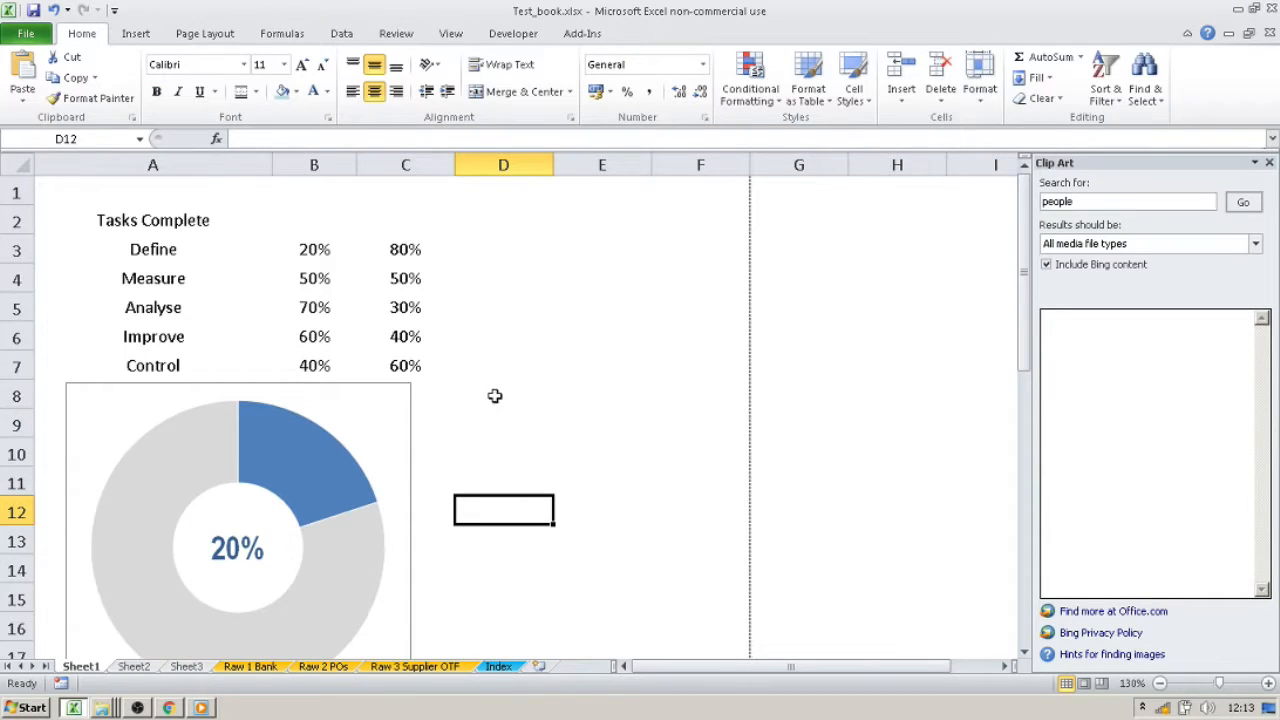
pyautogui.scroll(-2, 484, 384)
pyautogui.click(316, 396)
pyautogui.scroll(-1, 318, 396)
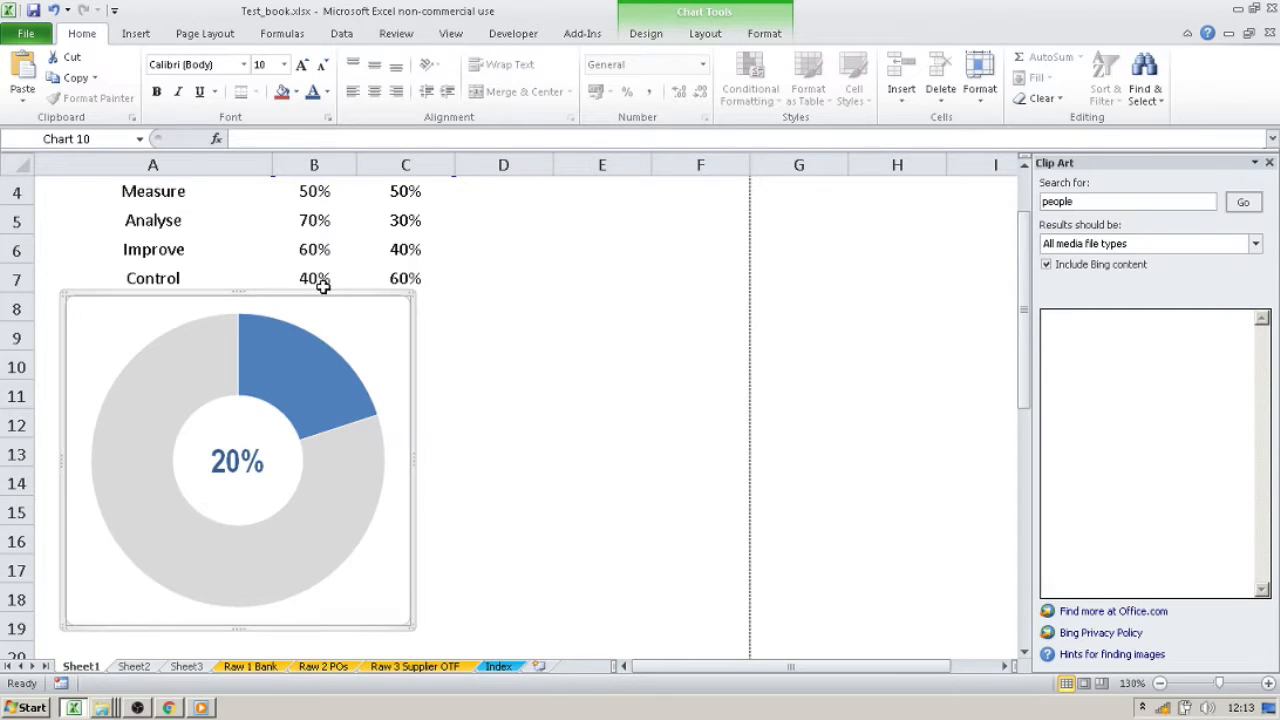
pyautogui.moveTo(321, 384); pyautogui.dragTo(321, 398)
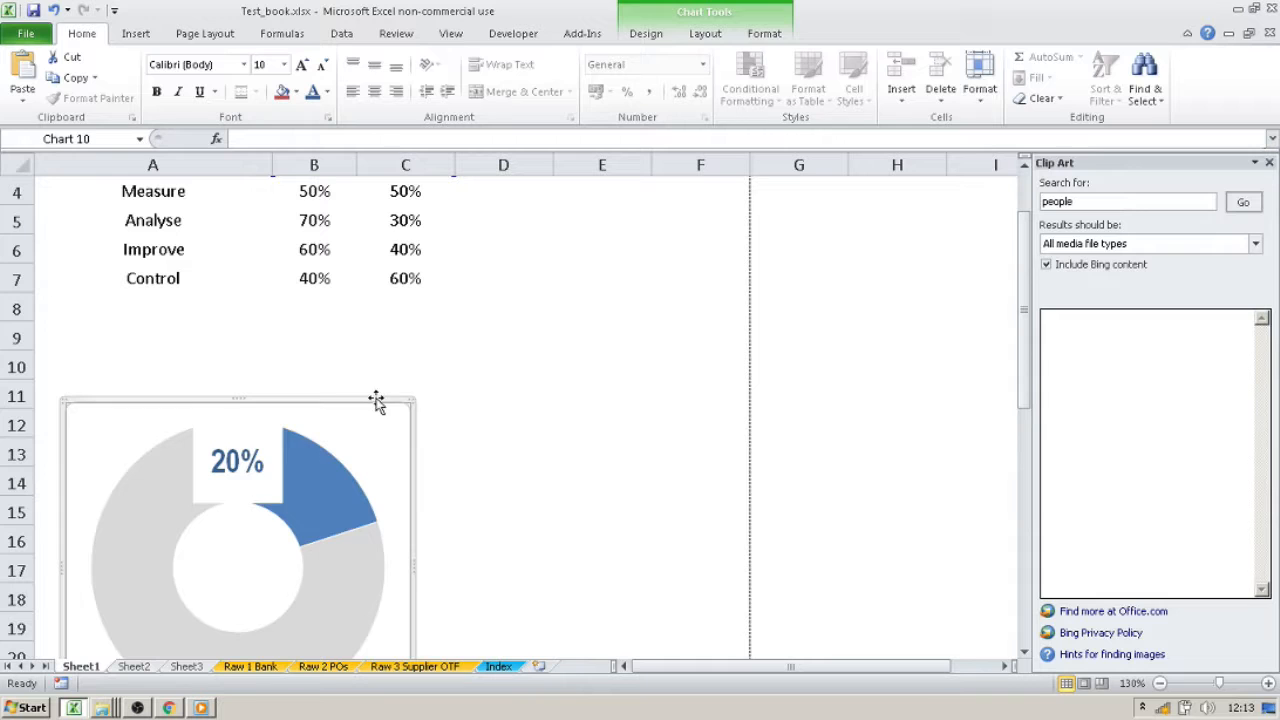
pyautogui.click(275, 490)
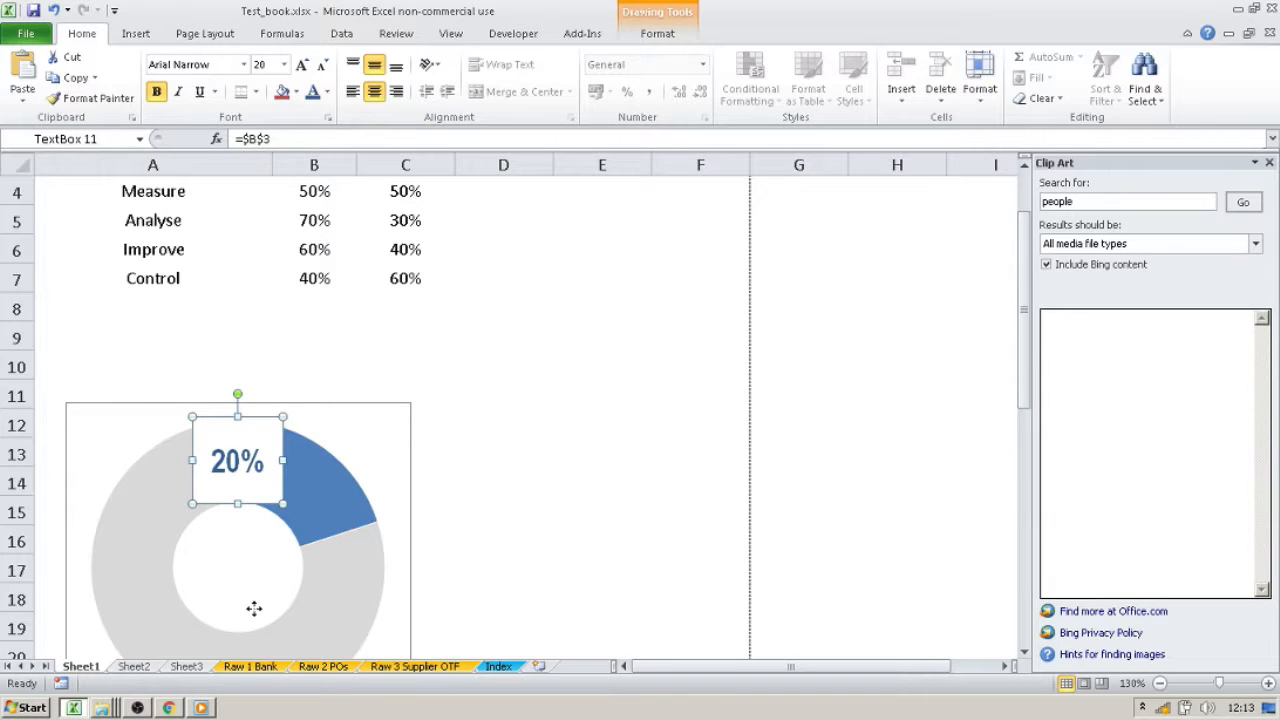
pyautogui.moveTo(264, 502); pyautogui.dragTo(262, 604)
pyautogui.click(358, 304)
pyautogui.click(350, 367)
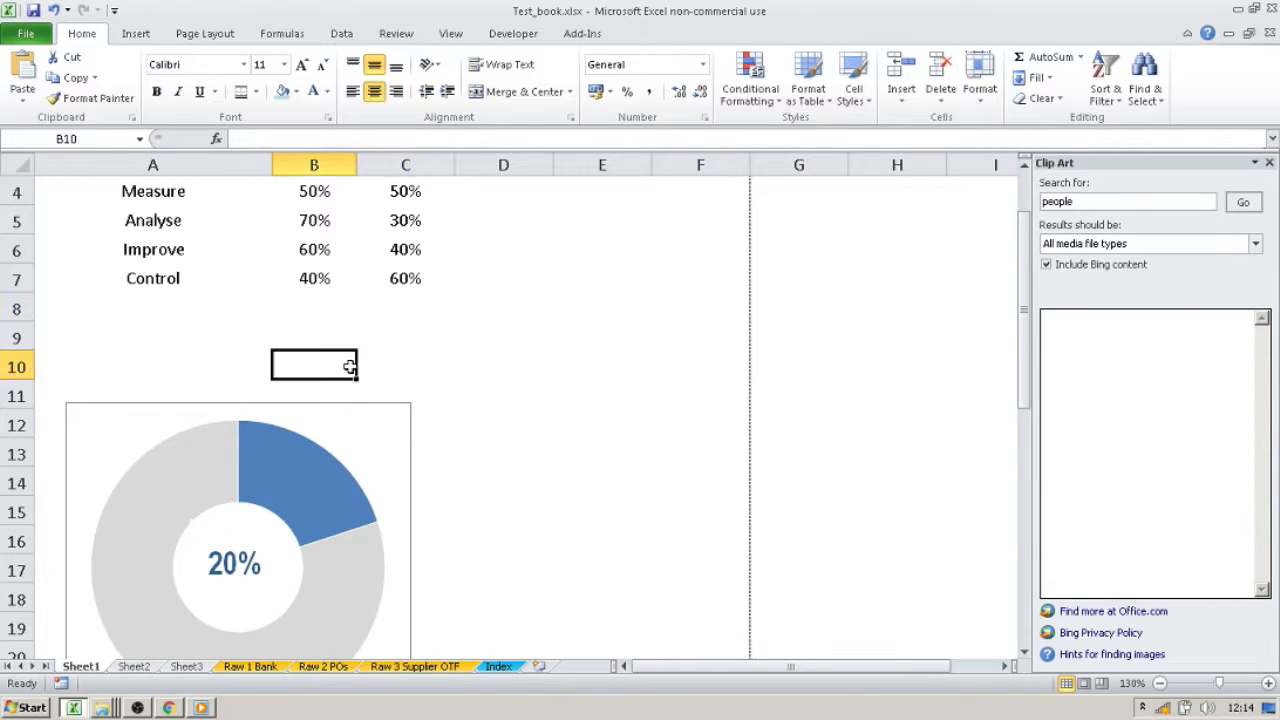
# Try out a Define heading in cell A10 above the chart, and clear the cell again
pyautogui.click(112, 392)
pyautogui.scroll(1, 131, 380)
pyautogui.scroll(-1, 161, 372)
pyautogui.press('Up')
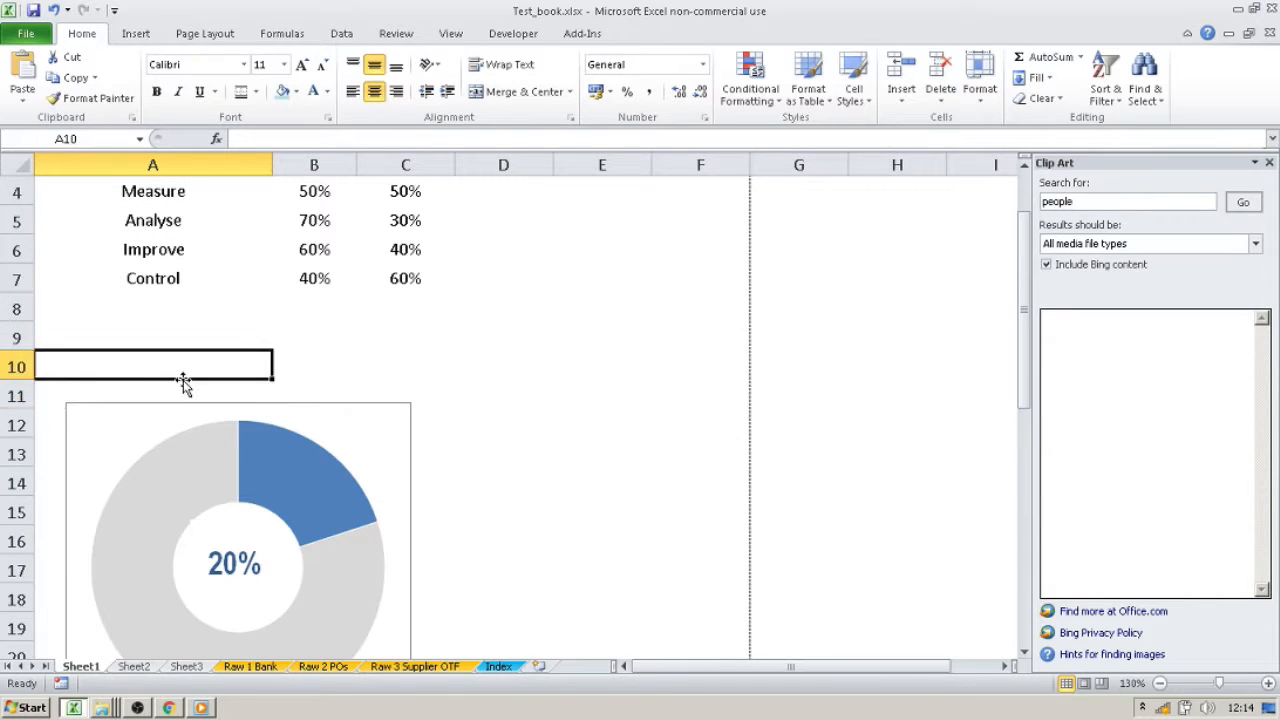
pyautogui.write('Define')
pyautogui.press('Return')
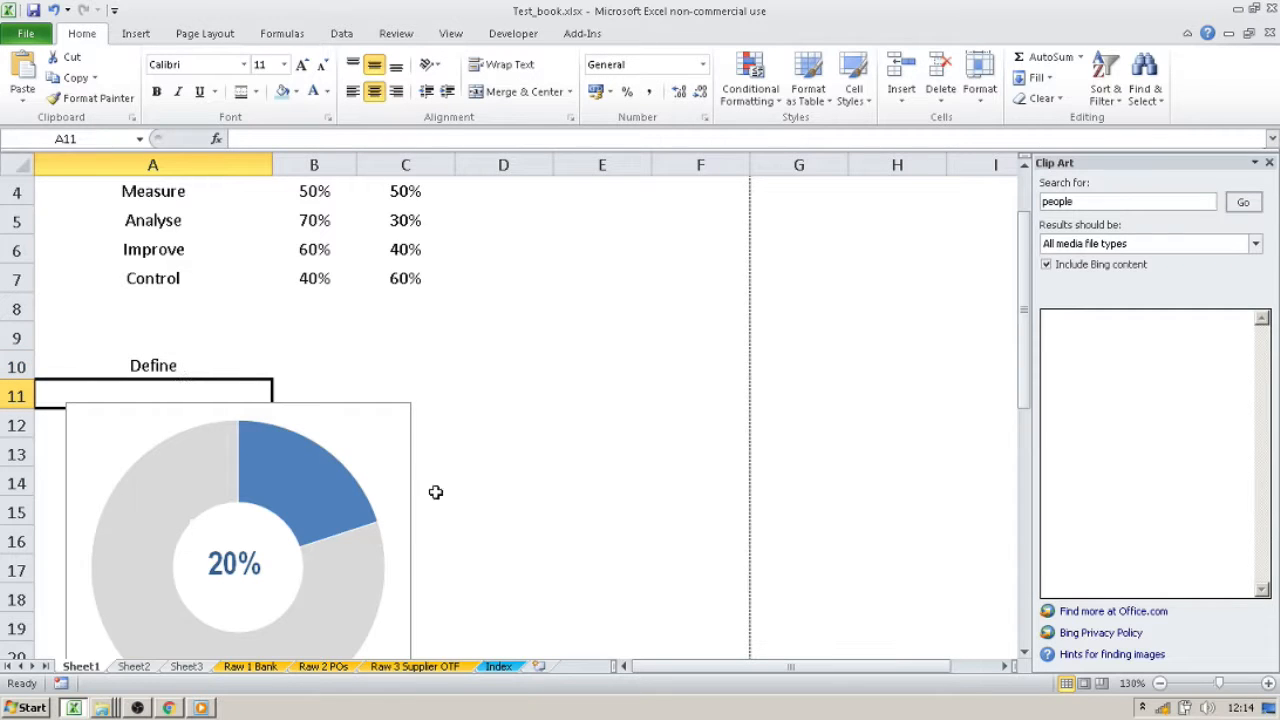
pyautogui.click(190, 354)
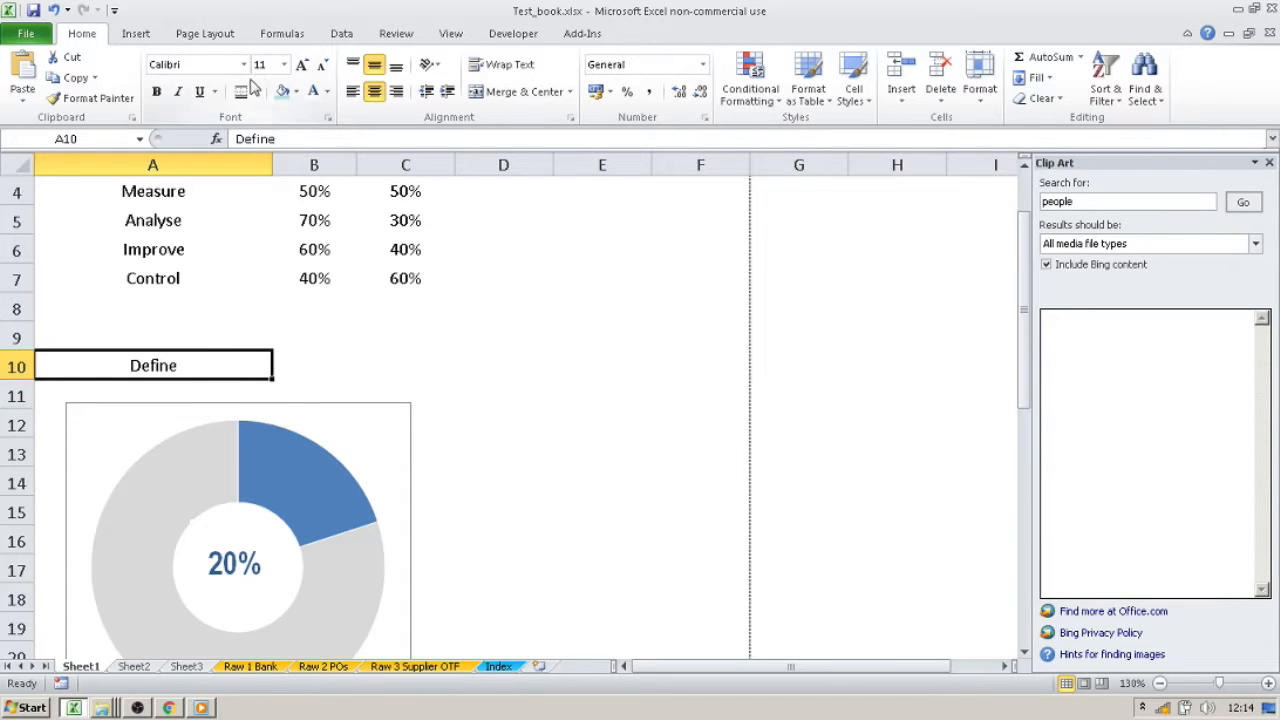
pyautogui.click(470, 245)
pyautogui.click(177, 366)
pyautogui.press('Delete')
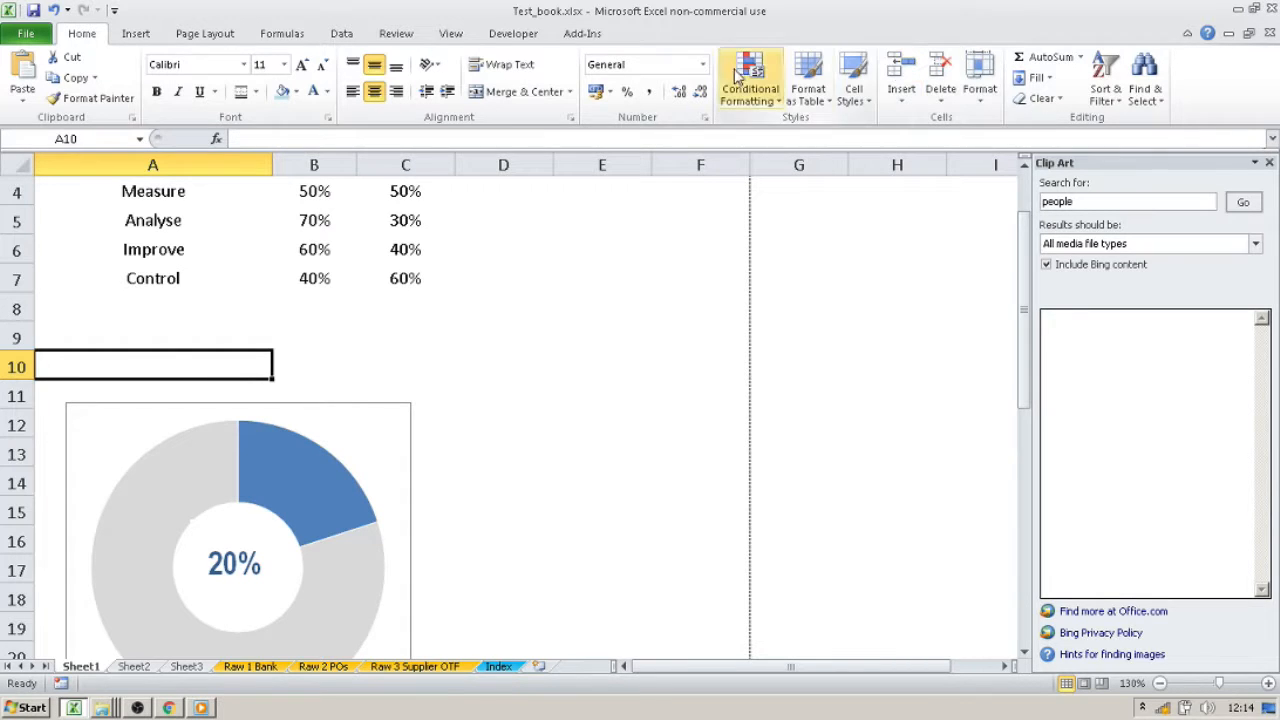
# Insert a text box across rows 9 to 11 above the doughnut chart containing the heading Define
pyautogui.click(140, 35)
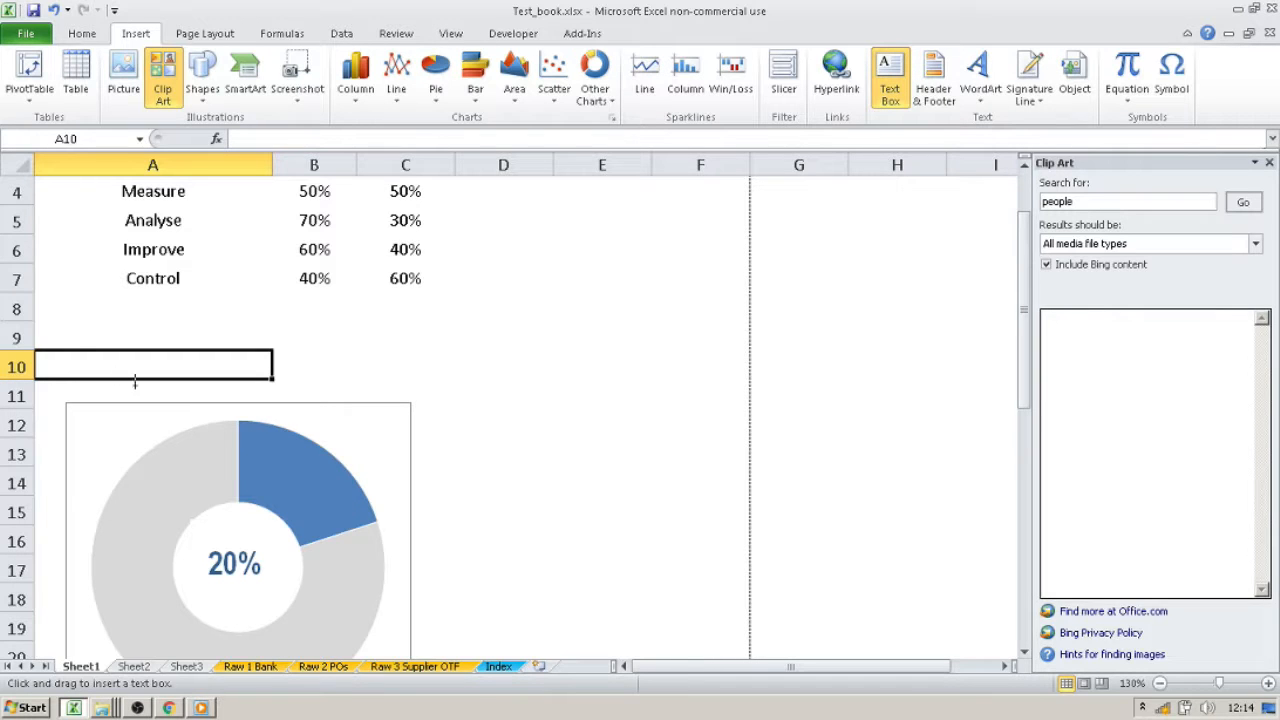
pyautogui.moveTo(72, 338)
pyautogui.mouseDown()
pyautogui.moveTo(117, 400)
pyautogui.moveTo(292, 388)
pyautogui.mouseUp()
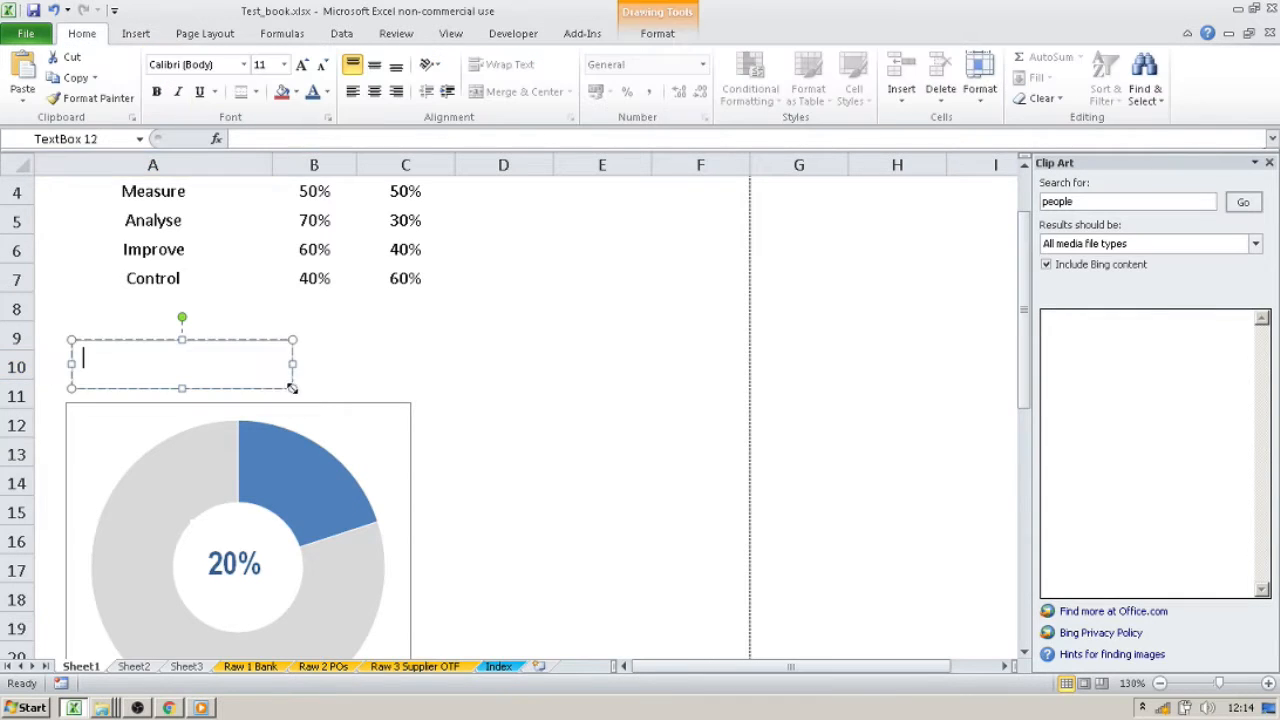
pyautogui.write('D')
pyautogui.click(362, 392)
# Remove the outline of the Define text box by setting its line colour to No line
pyautogui.click(124, 352)
pyautogui.click(143, 344)
pyautogui.rightClick(146, 342)
pyautogui.click(215, 641)
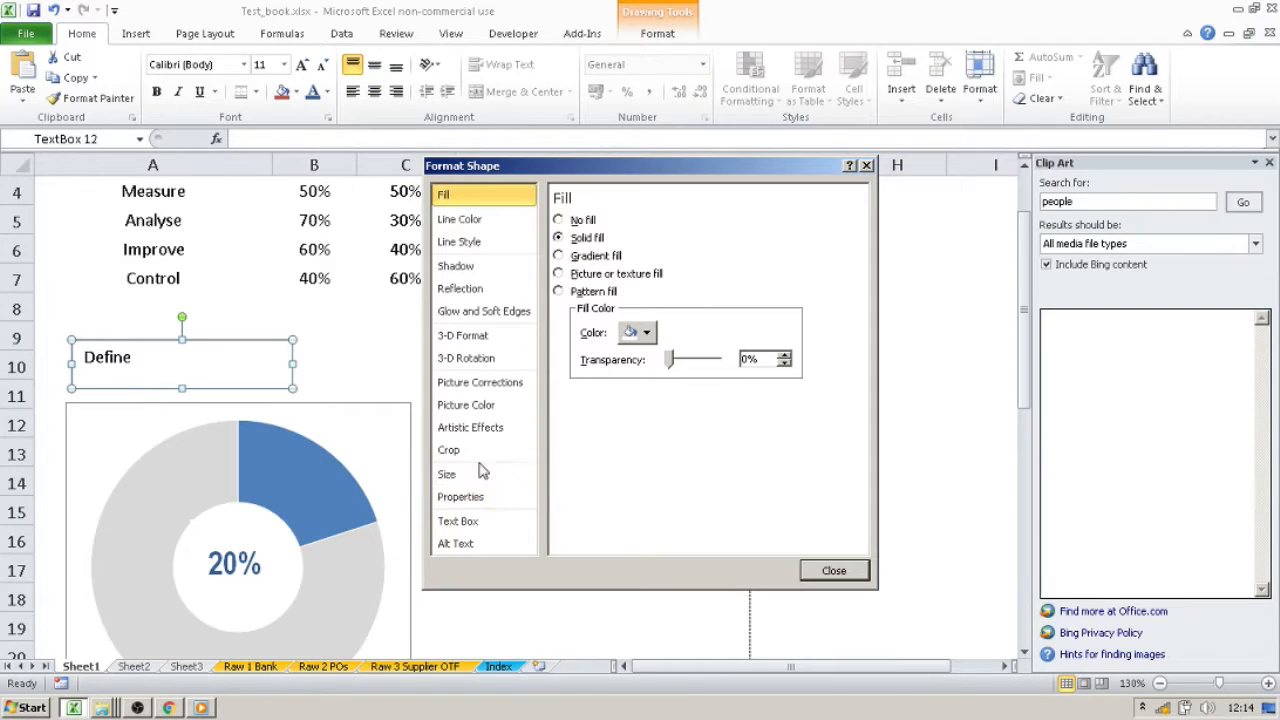
pyautogui.click(480, 220)
pyautogui.click(561, 221)
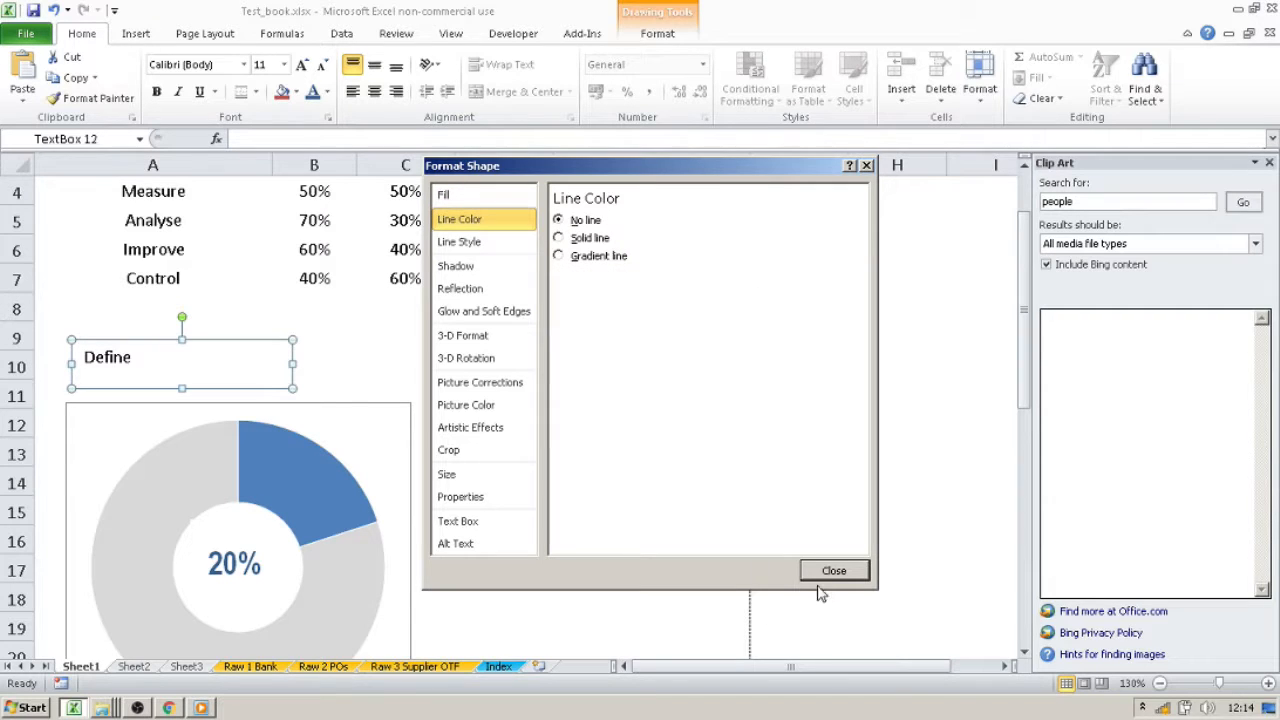
pyautogui.click(826, 575)
# Underline the Define heading and enlarge its text to size 16
pyautogui.click(200, 91)
pyautogui.click(305, 396)
pyautogui.click(179, 388)
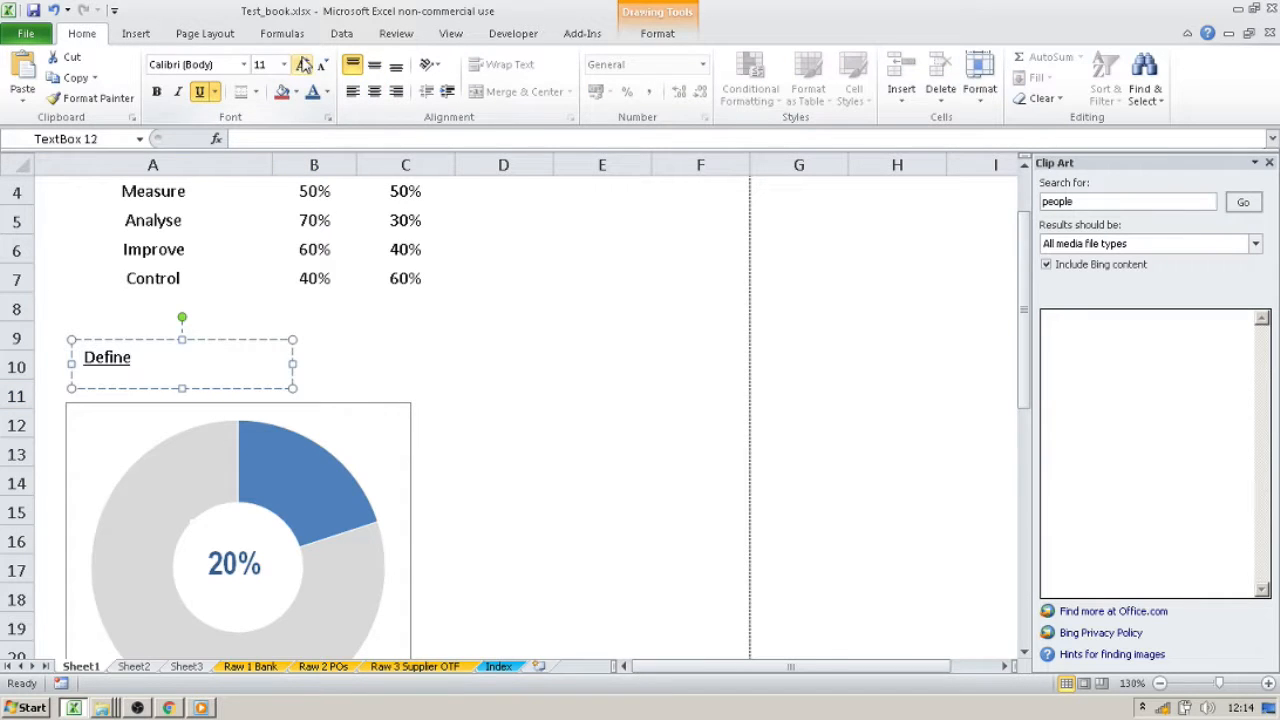
pyautogui.doubleClick(132, 360)
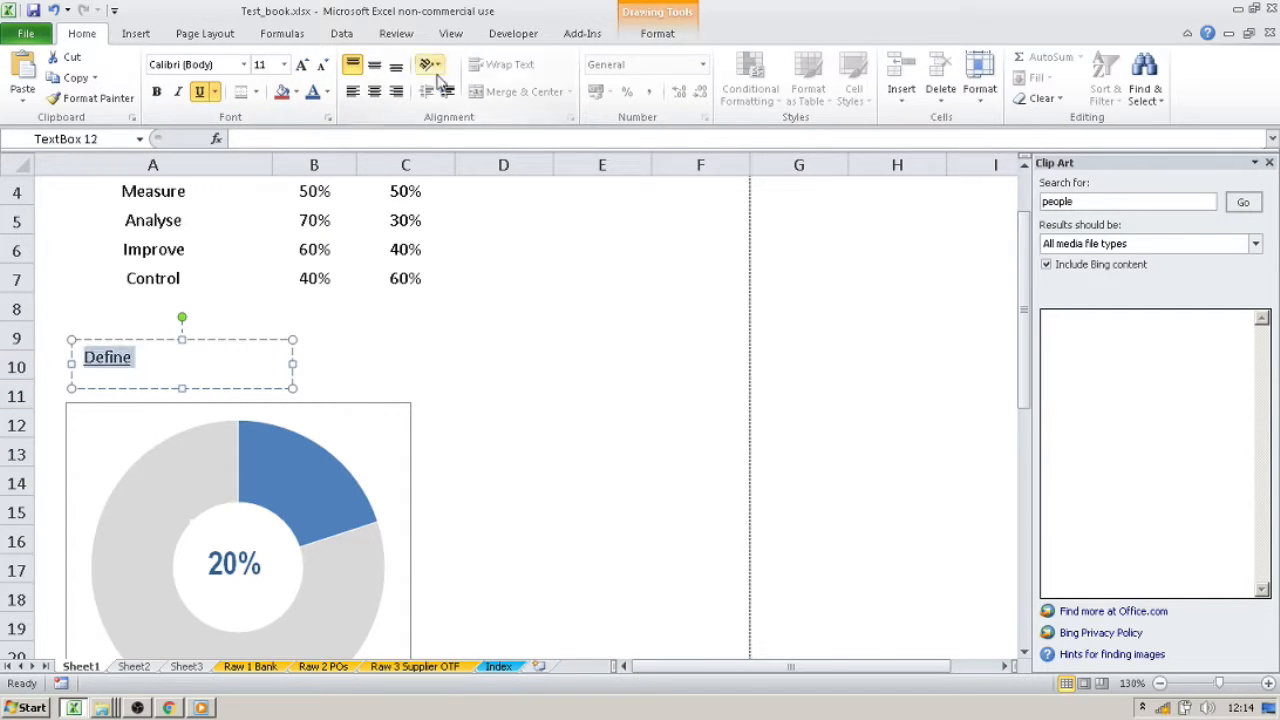
pyautogui.click(305, 65)
pyautogui.click(305, 65)
pyautogui.click(508, 403)
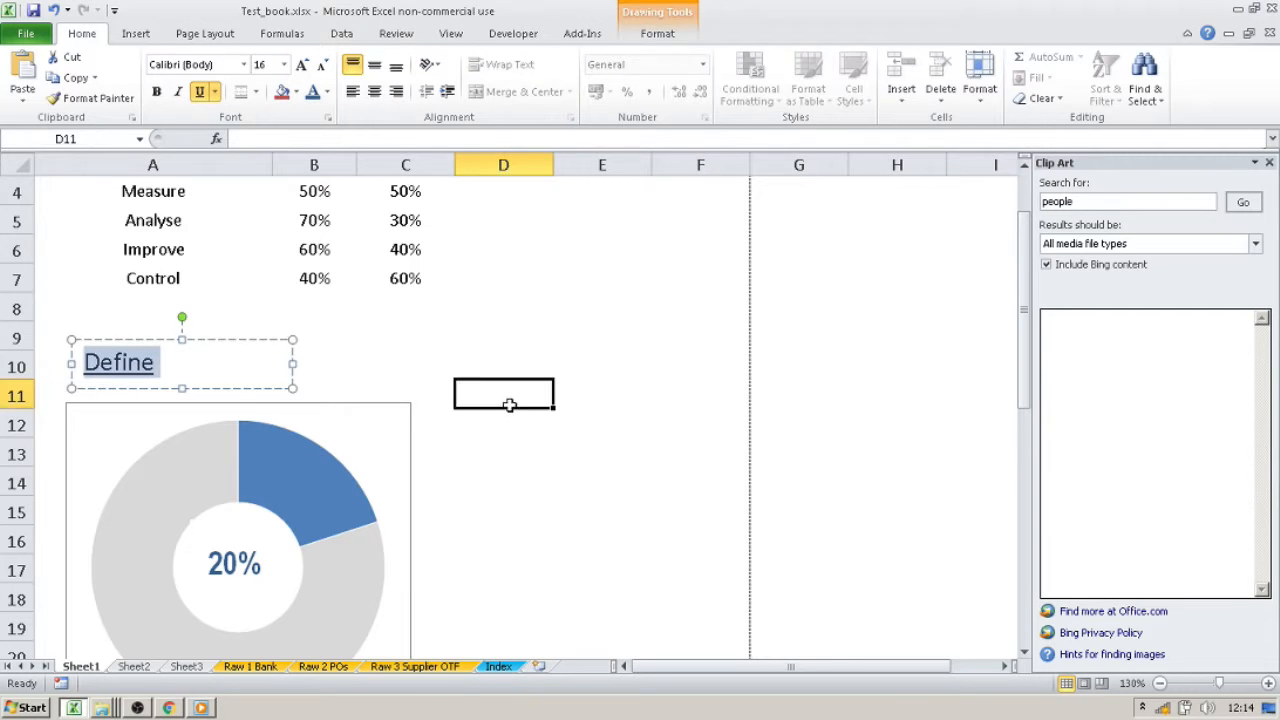
# Duplicate the doughnut chart and place the copy directly to the right of the original, aligned with its top edge
pyautogui.click(163, 355)
pyautogui.click(354, 423)
pyautogui.click(350, 399)
pyautogui.click(348, 404)
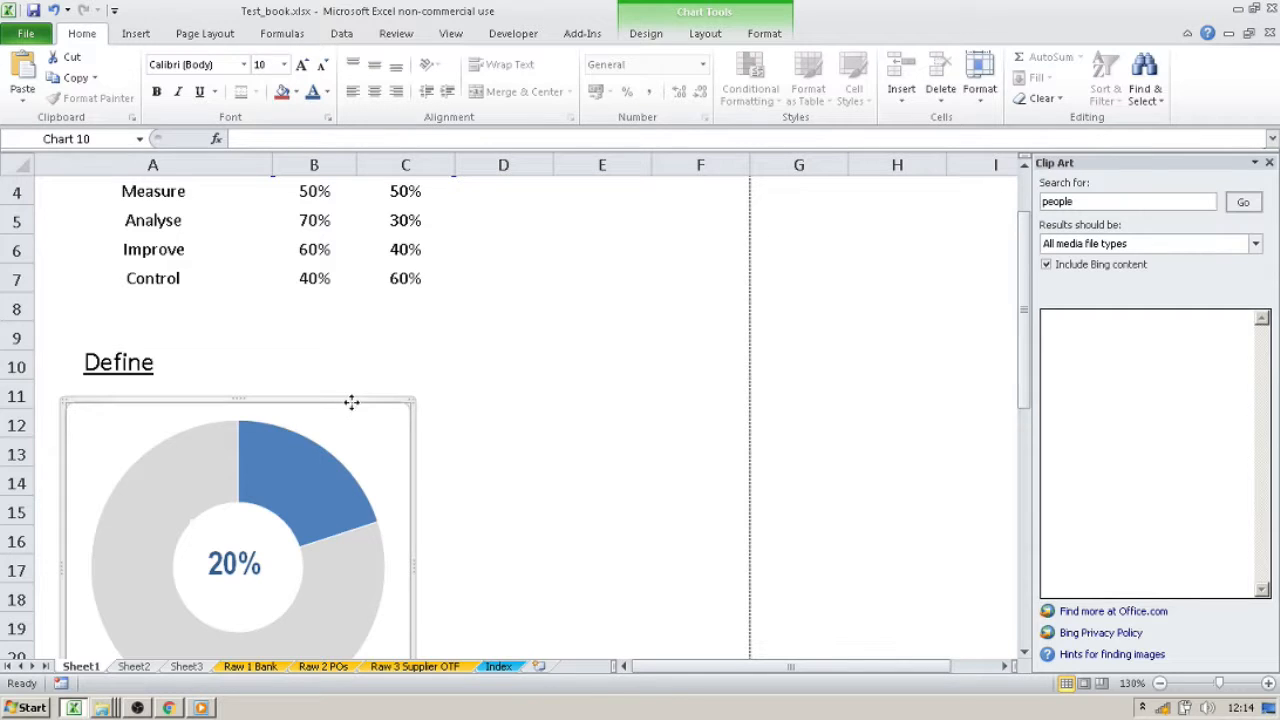
pyautogui.click(520, 400)
pyautogui.hotkey('ctrl', 'v')
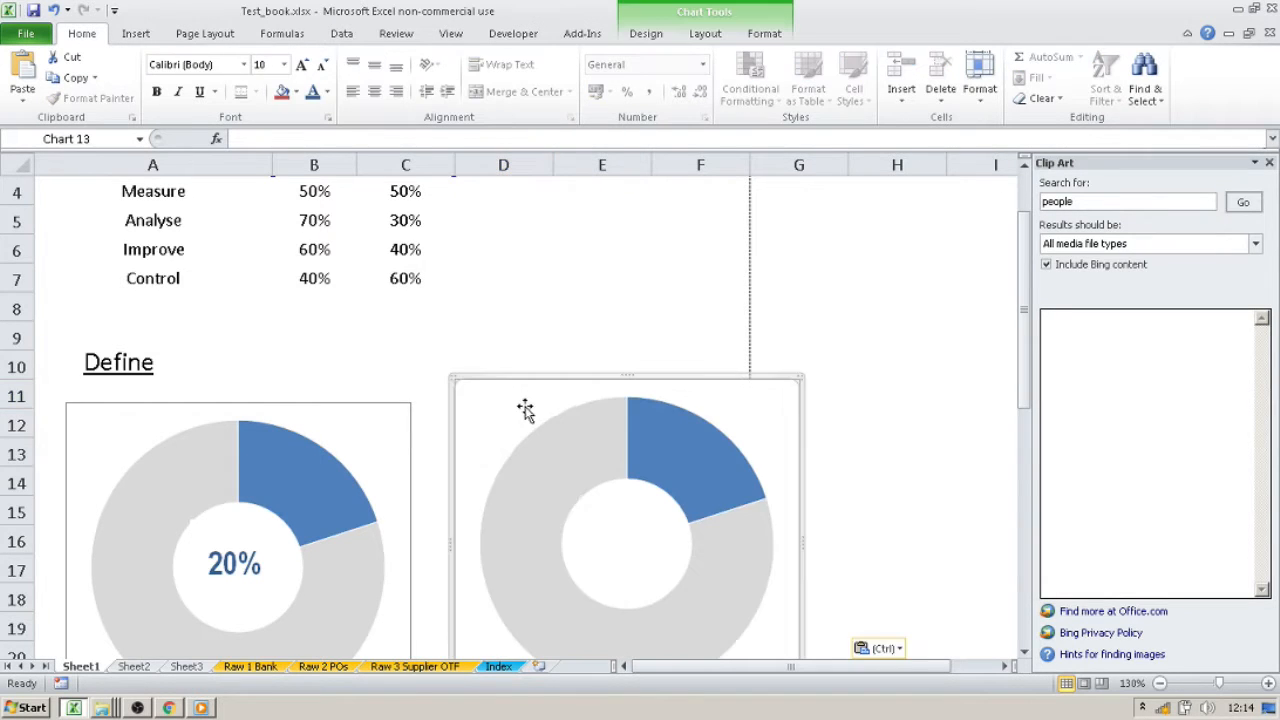
pyautogui.scroll(-2, 622, 386)
pyautogui.scroll(1, 614, 371)
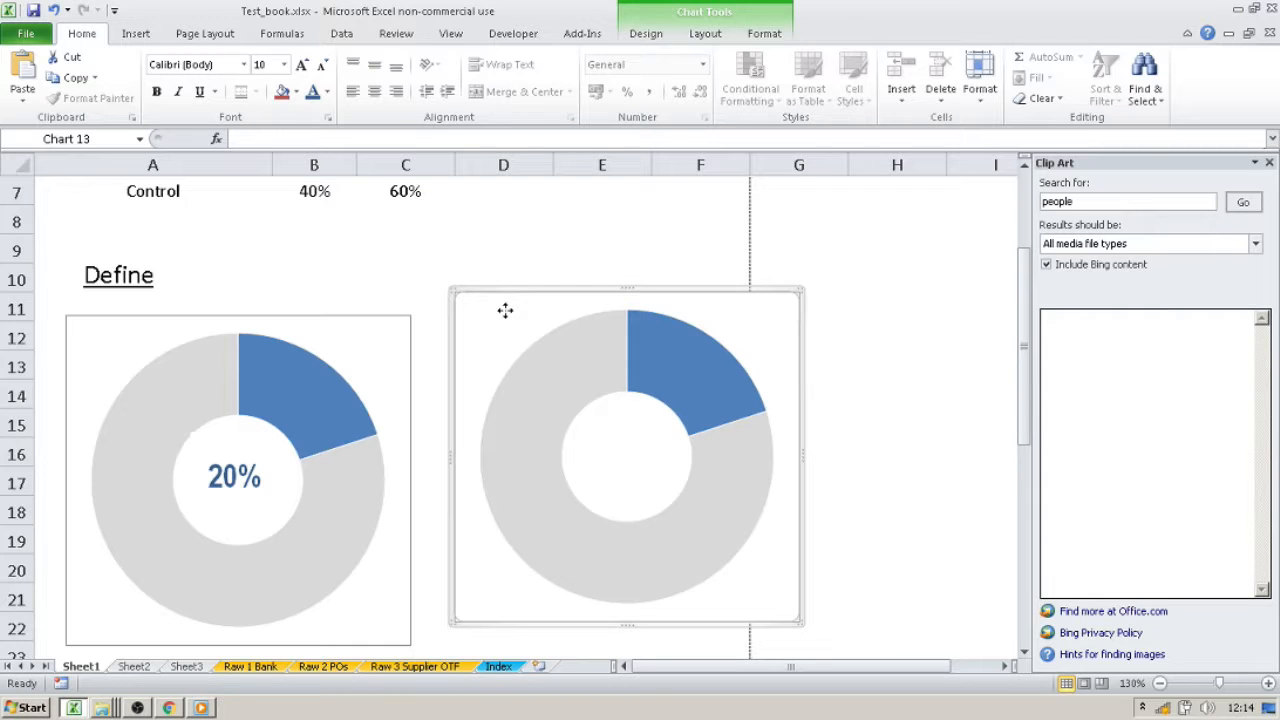
pyautogui.moveTo(505, 313); pyautogui.dragTo(507, 314)
# Paste a third doughnut chart from column G, row 12 and set it beside the second chart, undoing the stray paste
pyautogui.hotkey('ctrl', 'v')
pyautogui.hotkey('ctrl', 'z')
pyautogui.click(772, 345)
pyautogui.hotkey('ctrl', 'v')
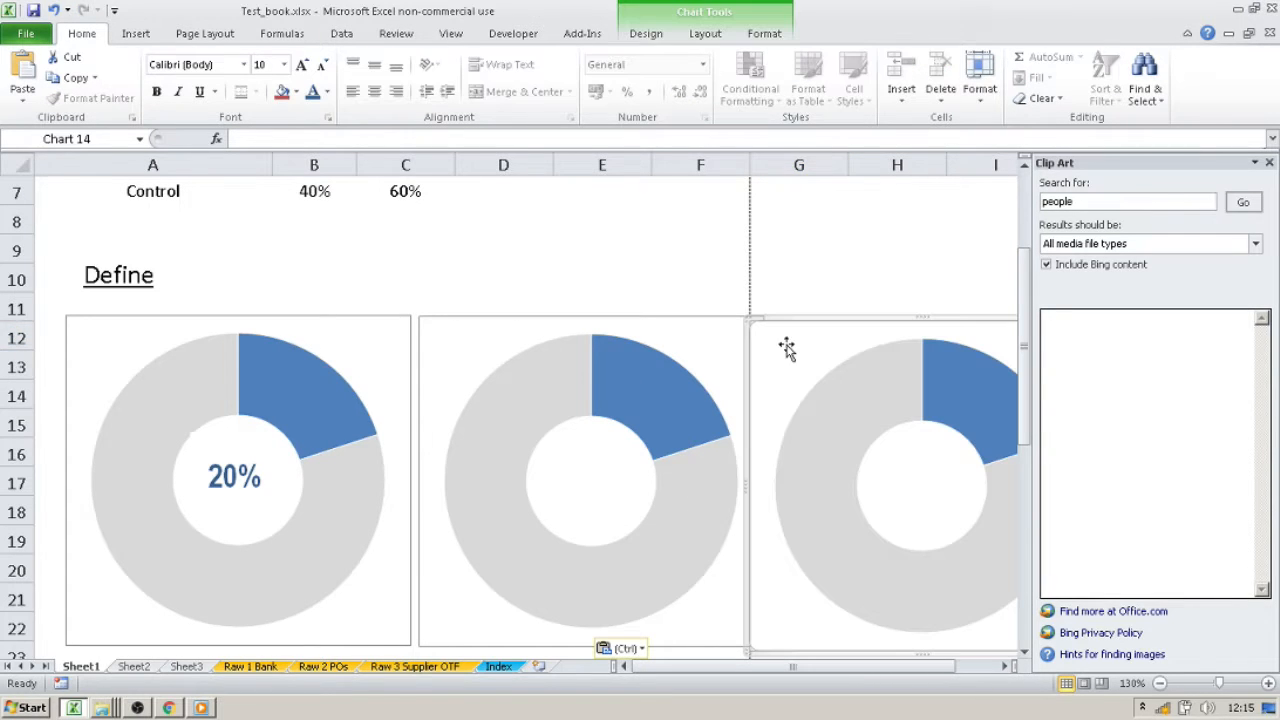
pyautogui.click(709, 246)
# Try to replace the second chart's series reference with the Measure values in B4:C4, and cancel the formula edit
pyautogui.click(551, 451)
pyautogui.doubleClick(500, 422)
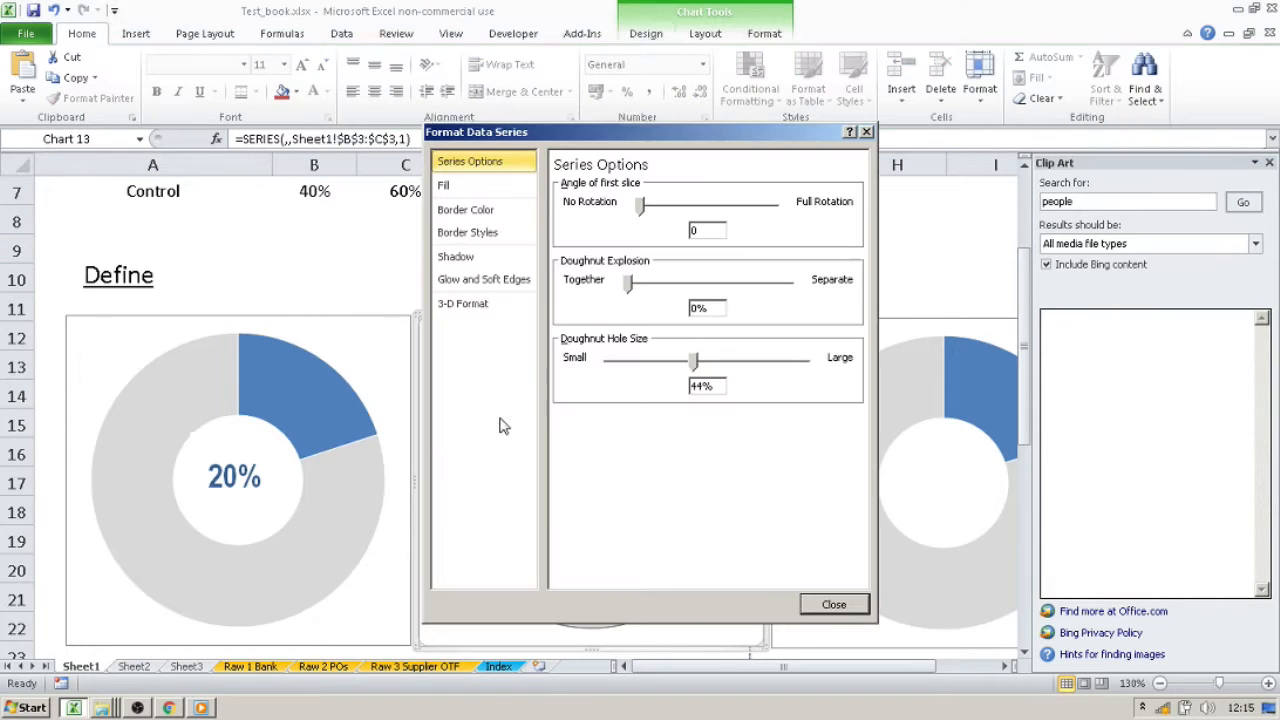
pyautogui.click(849, 604)
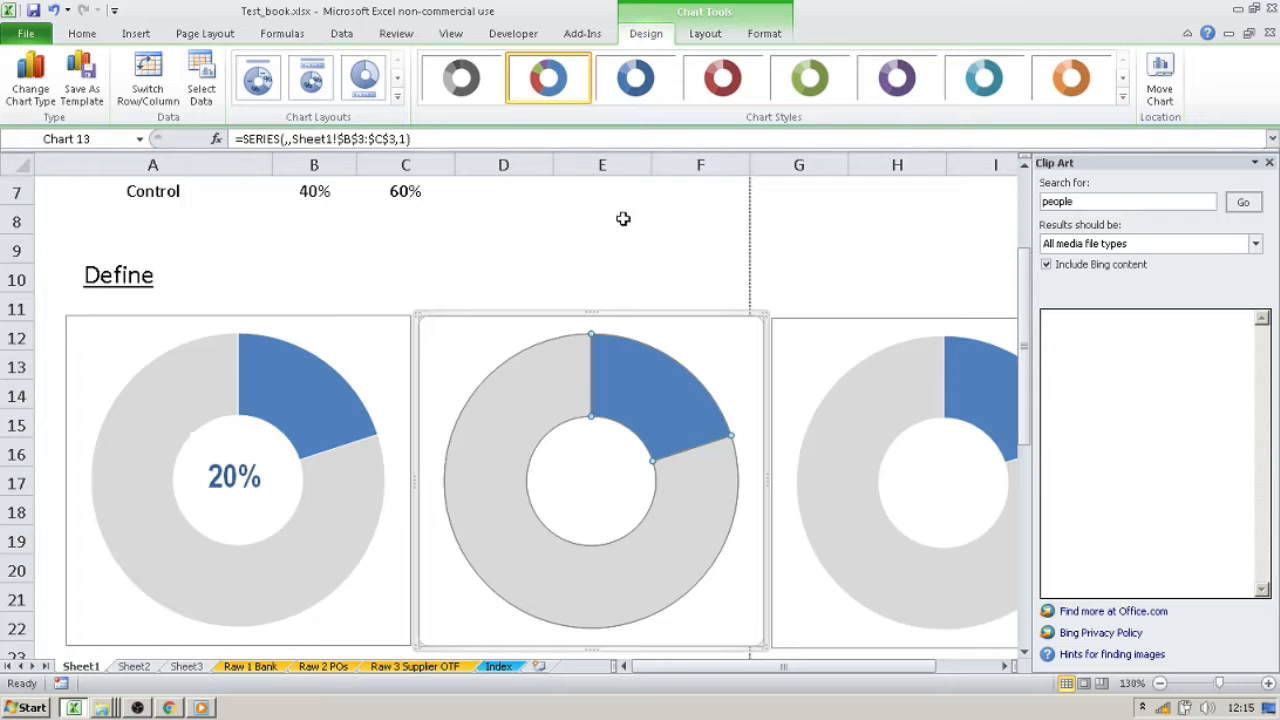
pyautogui.moveTo(1025, 280); pyautogui.dragTo(1025, 175)
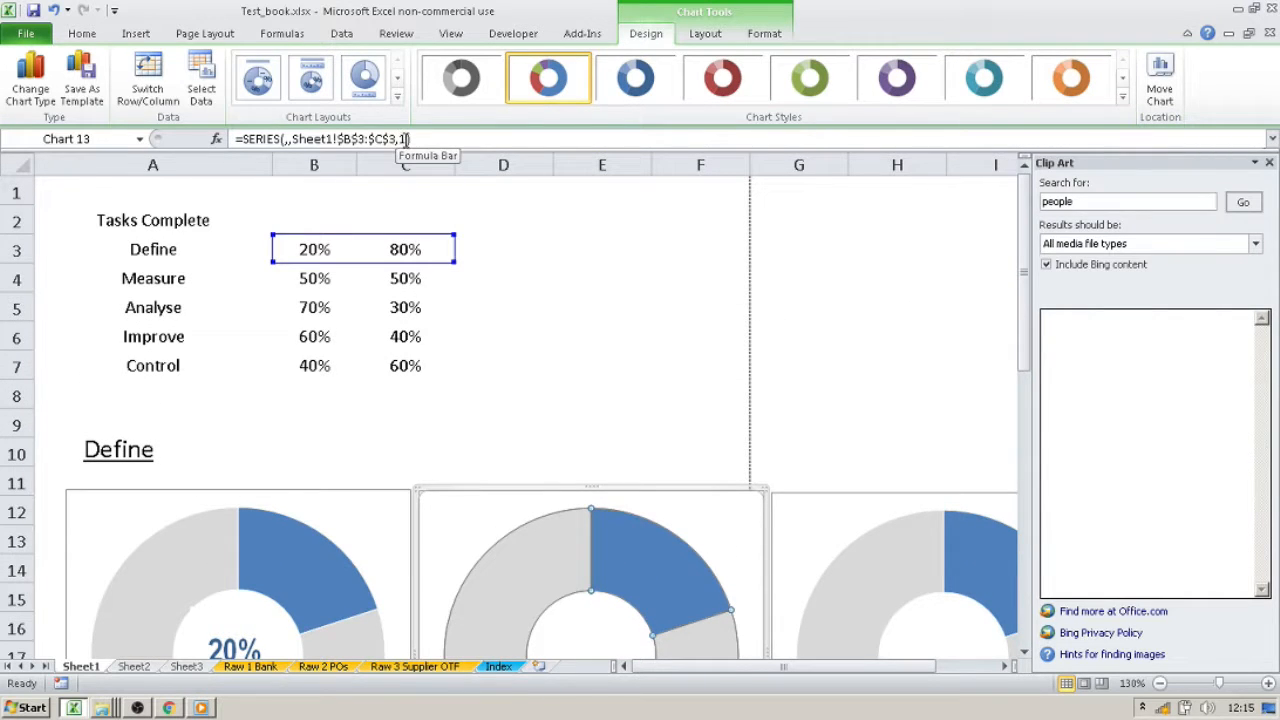
pyautogui.moveTo(405, 140); pyautogui.dragTo(291, 144)
pyautogui.moveTo(309, 274); pyautogui.dragTo(405, 272)
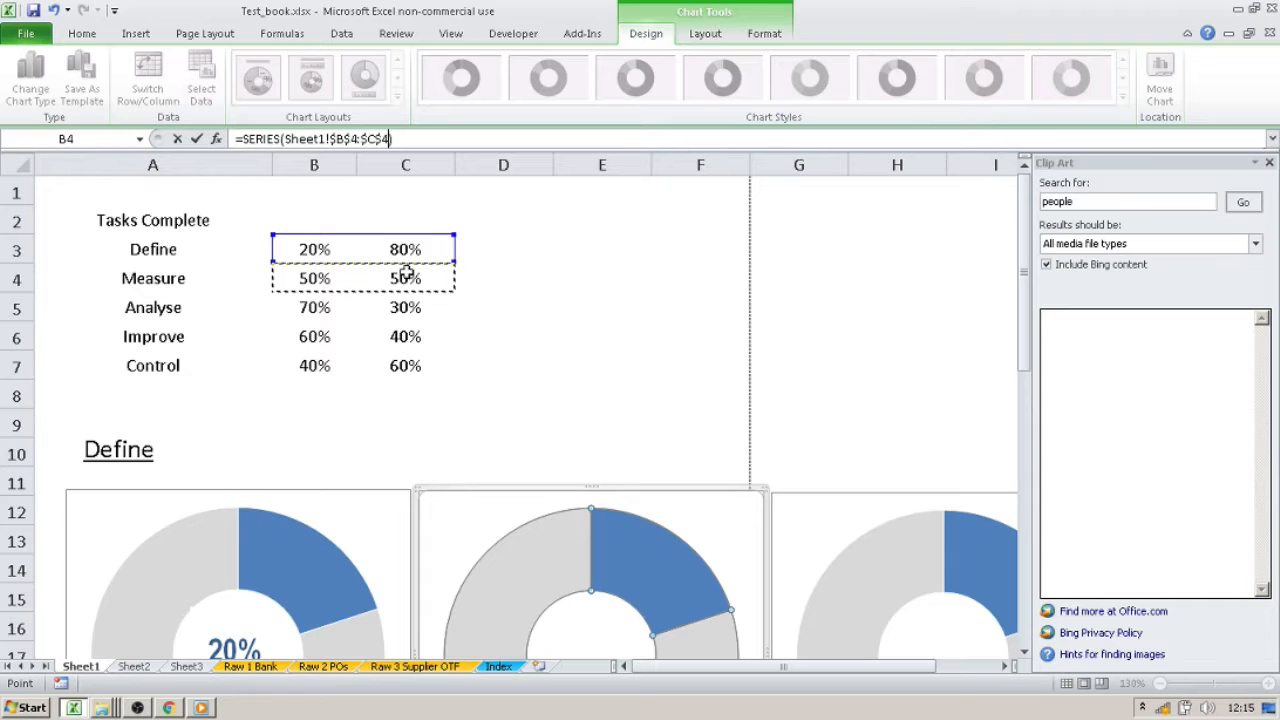
pyautogui.press('Return')
pyautogui.click(641, 404)
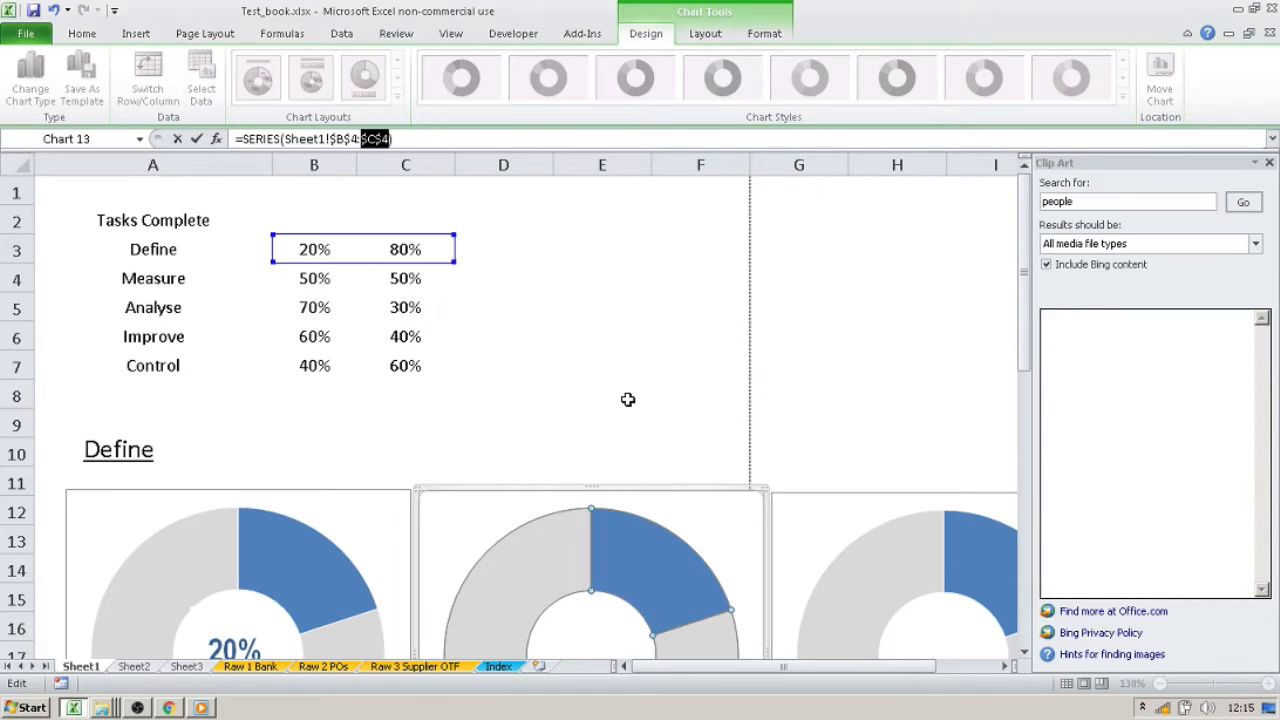
pyautogui.click(395, 138)
pyautogui.keyDown('shift'); pyautogui.click(299, 139); pyautogui.keyUp('shift')
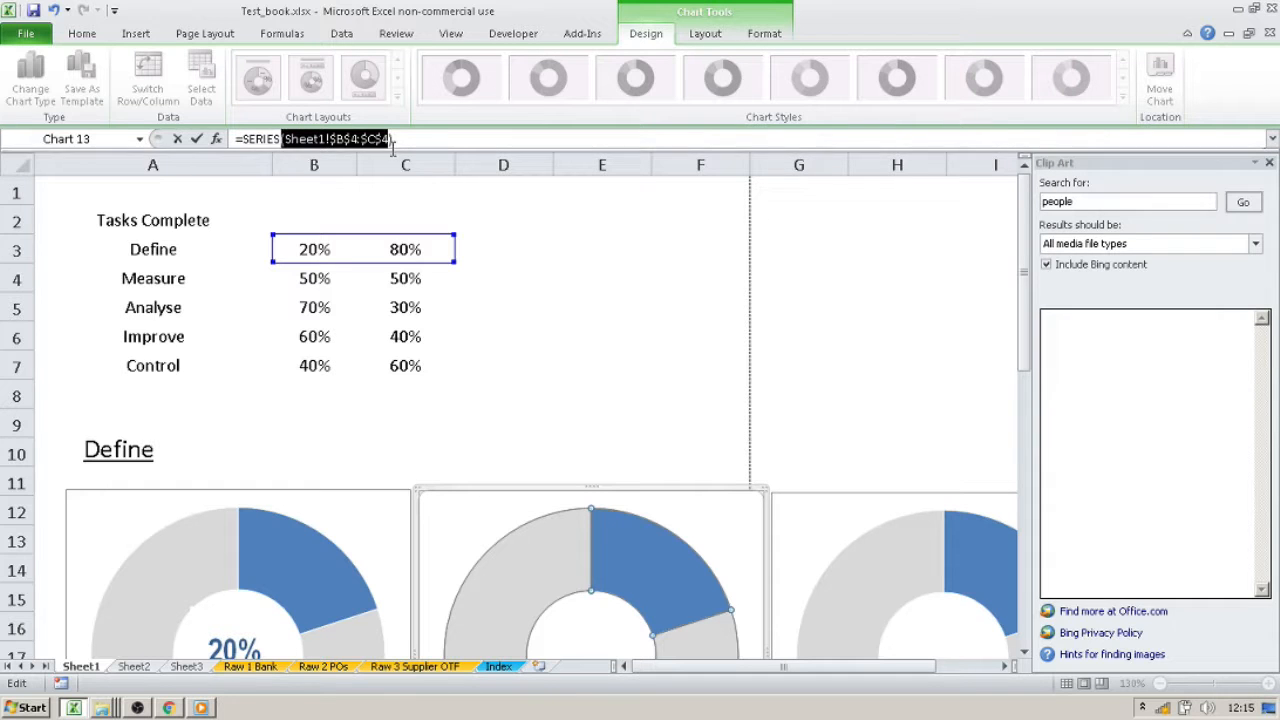
pyautogui.press('Escape')
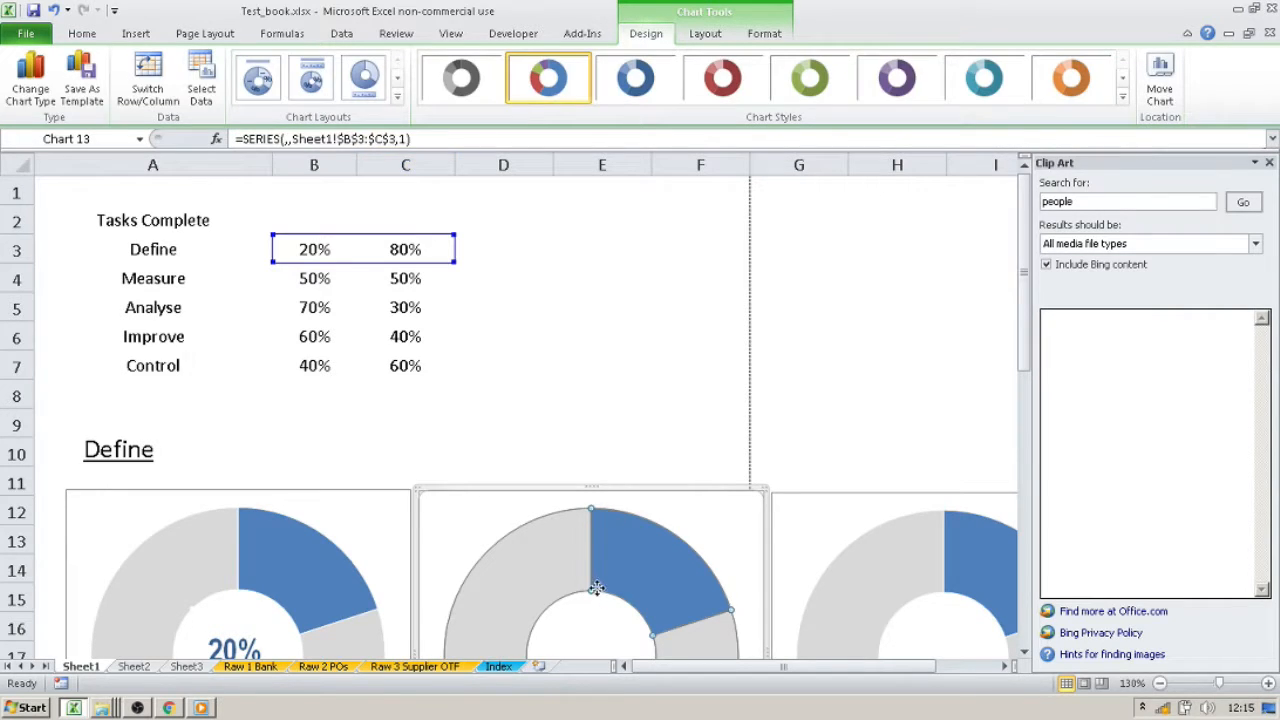
# Edit the second chart's series formula to use the Measure values in Sheet1!$B$4:$C$4
pyautogui.doubleClick(537, 568)
pyautogui.click(830, 604)
pyautogui.click(352, 139)
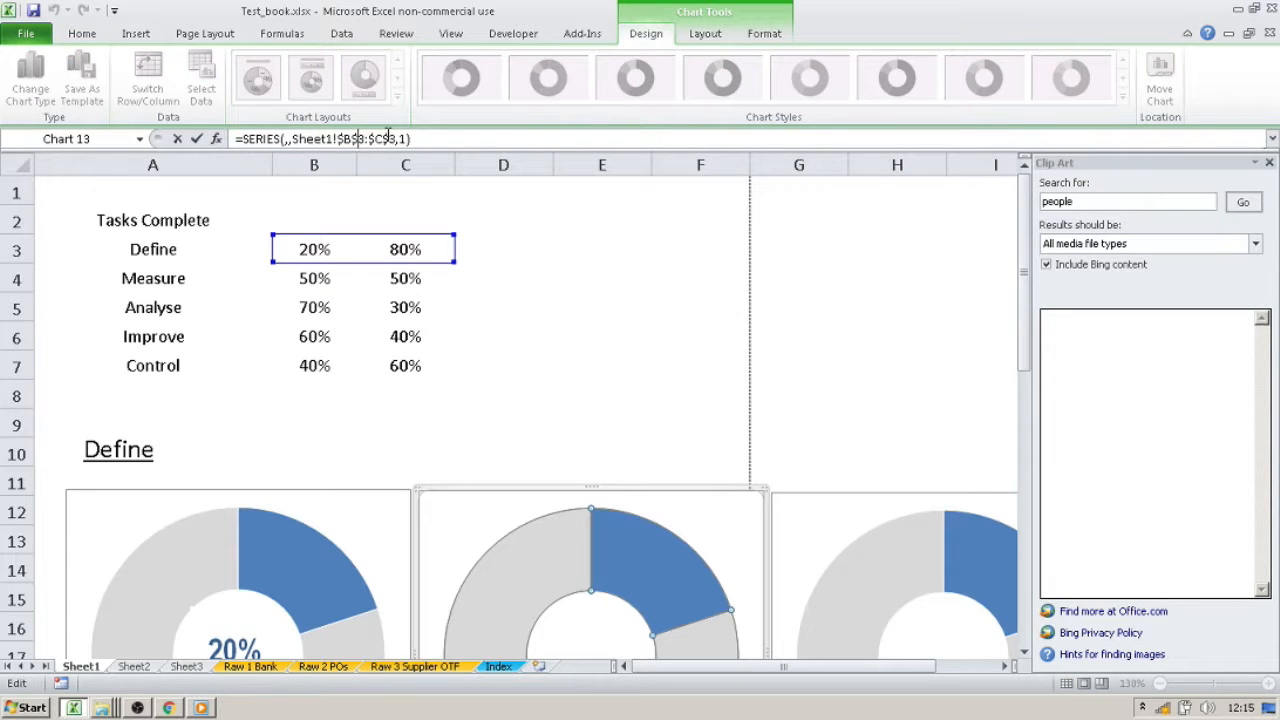
pyautogui.press('Delete')
pyautogui.press('Delete')
pyautogui.write('4')
pyautogui.press('Return')
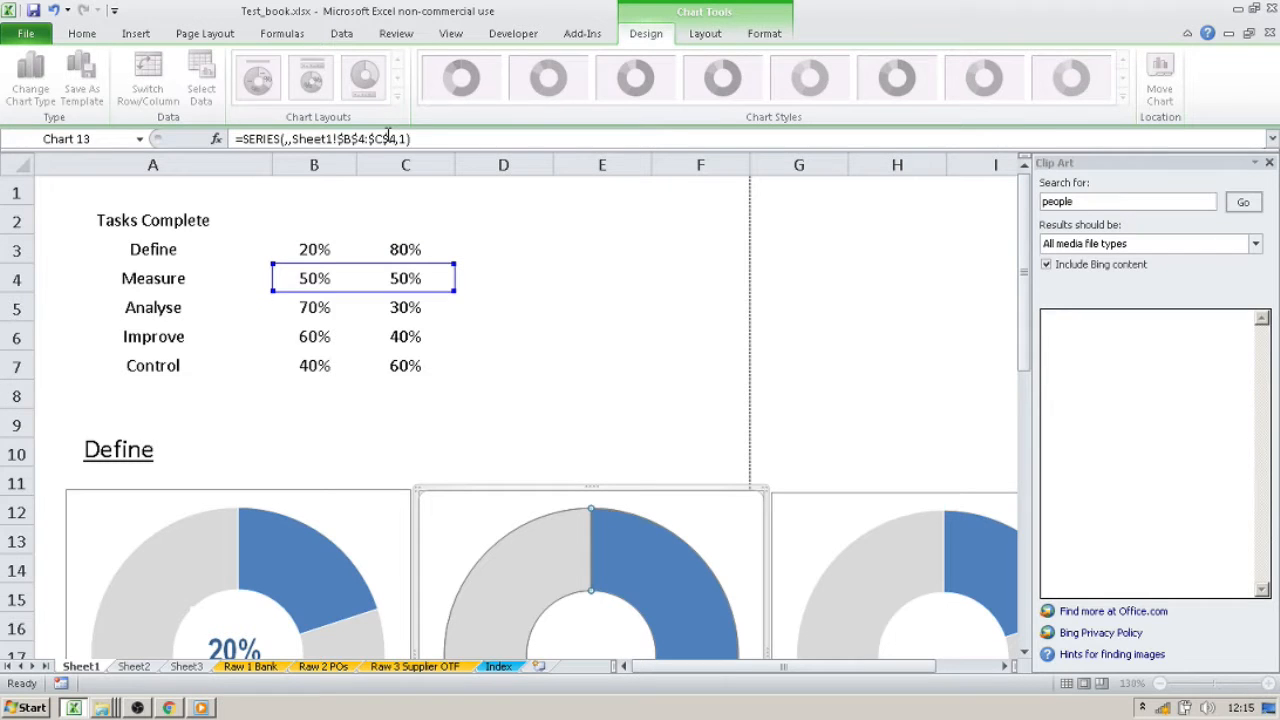
# Copy the Define heading text box and place the copy above the second doughnut chart
pyautogui.scroll(-2, 554, 360)
pyautogui.scroll(1, 554, 375)
pyautogui.scroll(-1, 554, 375)
pyautogui.click(142, 280)
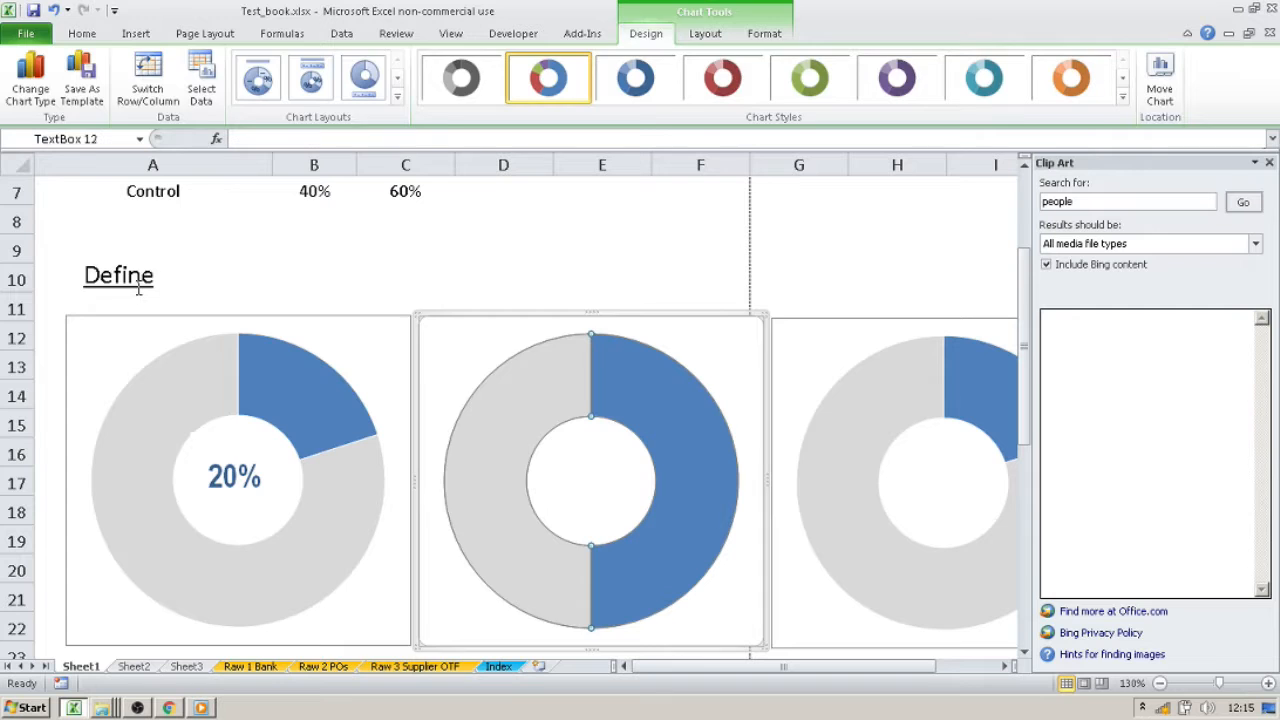
pyautogui.hotkey('ctrl', 'c')
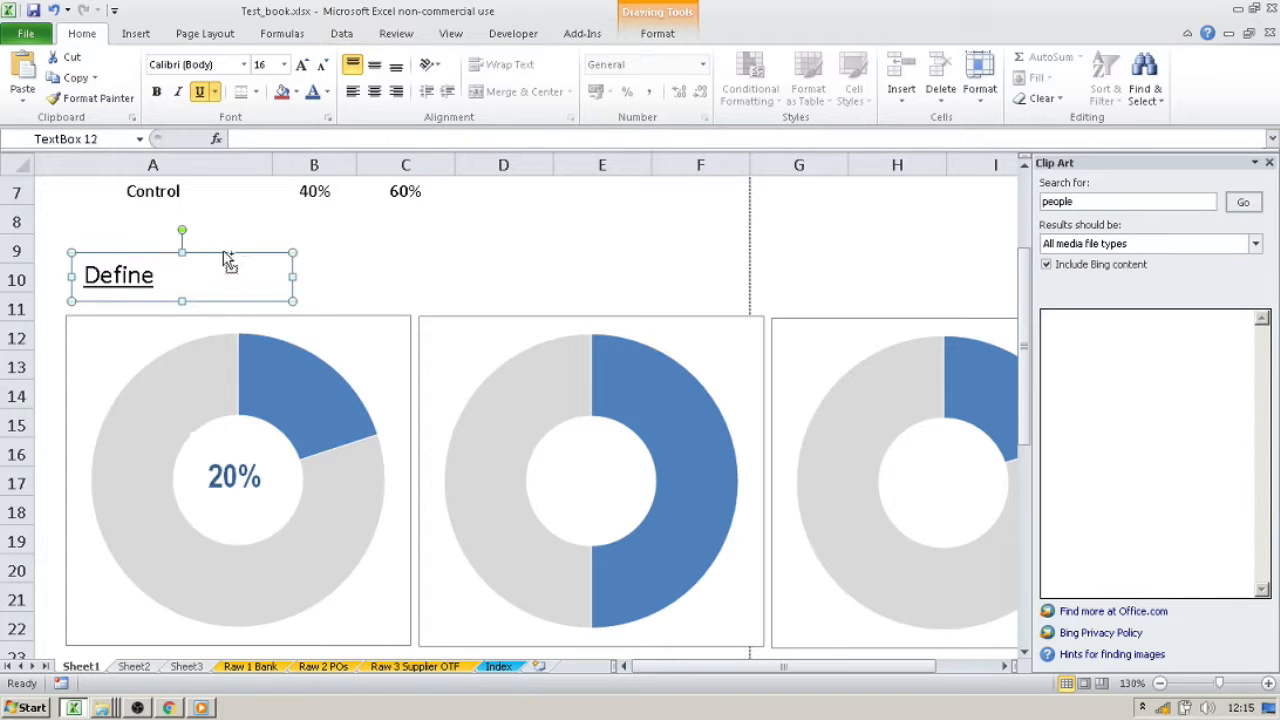
pyautogui.click(500, 275)
pyautogui.hotkey('ctrl', 'v')
pyautogui.moveTo(529, 261)
pyautogui.mouseDown()
pyautogui.moveTo(490, 237)
pyautogui.moveTo(517, 253)
pyautogui.mouseUp()
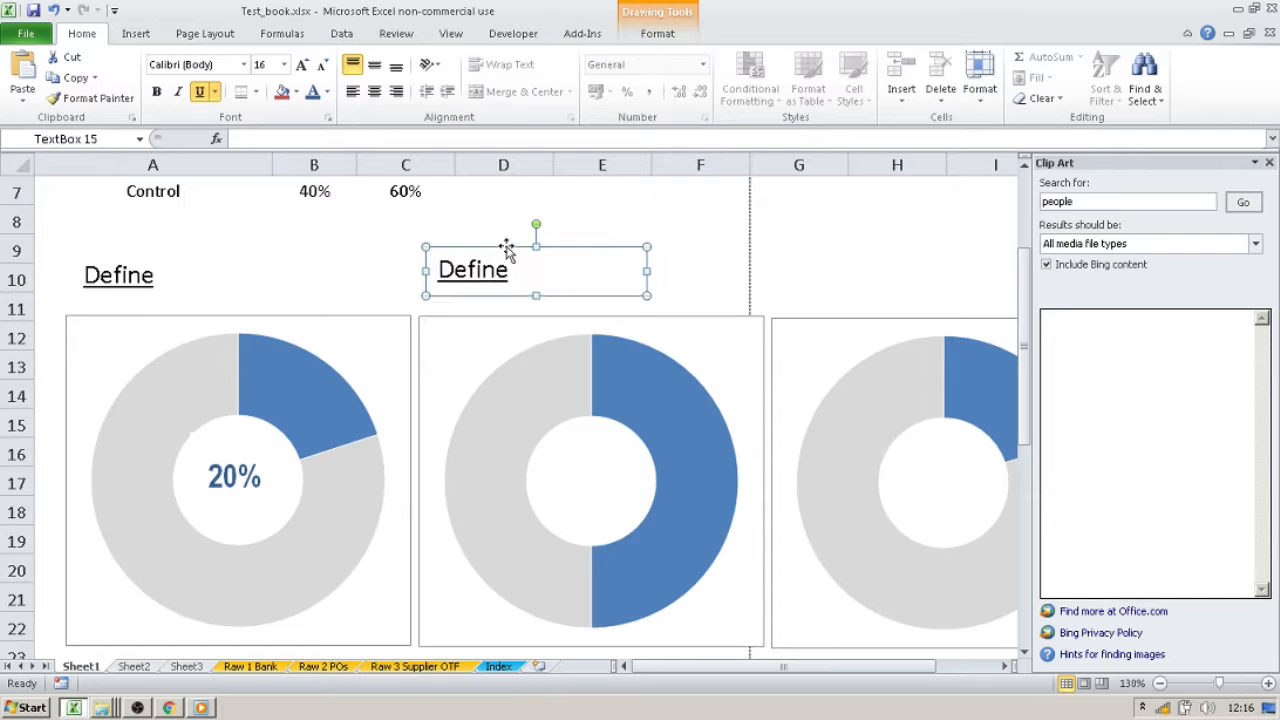
# Change the text of the heading above the second chart to Measure
pyautogui.scroll(2, 567, 286)
pyautogui.moveTo(523, 436); pyautogui.dragTo(289, 414)
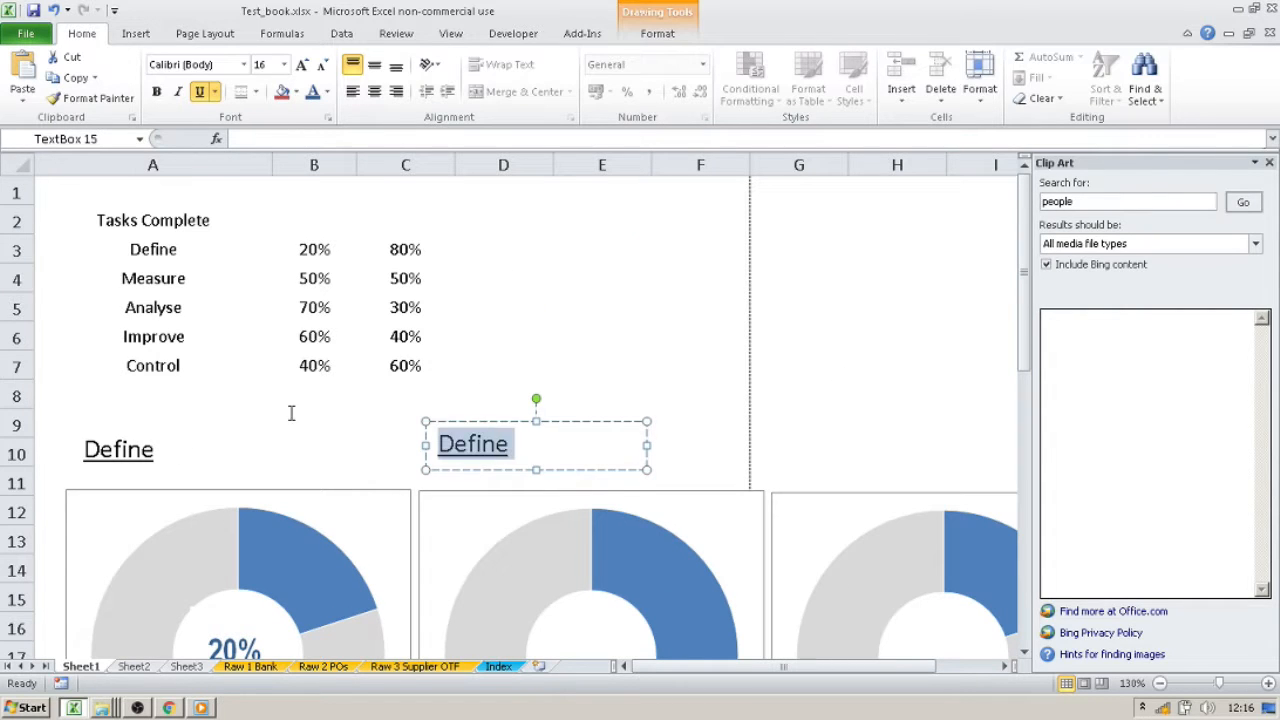
pyautogui.write('Me')
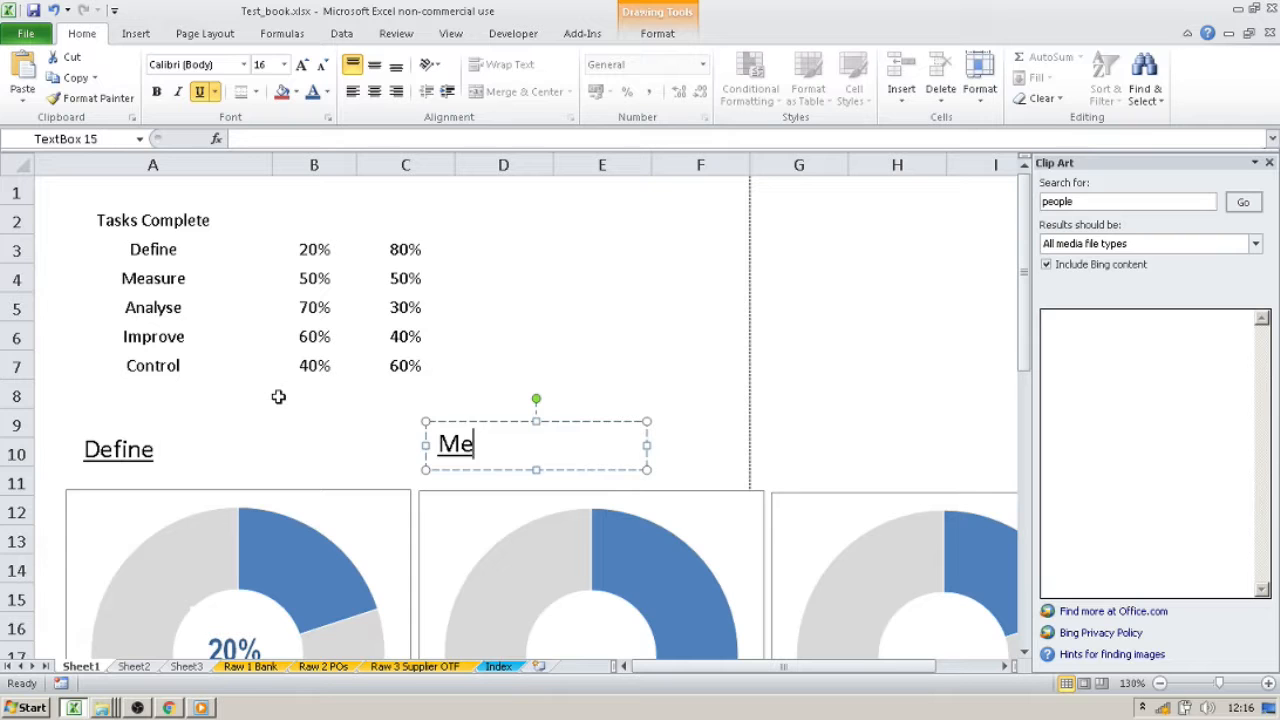
pyautogui.write('asure')
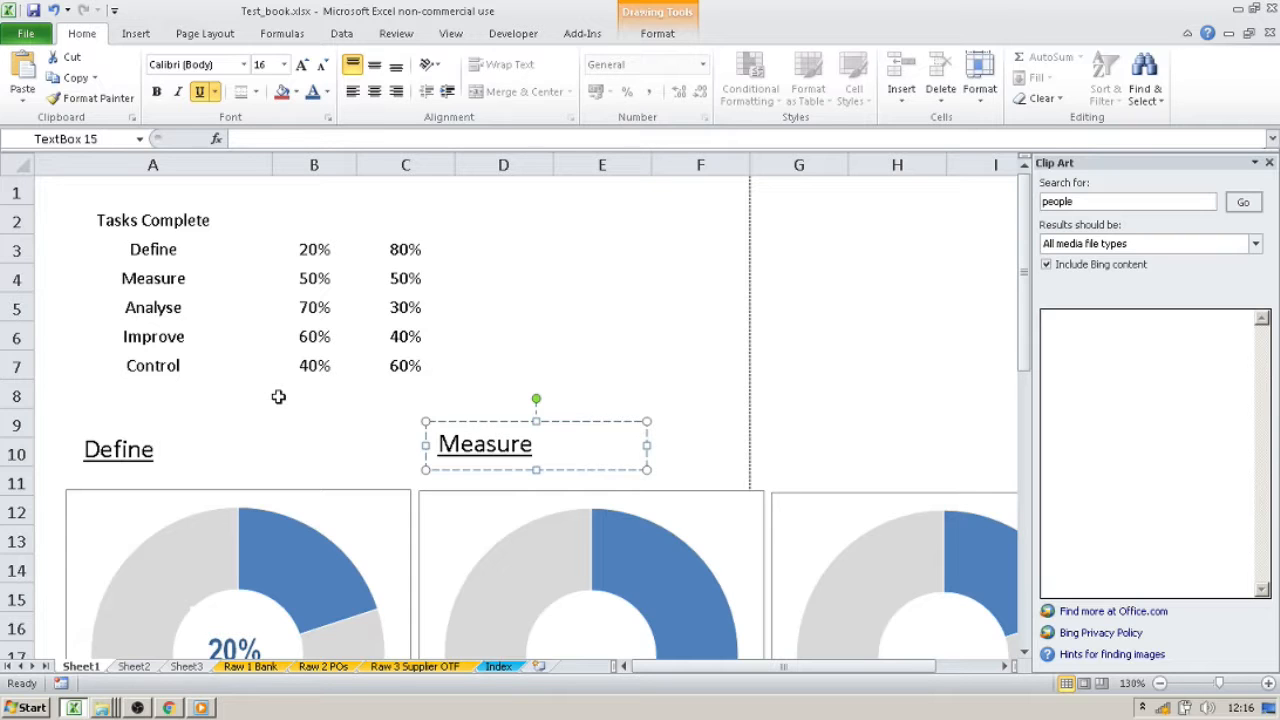
pyautogui.click(589, 360)
# Give the Measure chart's completed slice a solid fill in the standard orange colour
pyautogui.scroll(-3, 589, 362)
pyautogui.scroll(1, 600, 375)
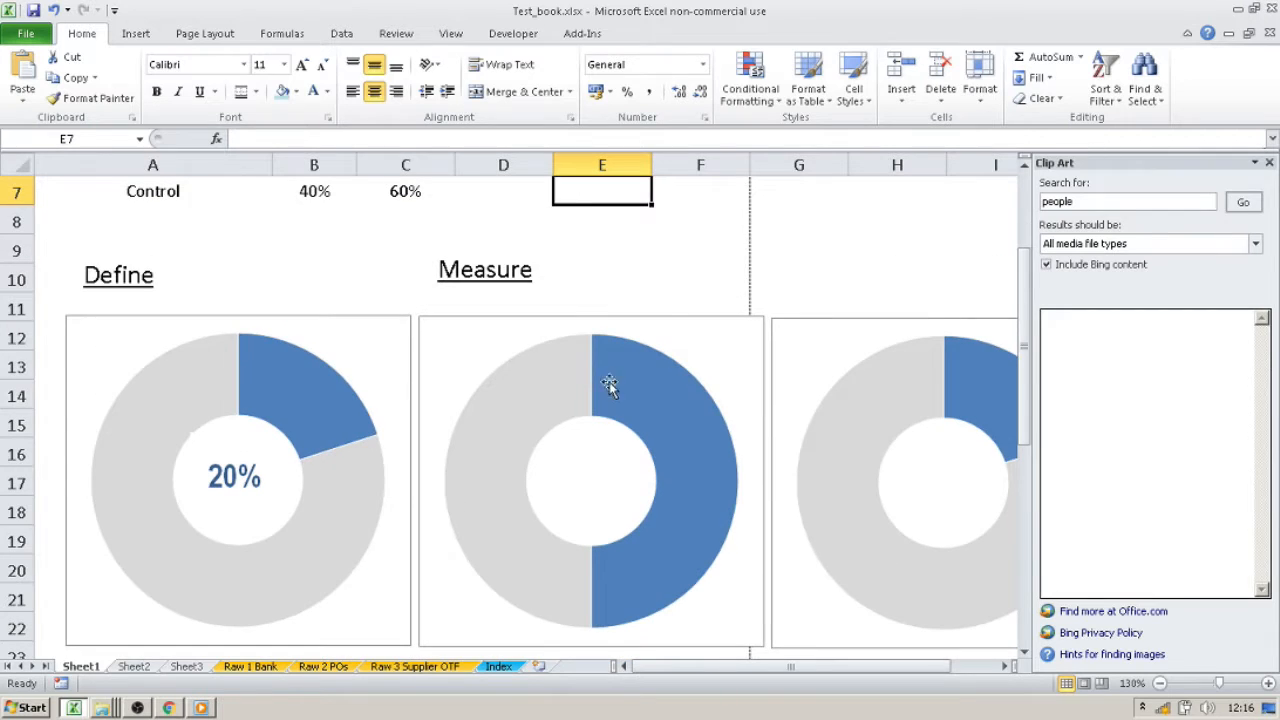
pyautogui.click(609, 385)
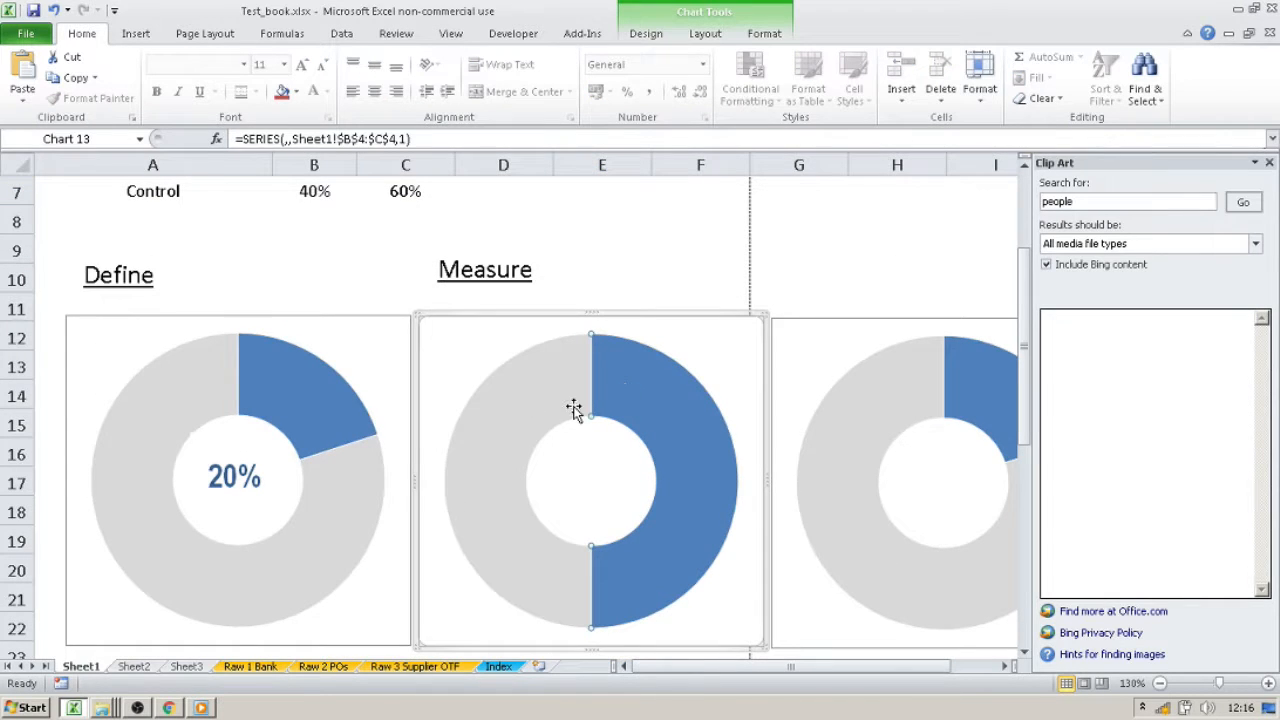
pyautogui.click(603, 240)
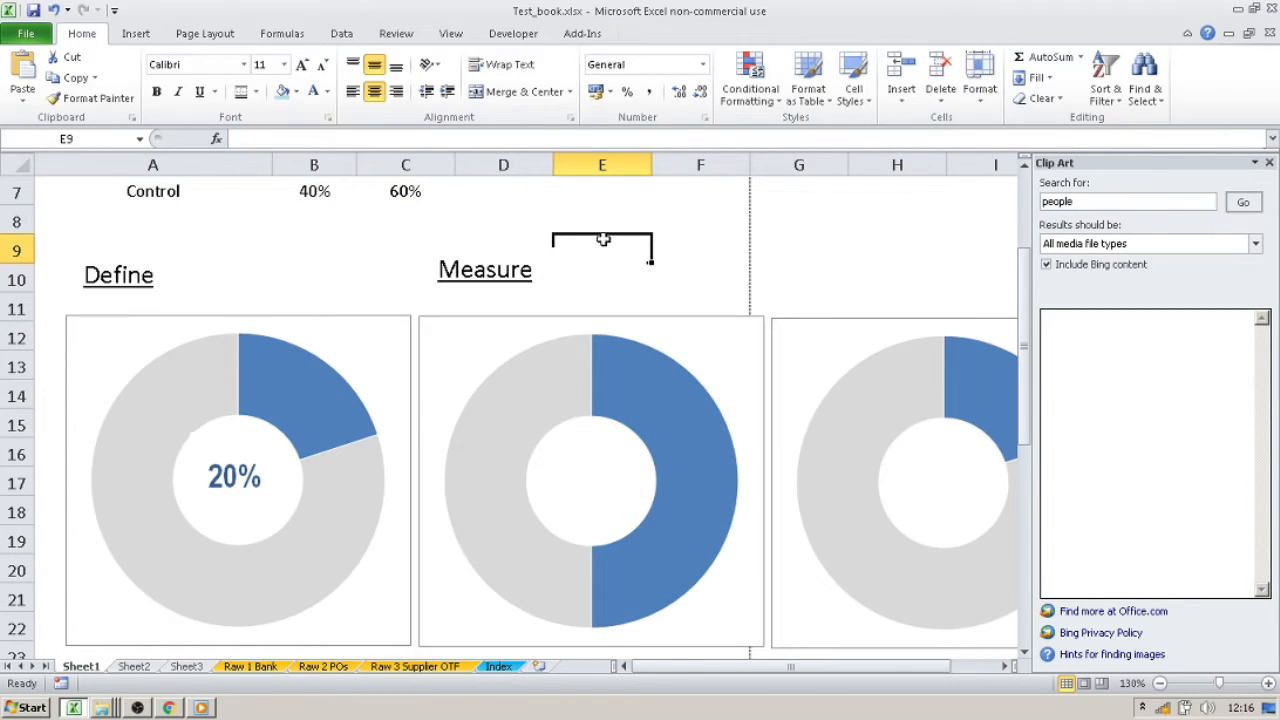
pyautogui.click(663, 434)
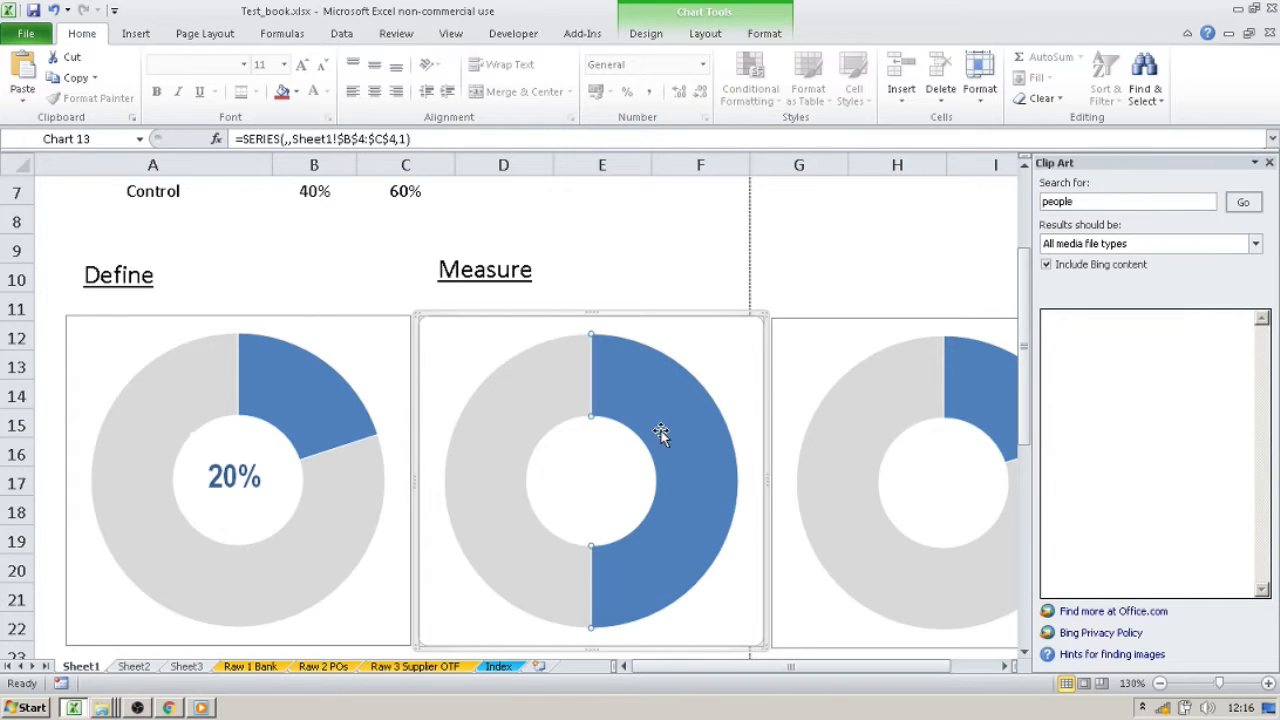
pyautogui.rightClick(661, 432)
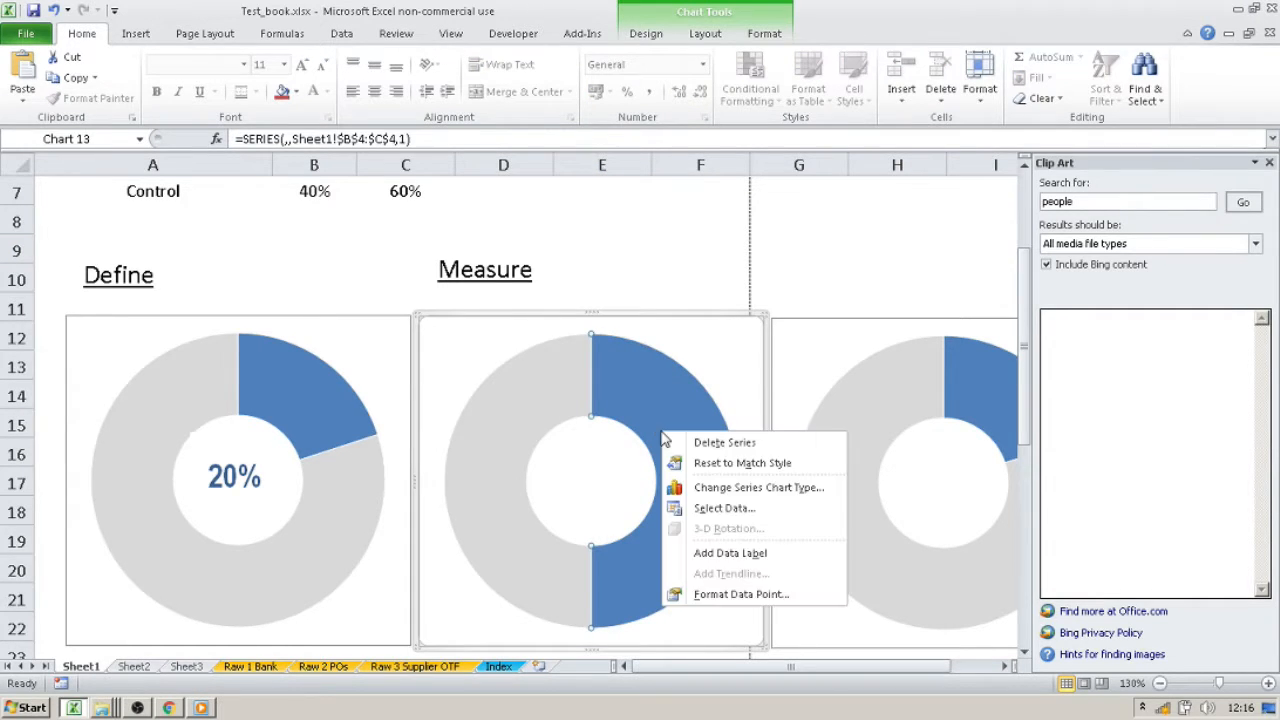
pyautogui.click(740, 594)
pyautogui.click(462, 185)
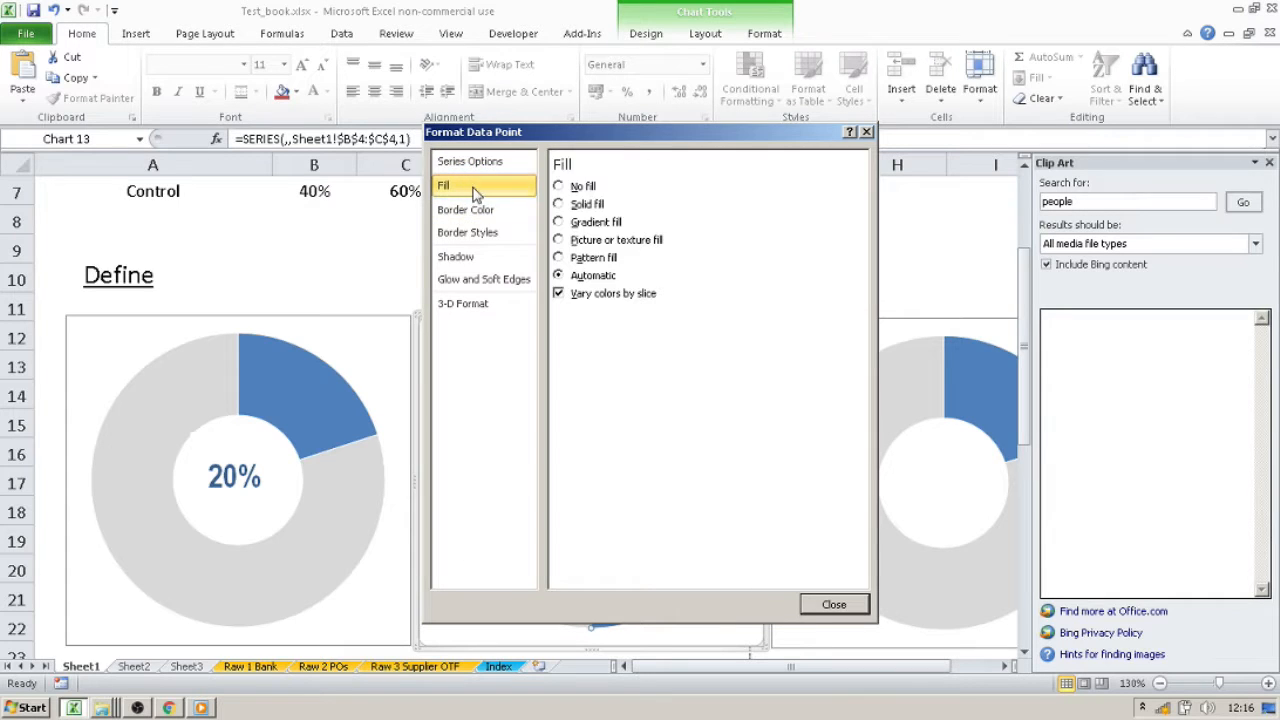
pyautogui.click(590, 204)
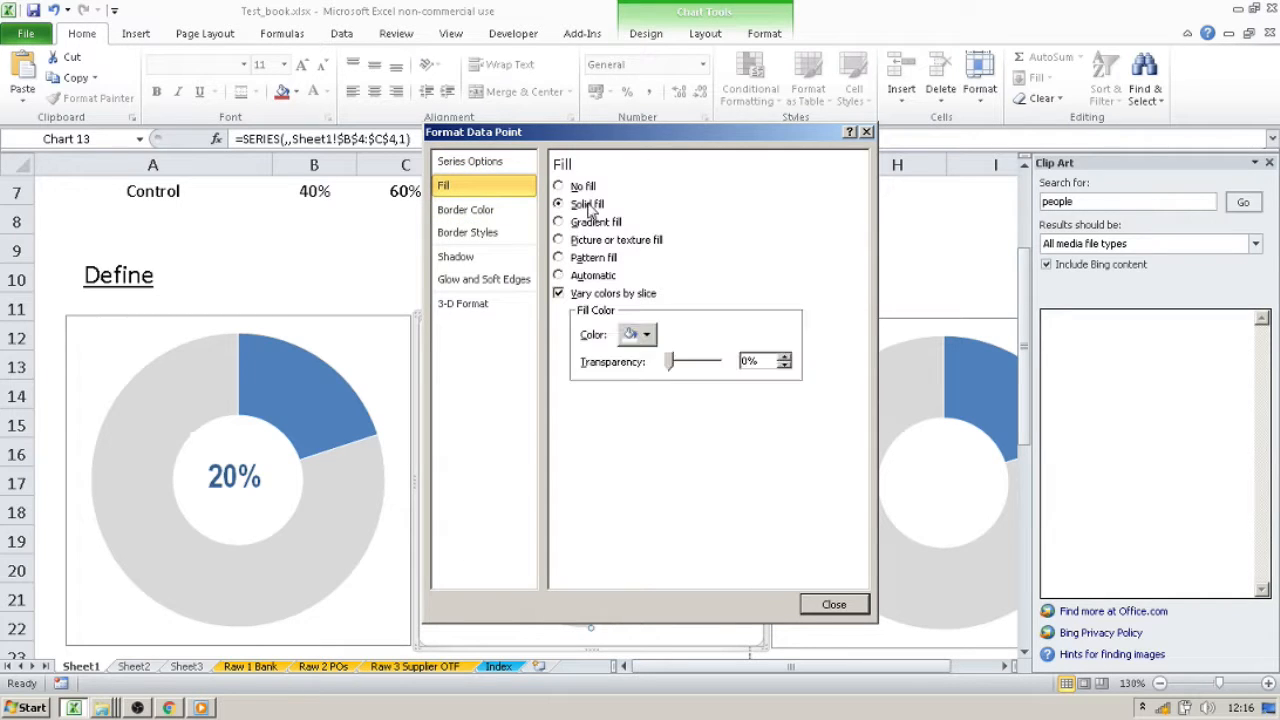
pyautogui.click(647, 336)
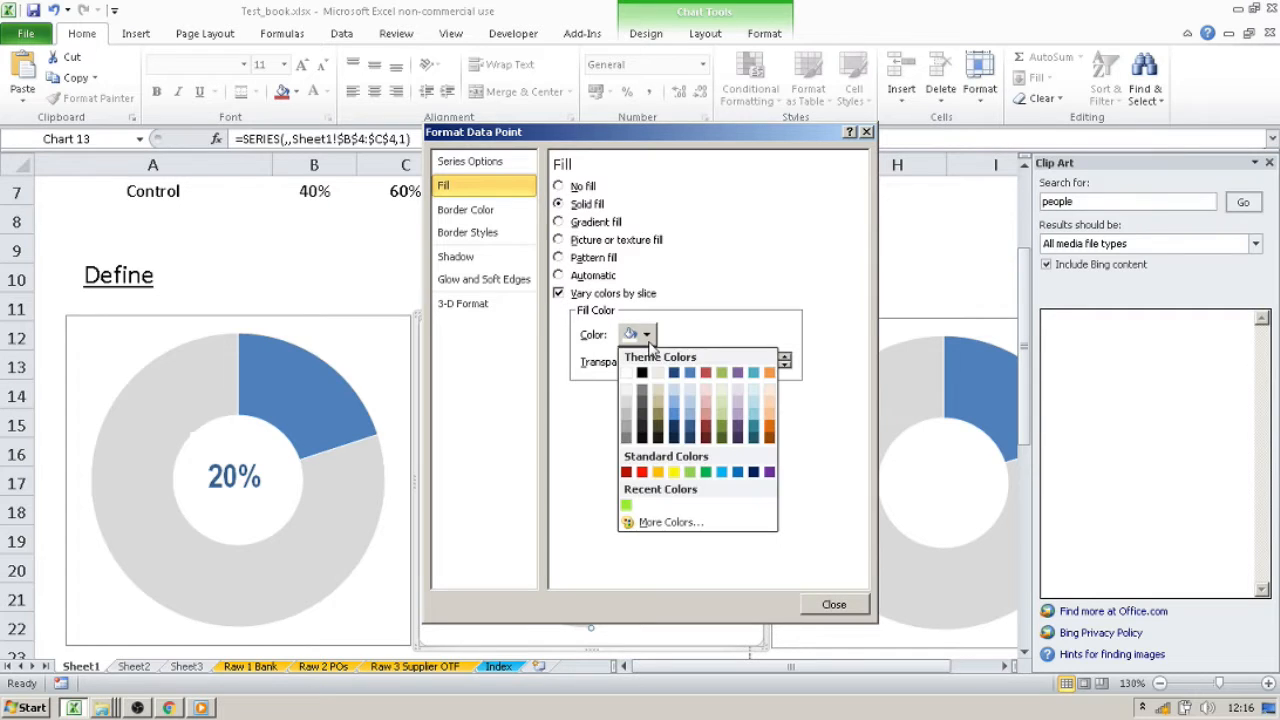
pyautogui.click(658, 472)
pyautogui.moveTo(657, 139); pyautogui.dragTo(915, 130)
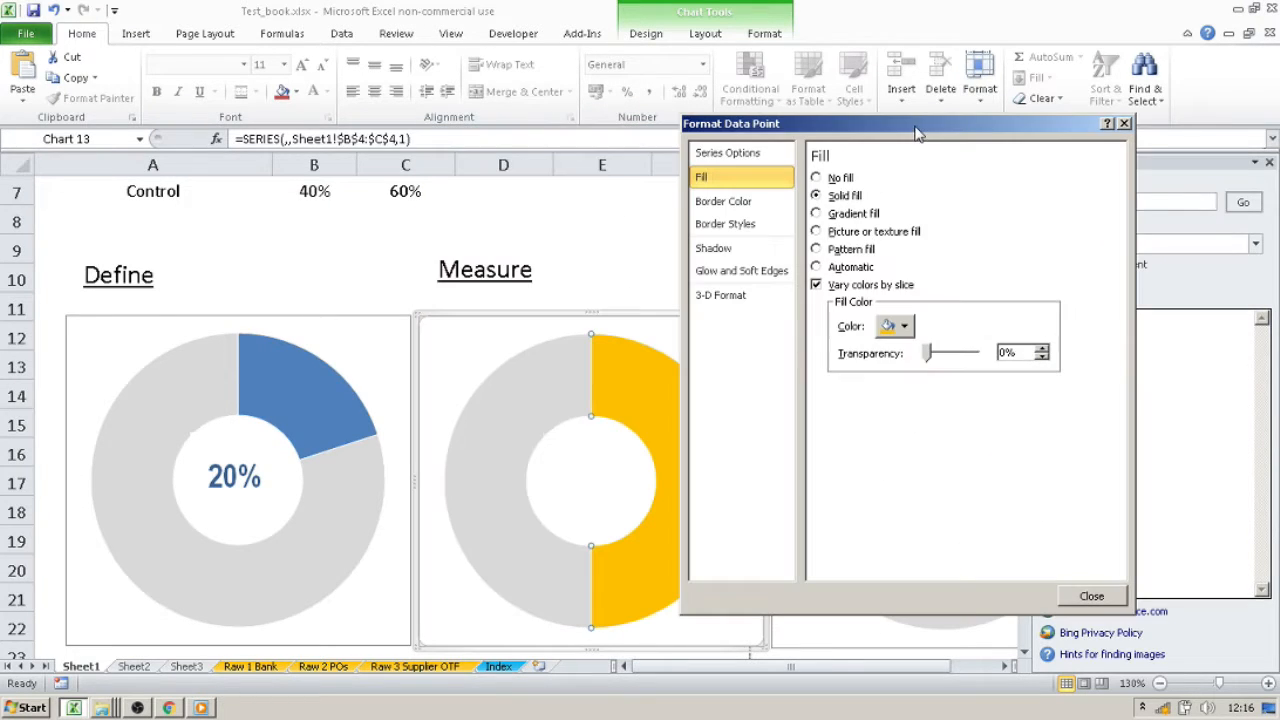
pyautogui.click(1090, 596)
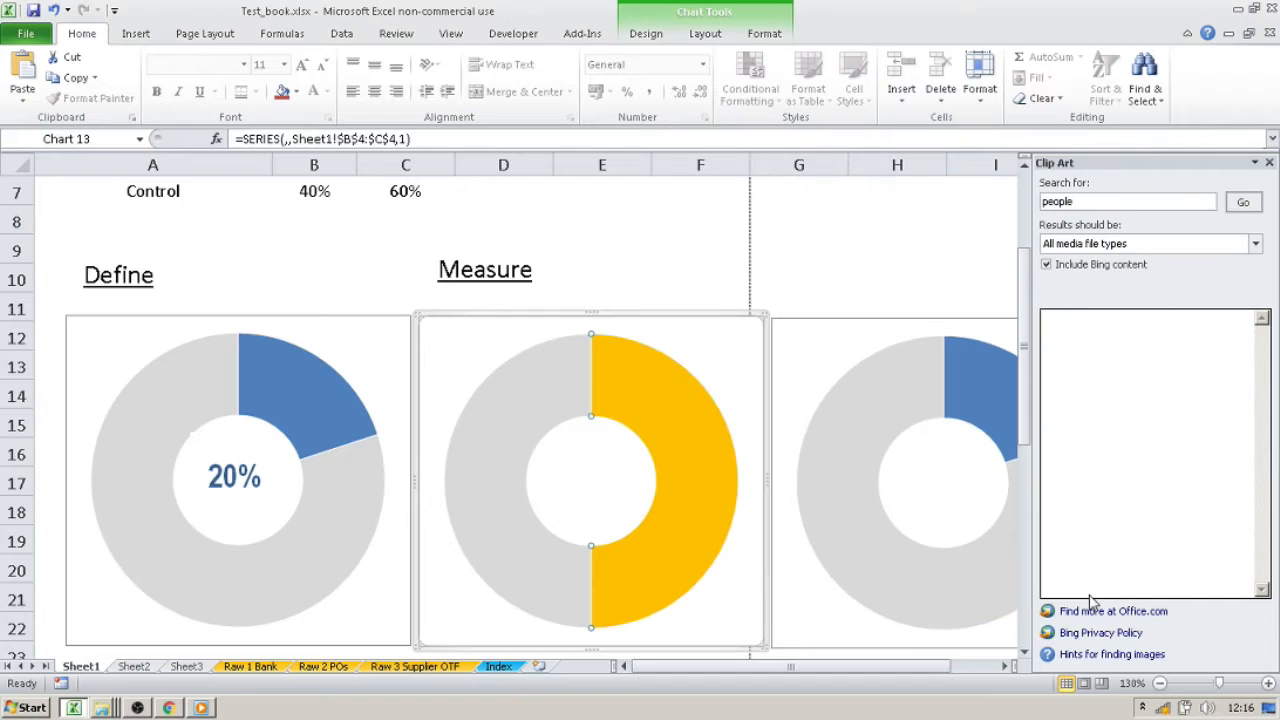
# Copy the percentage text box from the Define chart and place the copy in the hole of the Measure doughnut
pyautogui.click(265, 440)
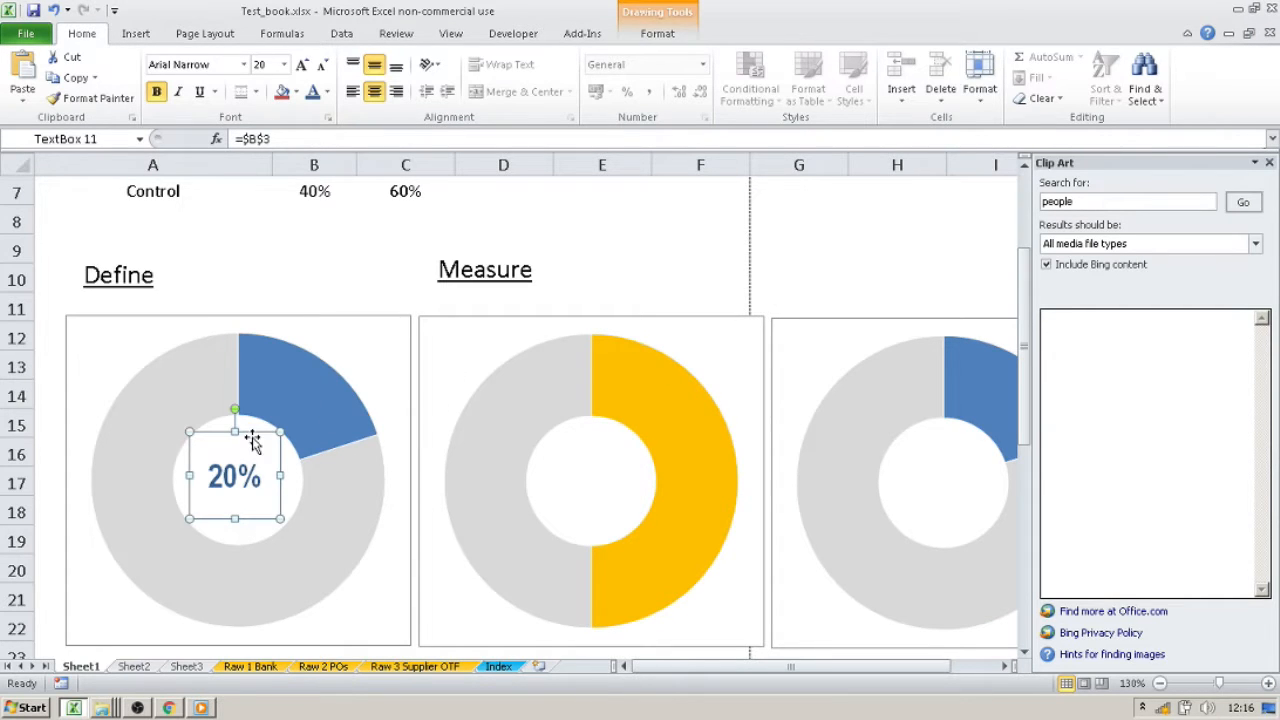
pyautogui.click(605, 248)
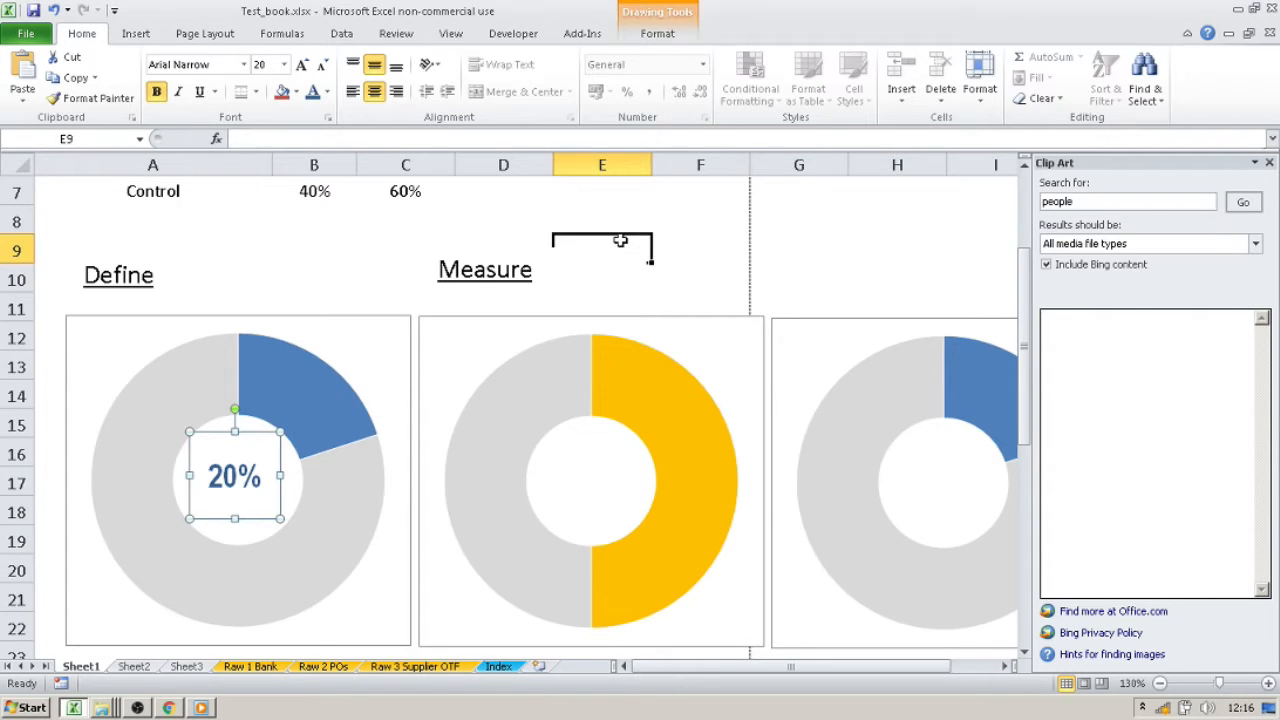
pyautogui.click(621, 455)
pyautogui.hotkey('ctrl', 'v')
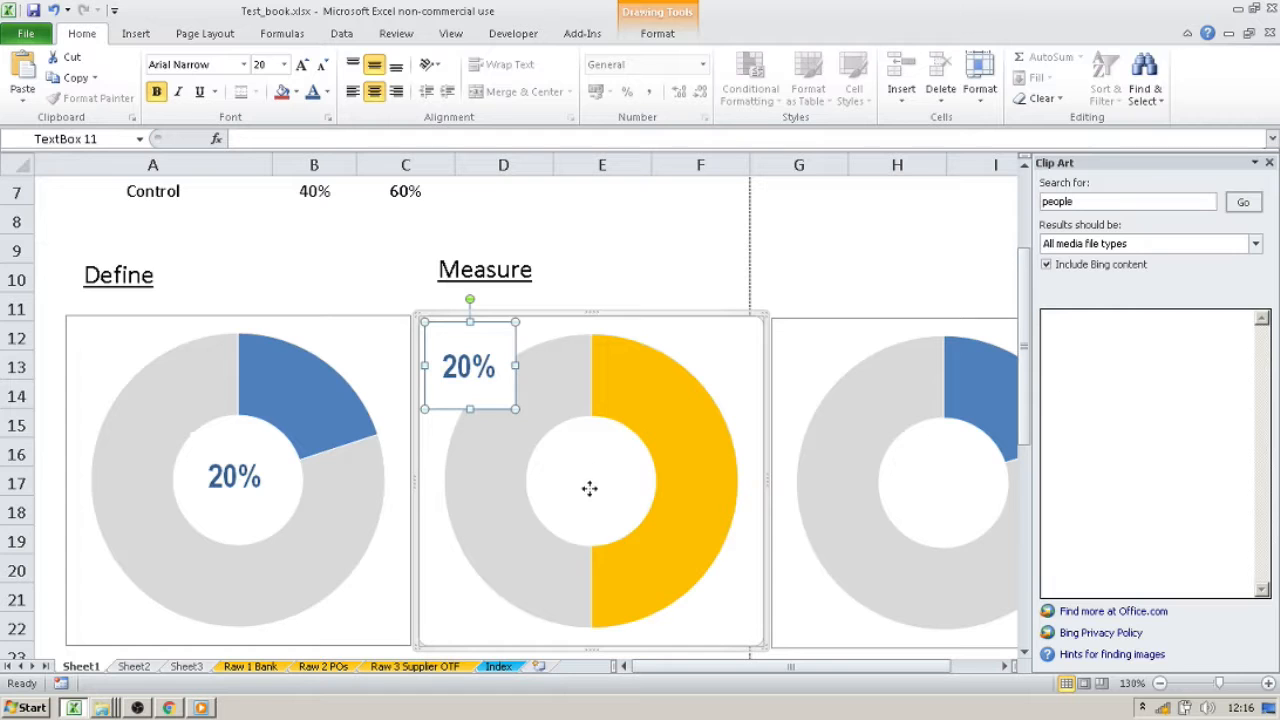
pyautogui.moveTo(606, 522); pyautogui.dragTo(606, 522)
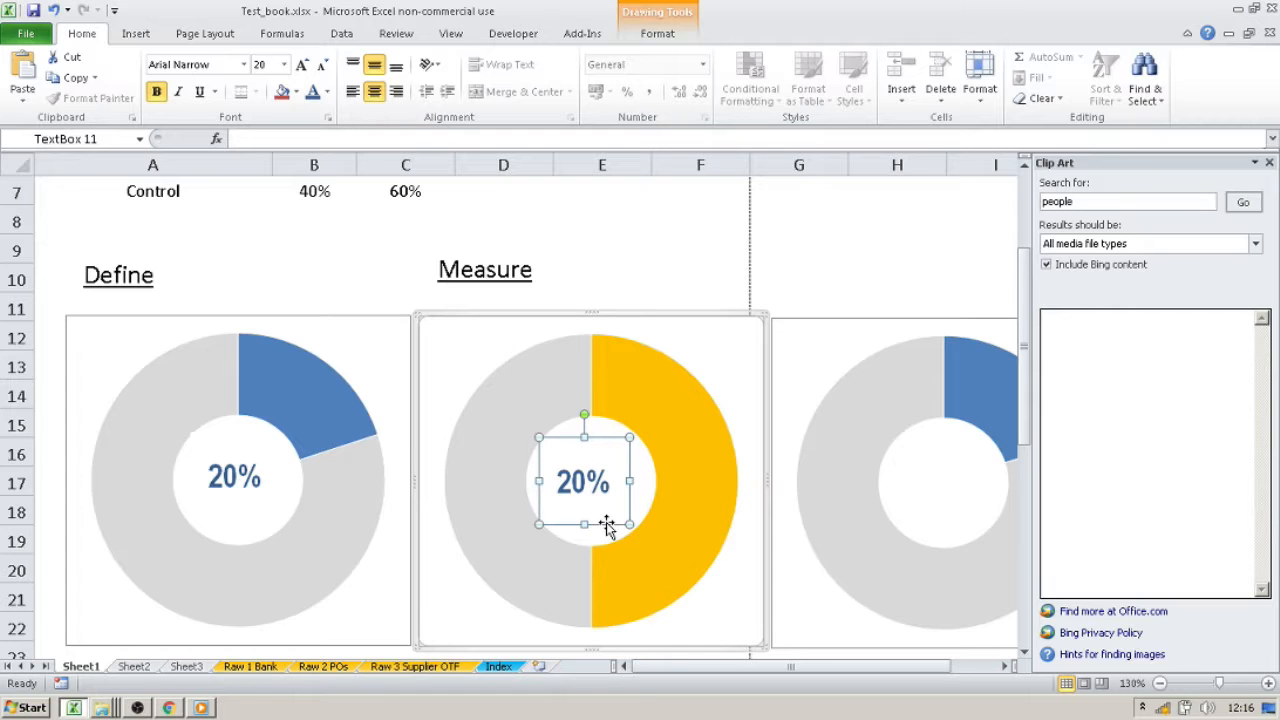
# Centre the copied percentage box in the Measure doughnut and set its font colour to the standard orange
pyautogui.click(602, 508)
pyautogui.doubleClick(567, 479)
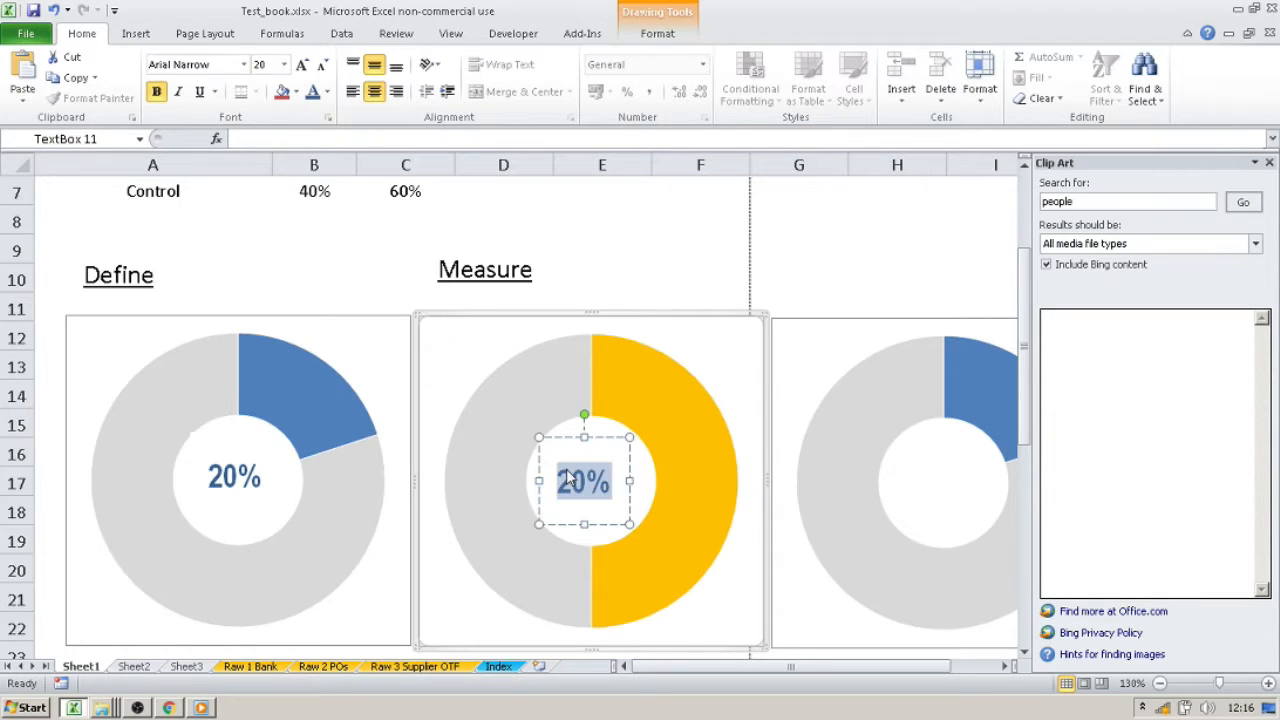
pyautogui.click(628, 458)
pyautogui.click(630, 458)
pyautogui.click(588, 482)
pyautogui.click(631, 470)
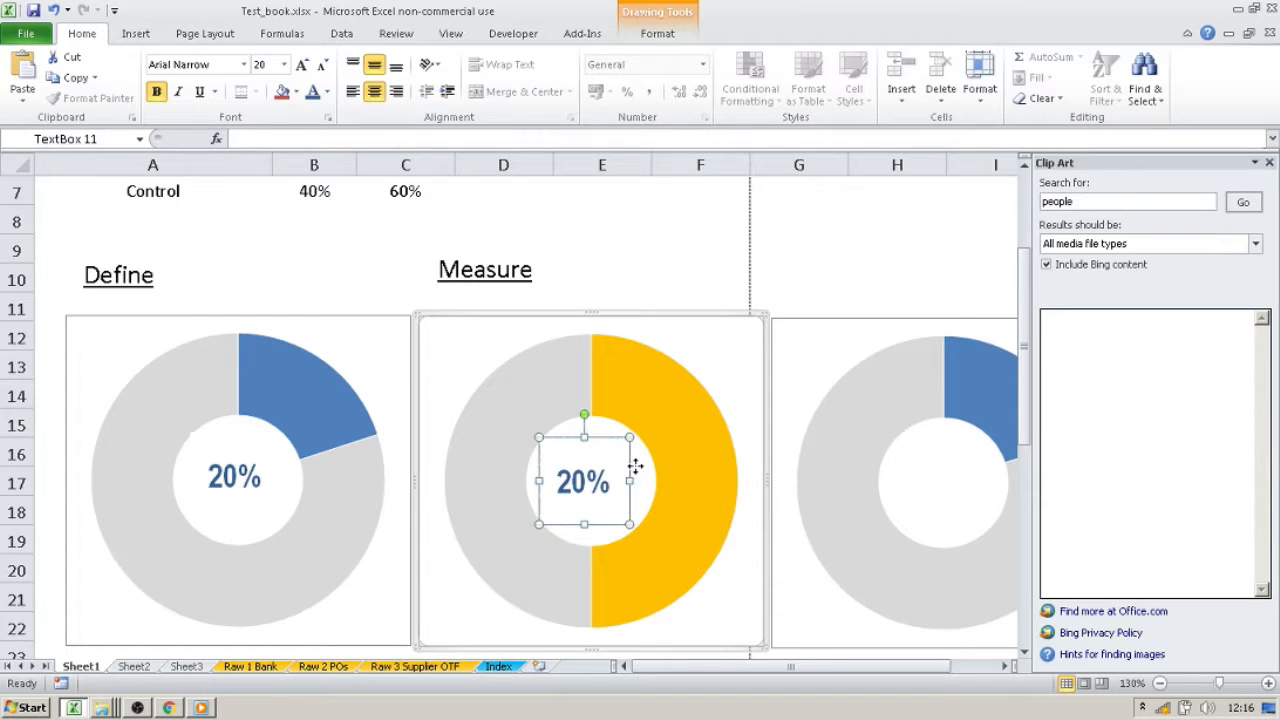
pyautogui.moveTo(635, 466); pyautogui.dragTo(640, 465)
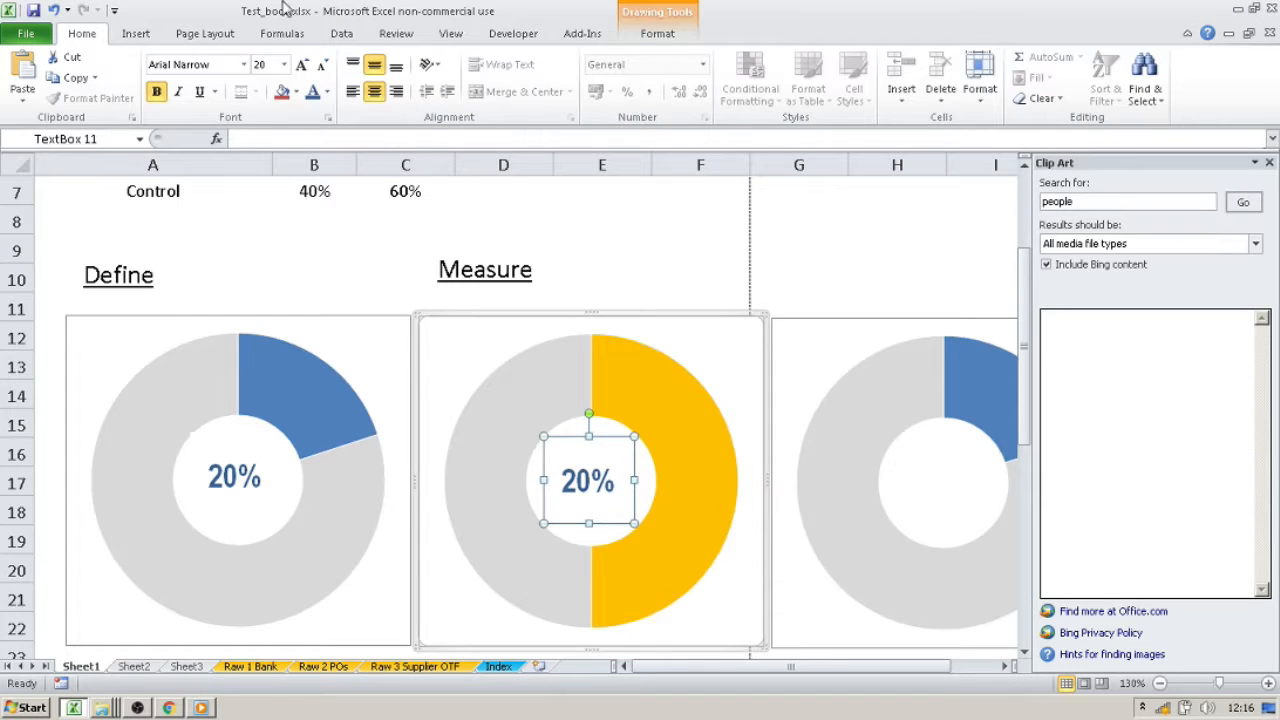
pyautogui.click(325, 92)
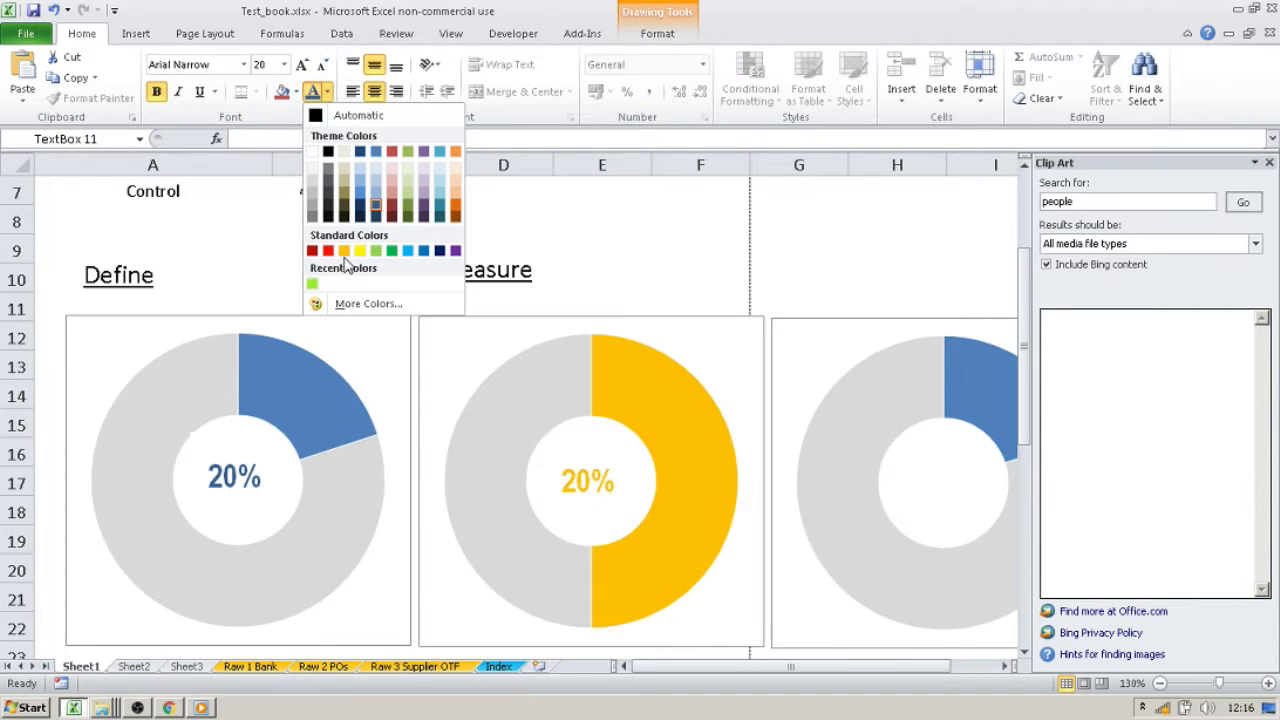
pyautogui.click(344, 255)
# Copy the Measure heading to above the third doughnut chart and select the copy's text
pyautogui.click(598, 272)
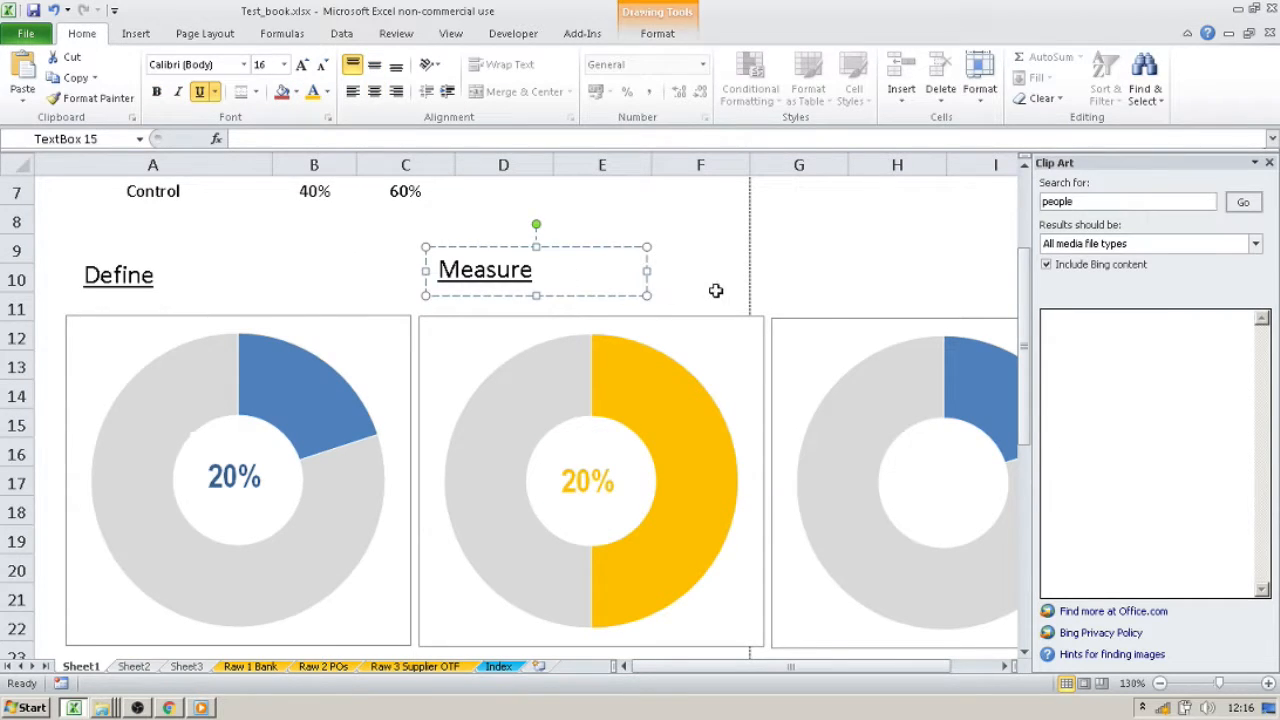
pyautogui.scroll(2, 688, 274)
pyautogui.scroll(-2, 688, 274)
pyautogui.scroll(1, 660, 290)
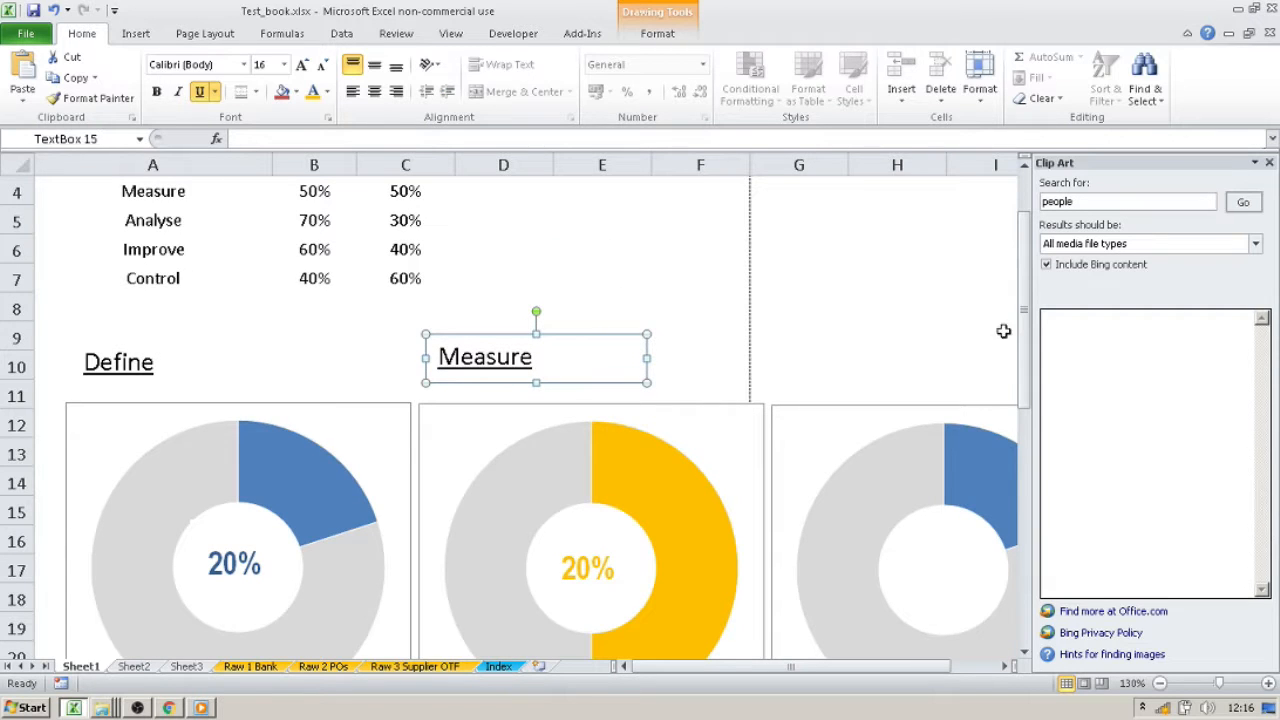
pyautogui.click(912, 356)
pyautogui.click(840, 343)
pyautogui.hotkey('ctrl', 'v')
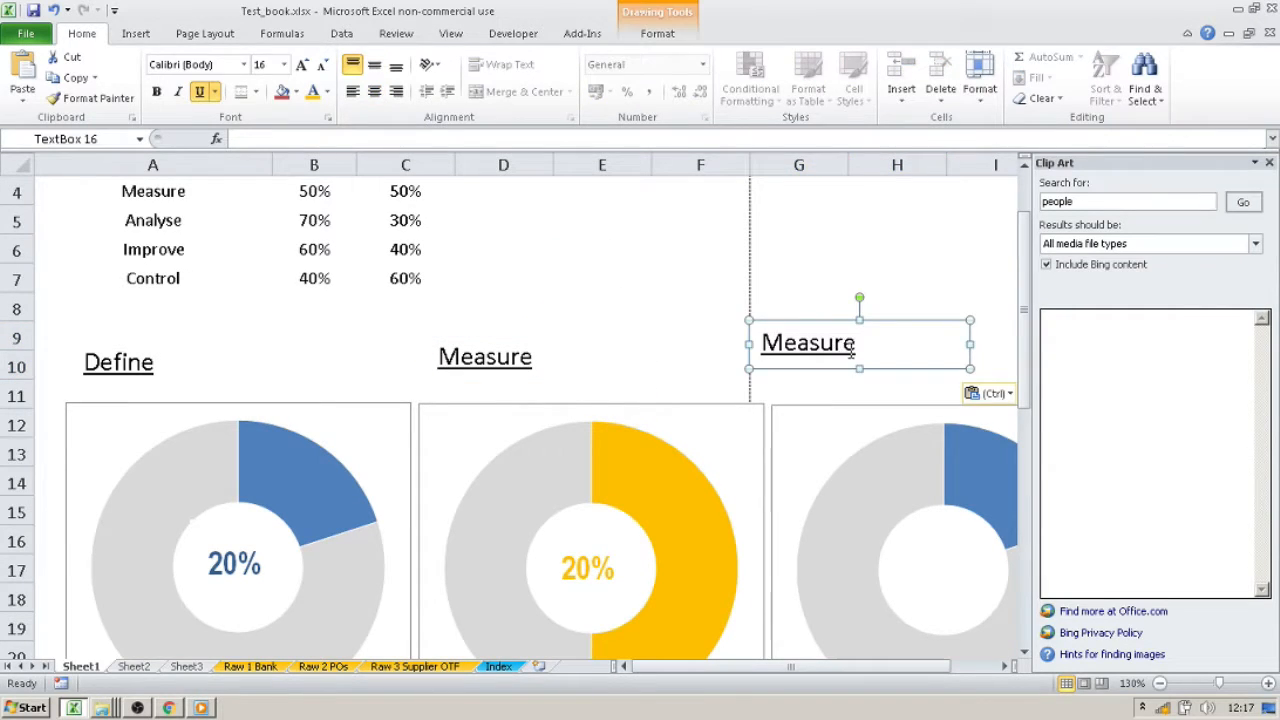
pyautogui.scroll(1, 300, 233)
pyautogui.scroll(-1, 517, 318)
pyautogui.doubleClick(875, 343)
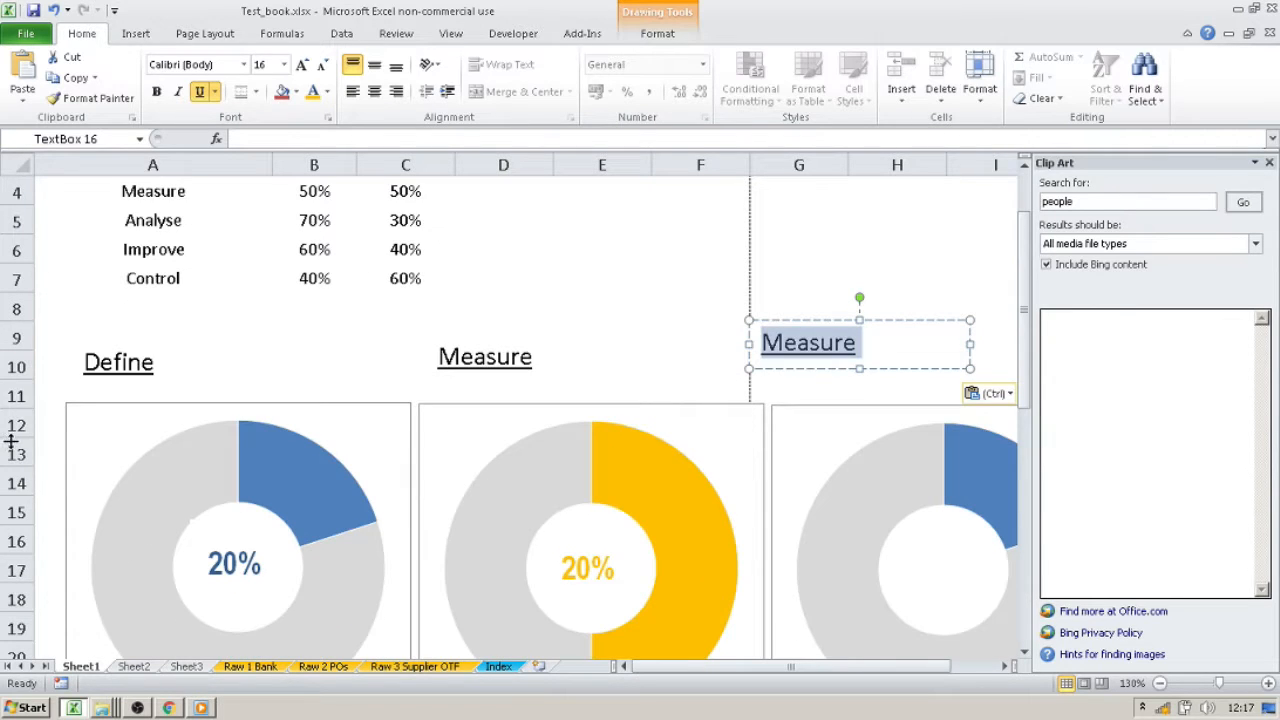
pyautogui.write('aNALYS')
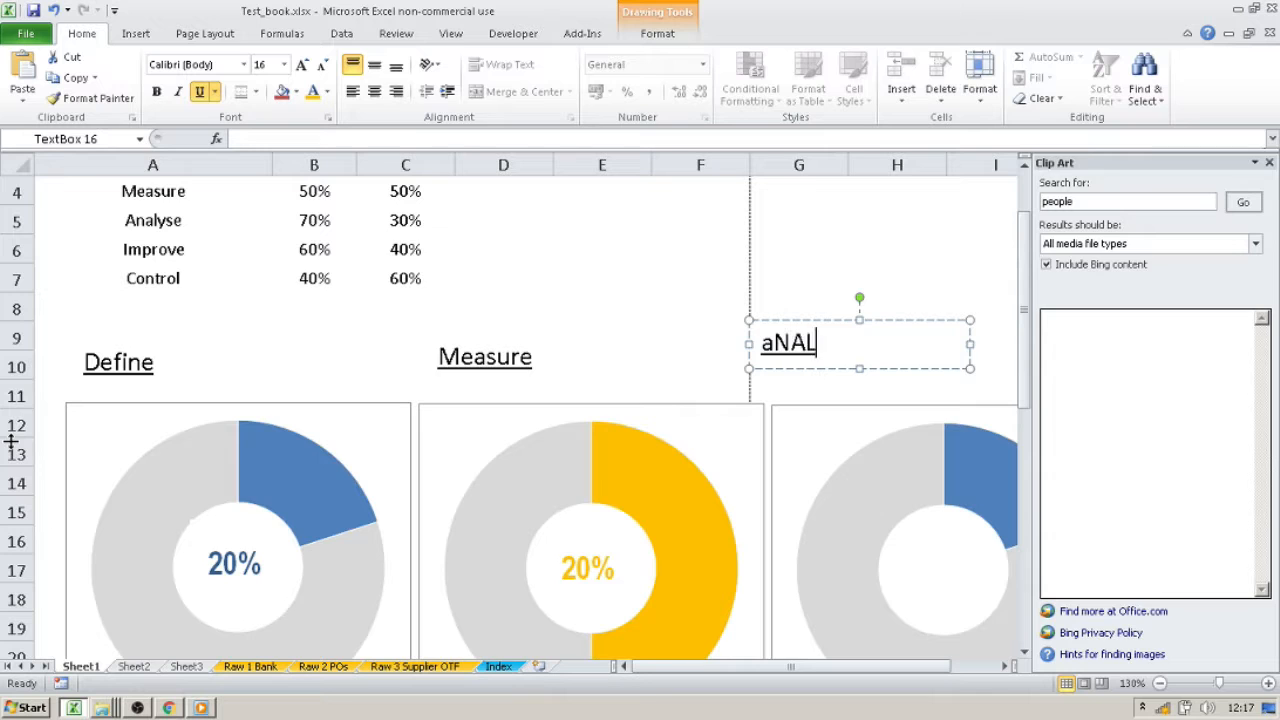
pyautogui.press('BackSpace')
pyautogui.press('BackSpace')
pyautogui.press('BackSpace')
pyautogui.press('BackSpace')
pyautogui.press('BackSpace')
pyautogui.press('BackSpace')
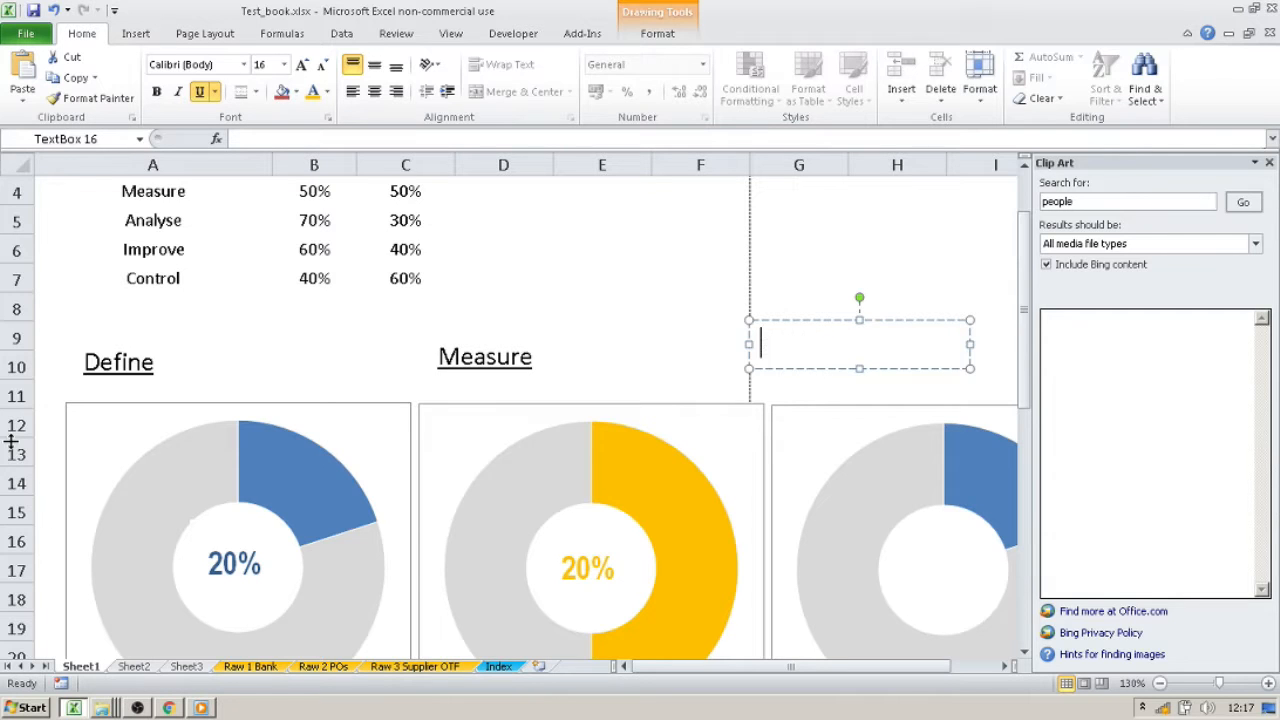
# Enter Analyse as the text of the heading above the third chart, correcting the spelling
pyautogui.write('Ana')
pyautogui.write('ys')
pyautogui.press('BackSpace')
pyautogui.press('BackSpace')
pyautogui.write('e')
pyautogui.press('Return')
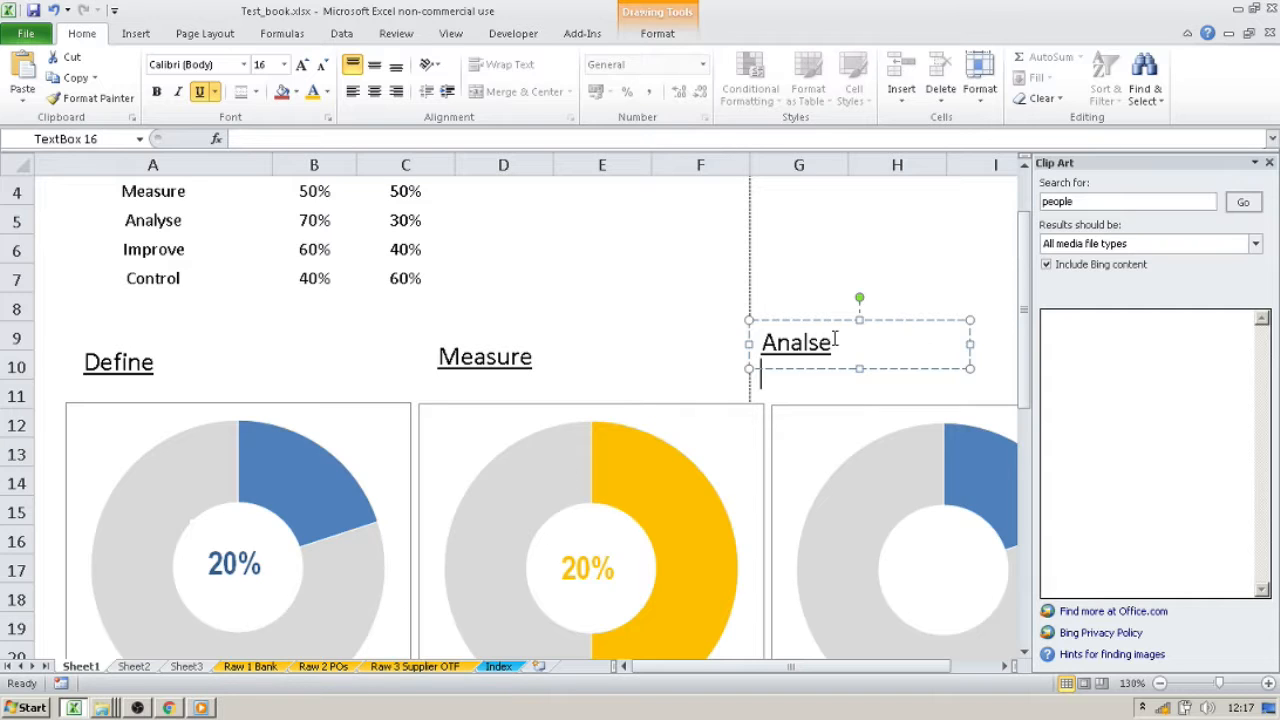
pyautogui.click(812, 342)
pyautogui.write('y')
pyautogui.click(824, 291)
pyautogui.scroll(-1, 826, 291)
pyautogui.scroll(1, 824, 293)
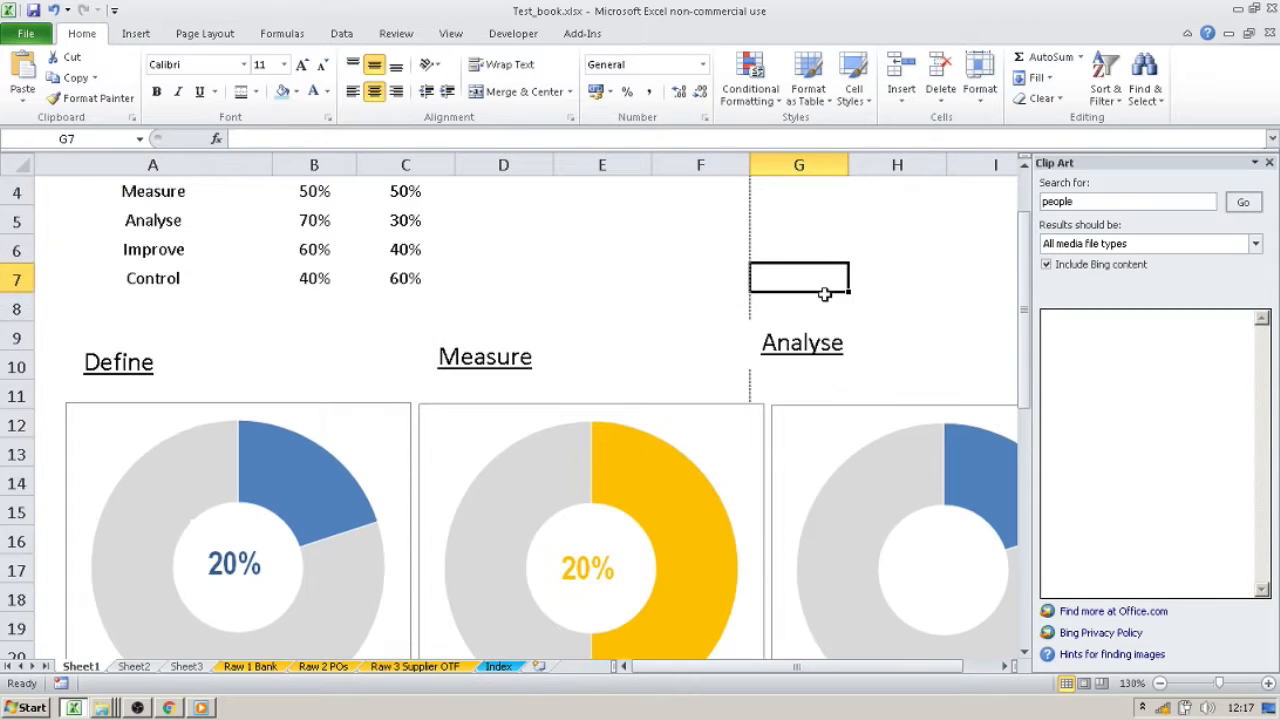
# Edit the third chart's series formula to use the Analyse values in Sheet1!$B$5:$C$5
pyautogui.click(963, 500)
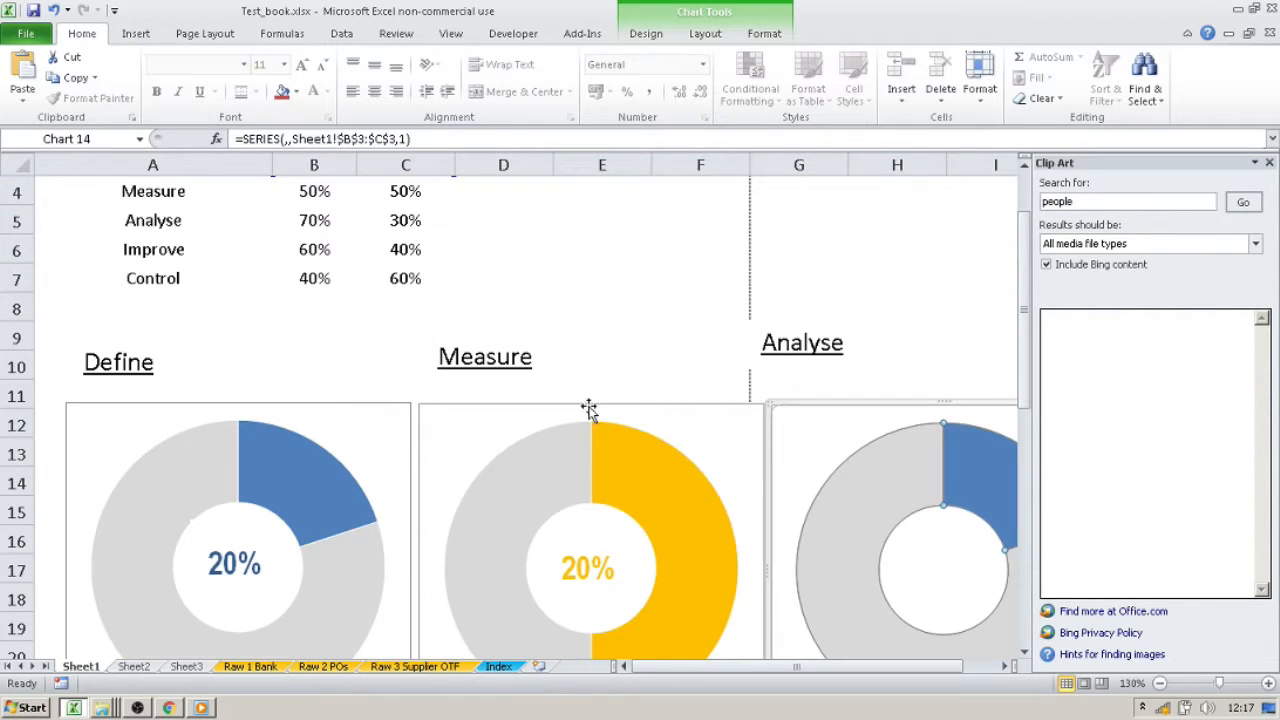
pyautogui.click(366, 139)
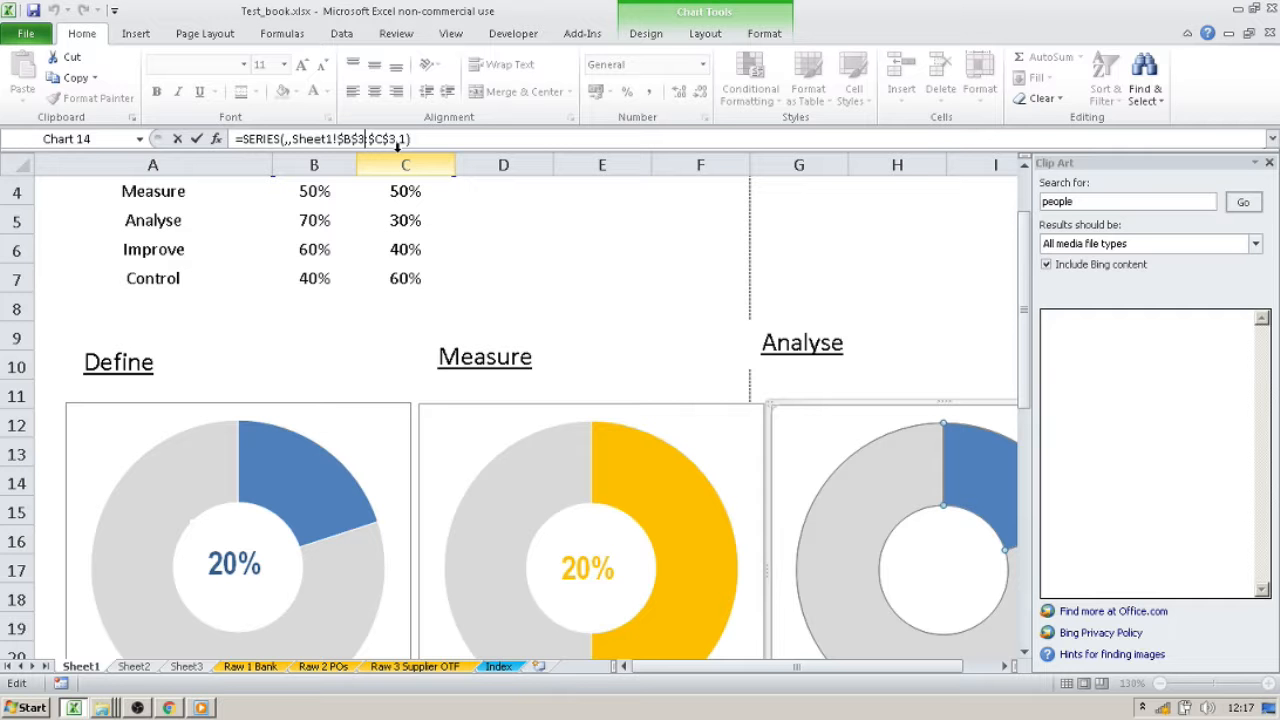
pyautogui.press('BackSpace')
pyautogui.write('5')
pyautogui.press('Return')
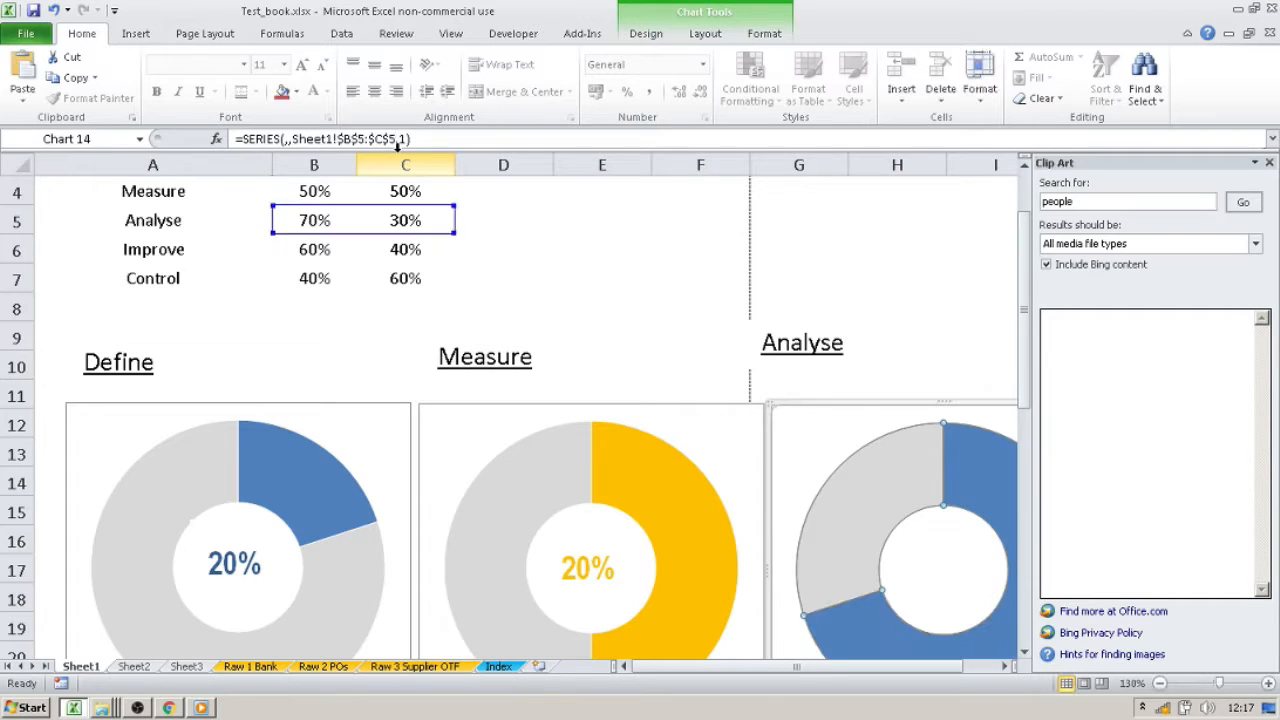
# Select the blue progress ring of the Analyse doughnut and close Clip Art to uncover the whole chart
pyautogui.scroll(-2, 715, 122)
pyautogui.click(814, 230)
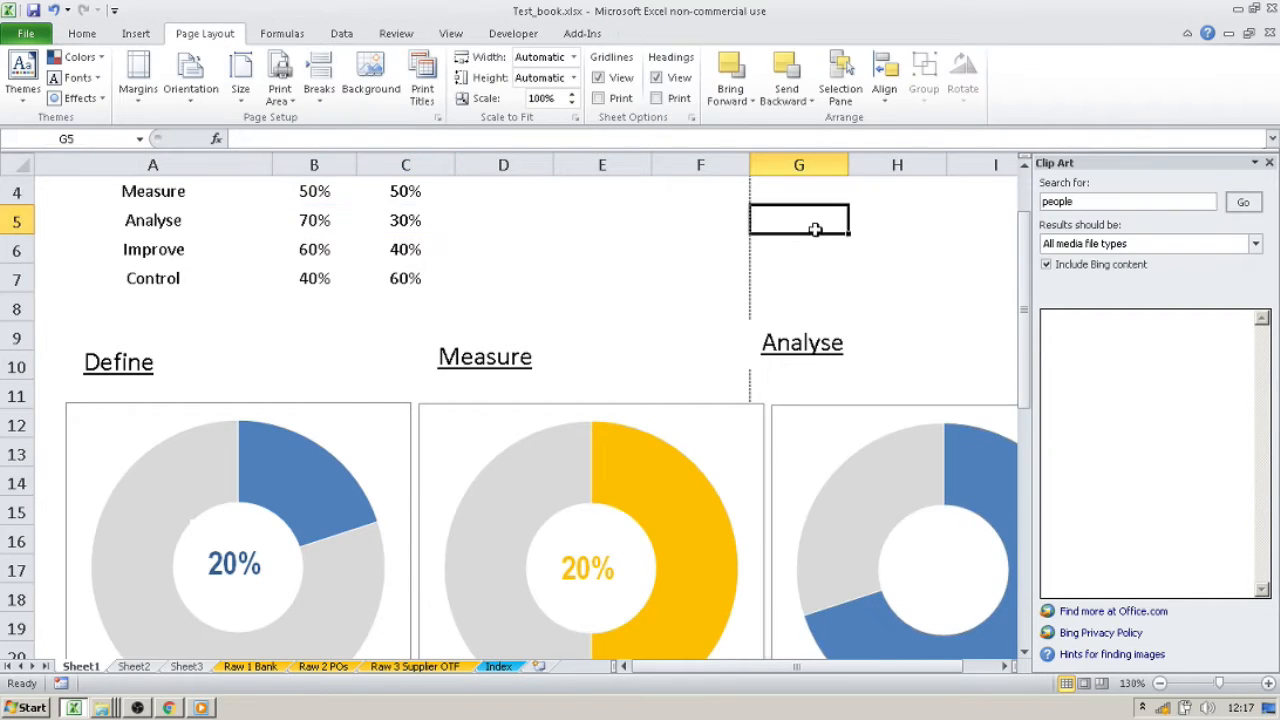
pyautogui.scroll(-1, 822, 280)
pyautogui.click(903, 588)
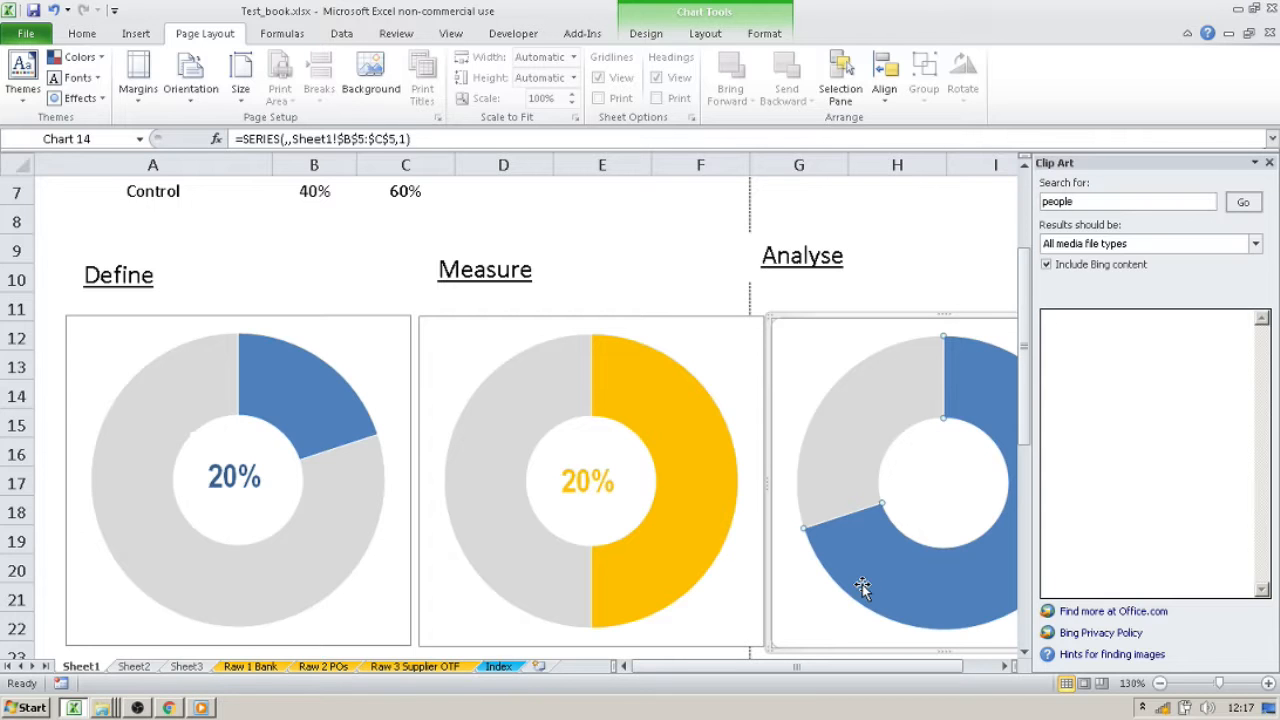
pyautogui.click(1269, 163)
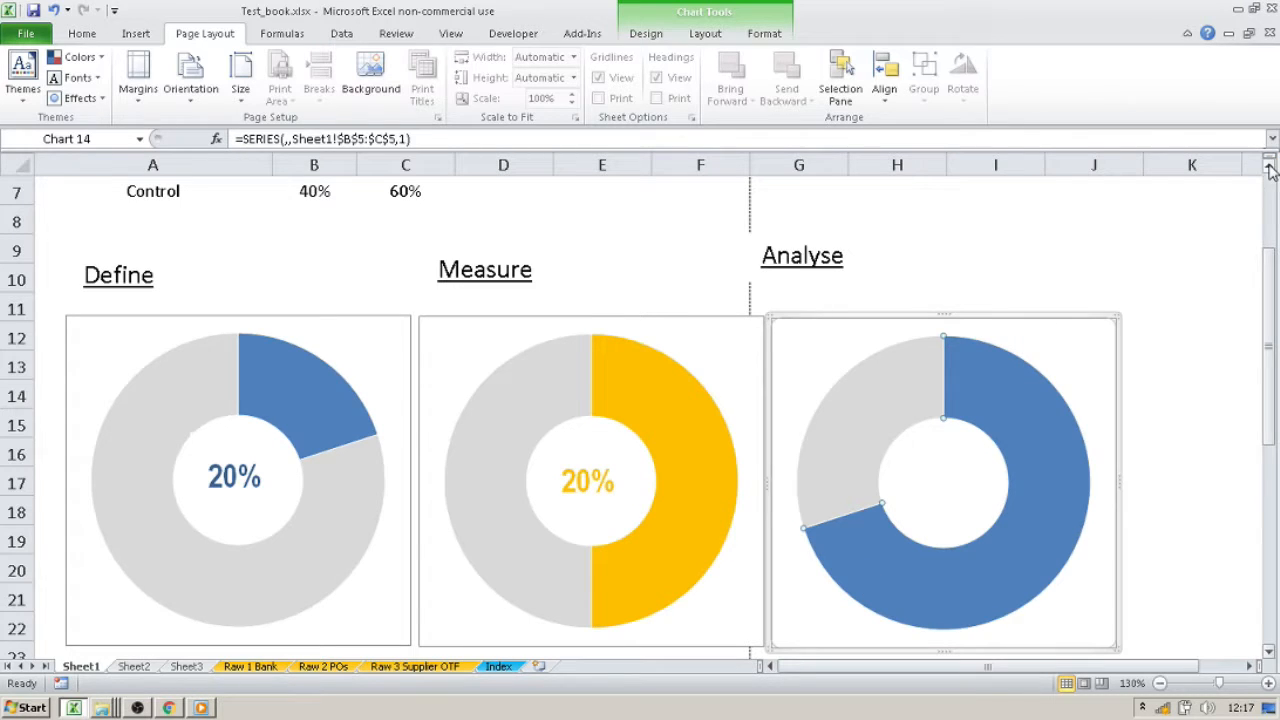
# Give the progress slice of the Analyse doughnut a solid lime green fill
pyautogui.rightClick(1039, 497)
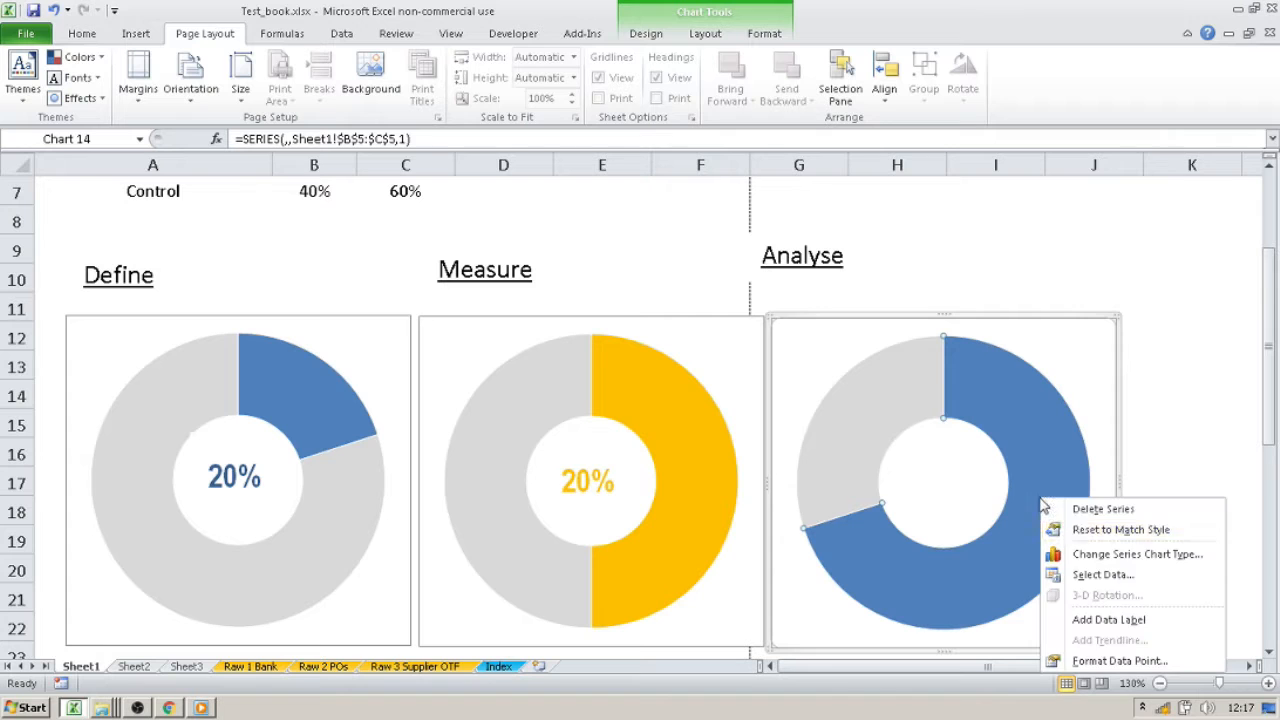
pyautogui.click(1100, 652)
pyautogui.click(739, 180)
pyautogui.click(831, 198)
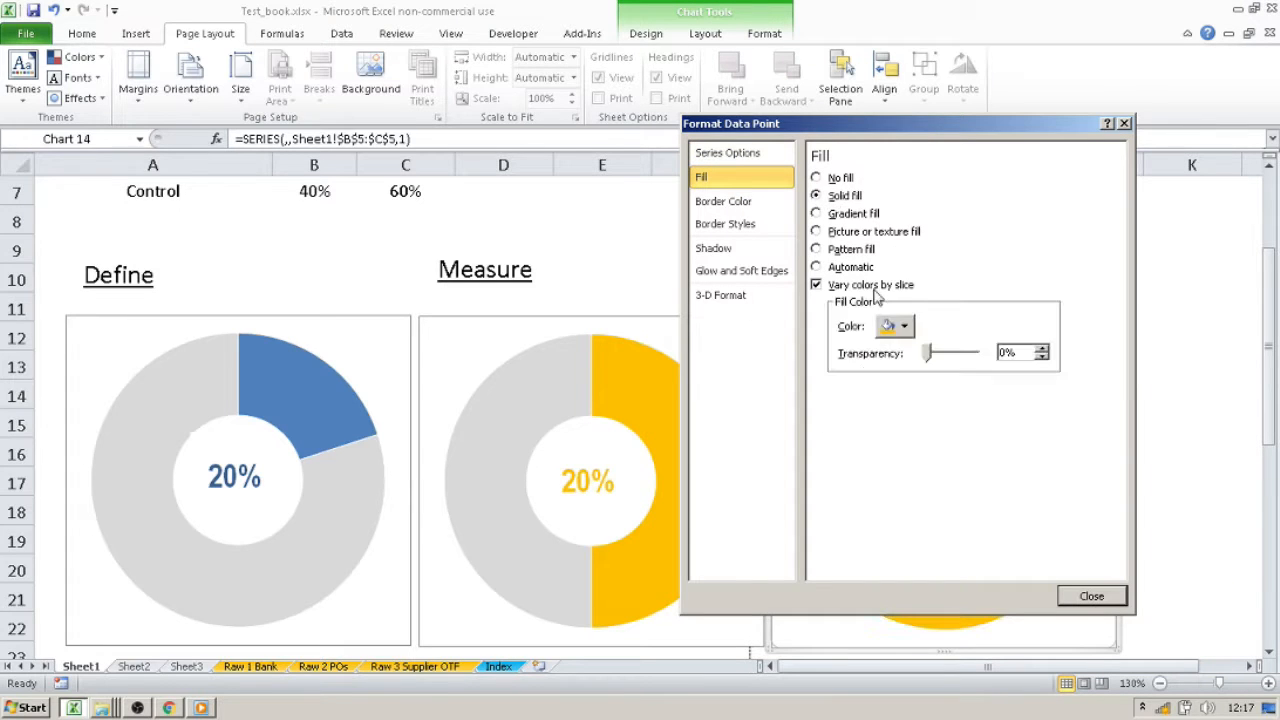
pyautogui.click(910, 331)
pyautogui.click(884, 497)
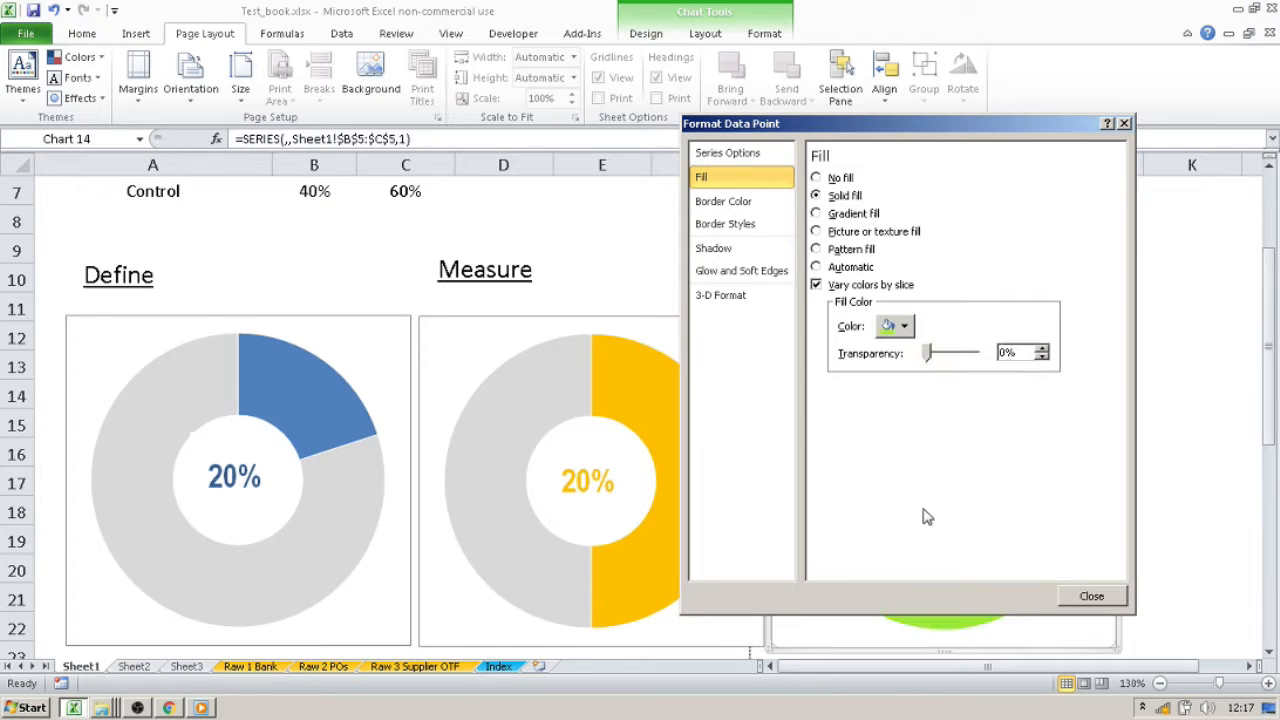
pyautogui.click(1090, 597)
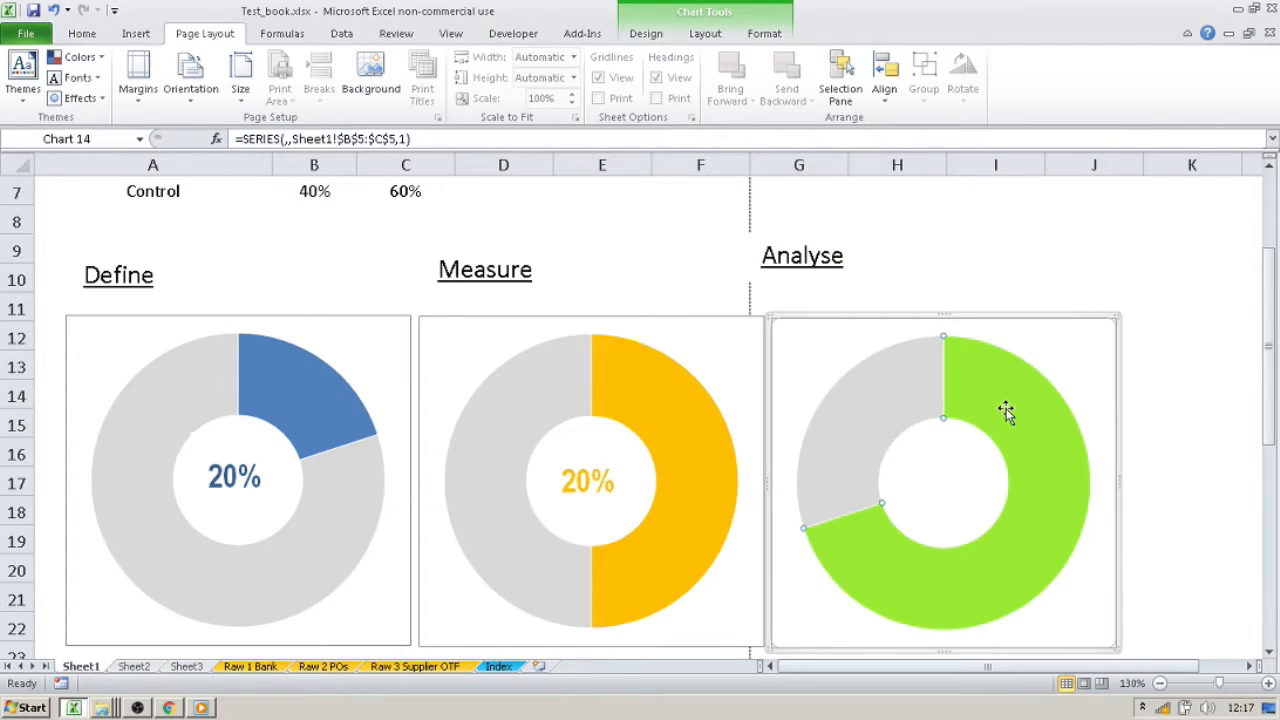
# Copy the percentage box from the Measure chart into the Analyse chart and centre it in the doughnut hole
pyautogui.click(588, 448)
pyautogui.doubleClick(600, 452)
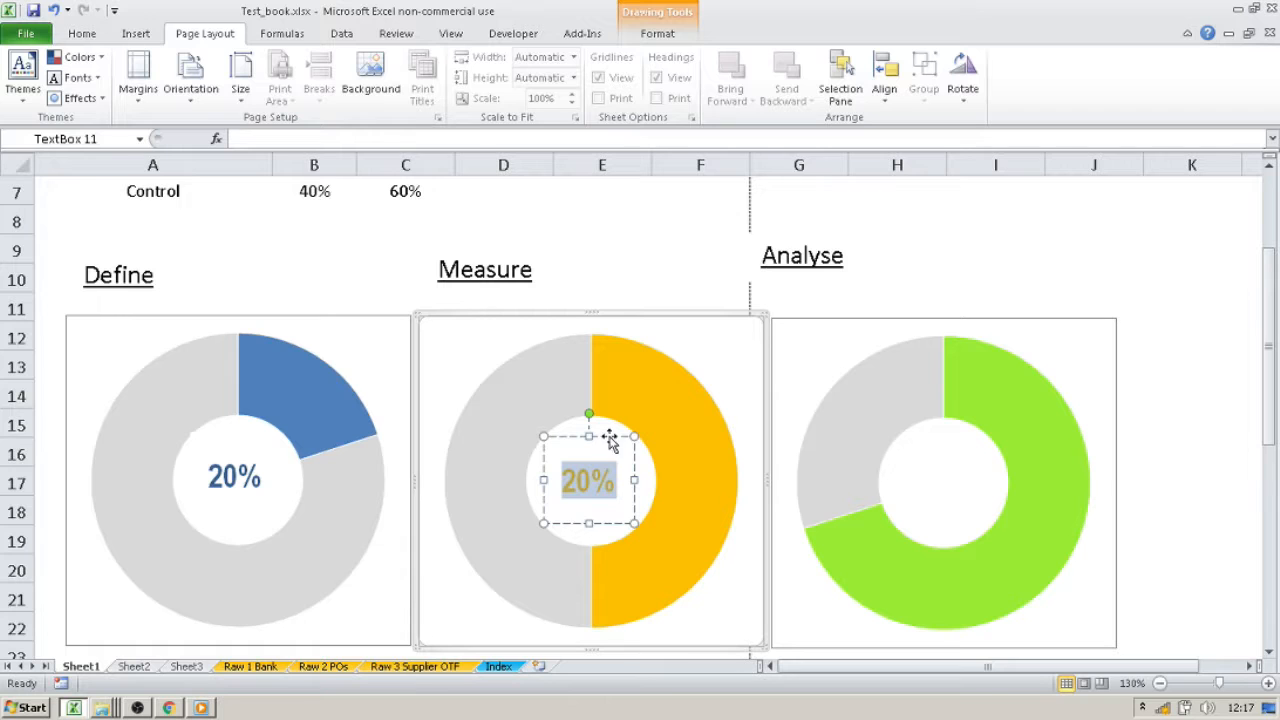
pyautogui.click(610, 443)
pyautogui.click(911, 497)
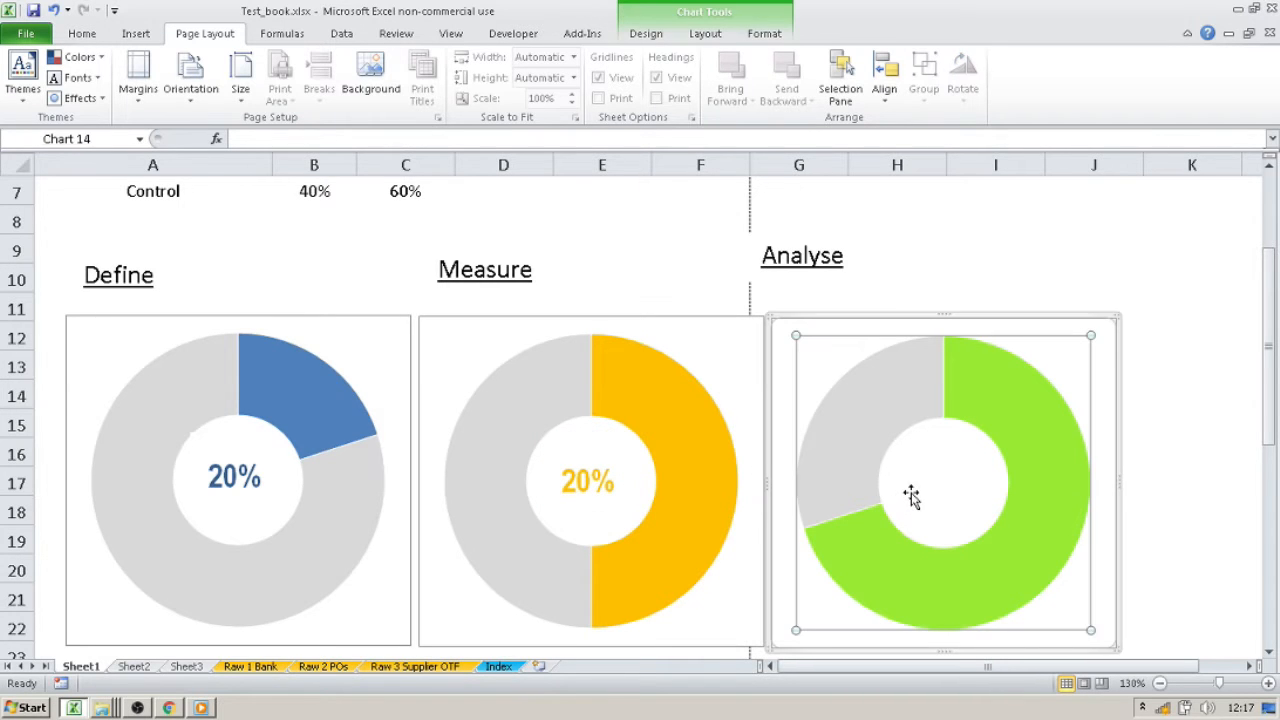
pyautogui.hotkey('ctrl', 'v')
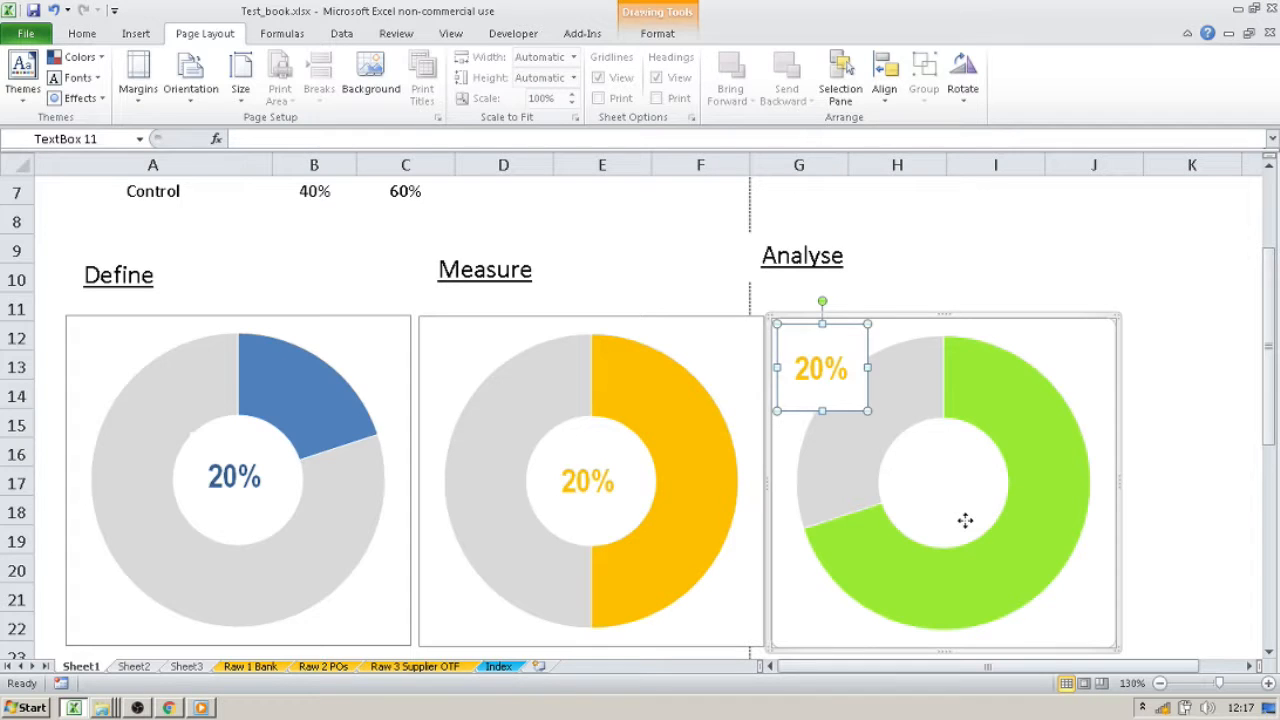
pyautogui.moveTo(972, 527); pyautogui.dragTo(972, 527)
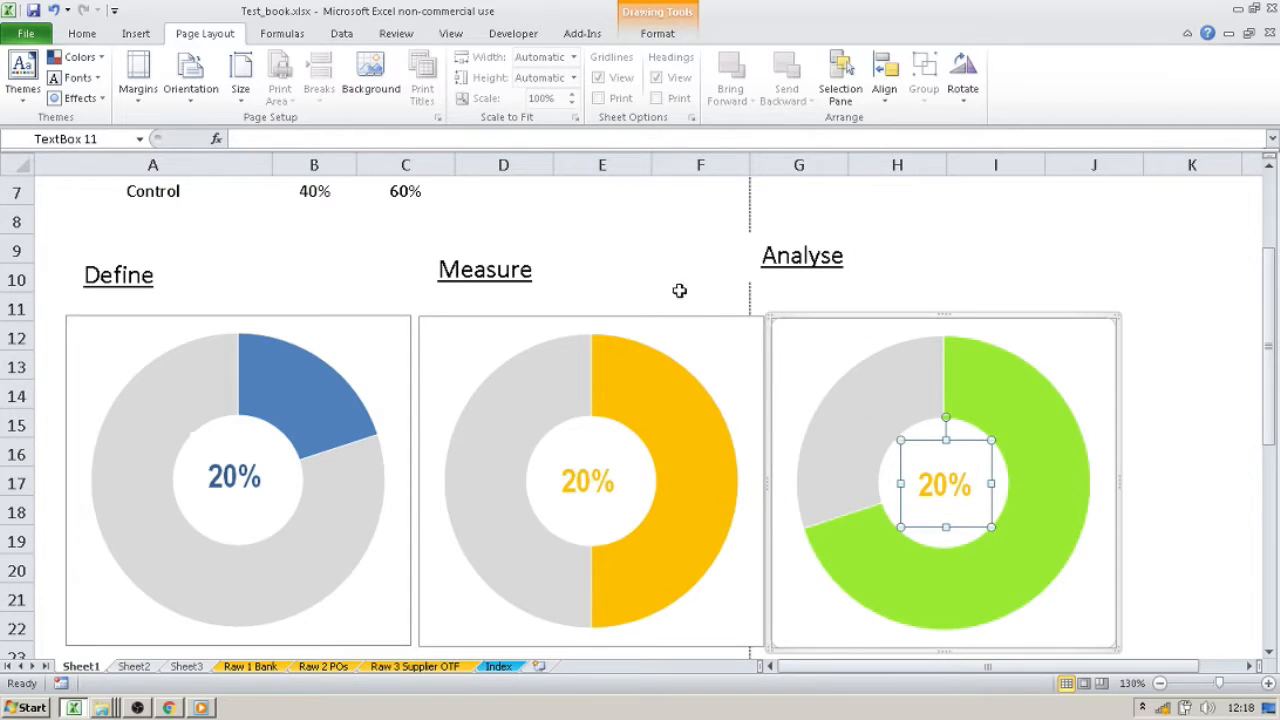
# Set the font colour of the Analyse percentage box to the recently used lime green and deselect the box
pyautogui.click(82, 33)
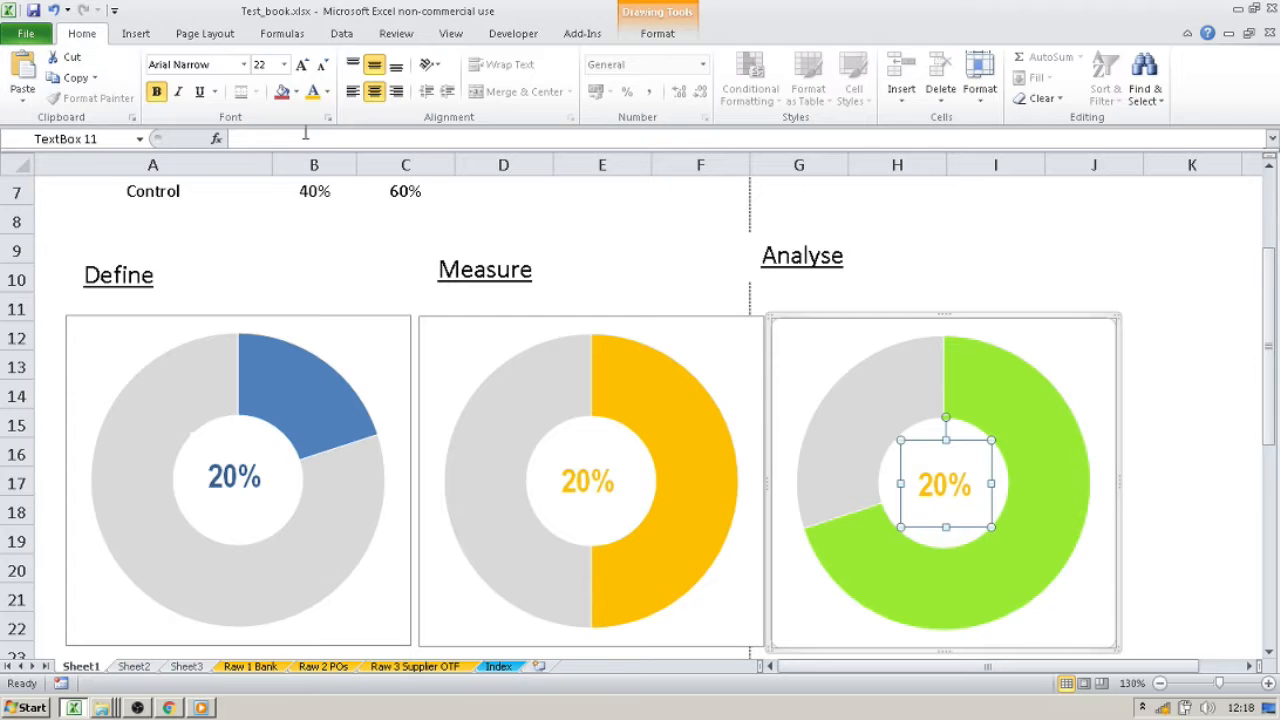
pyautogui.click(327, 92)
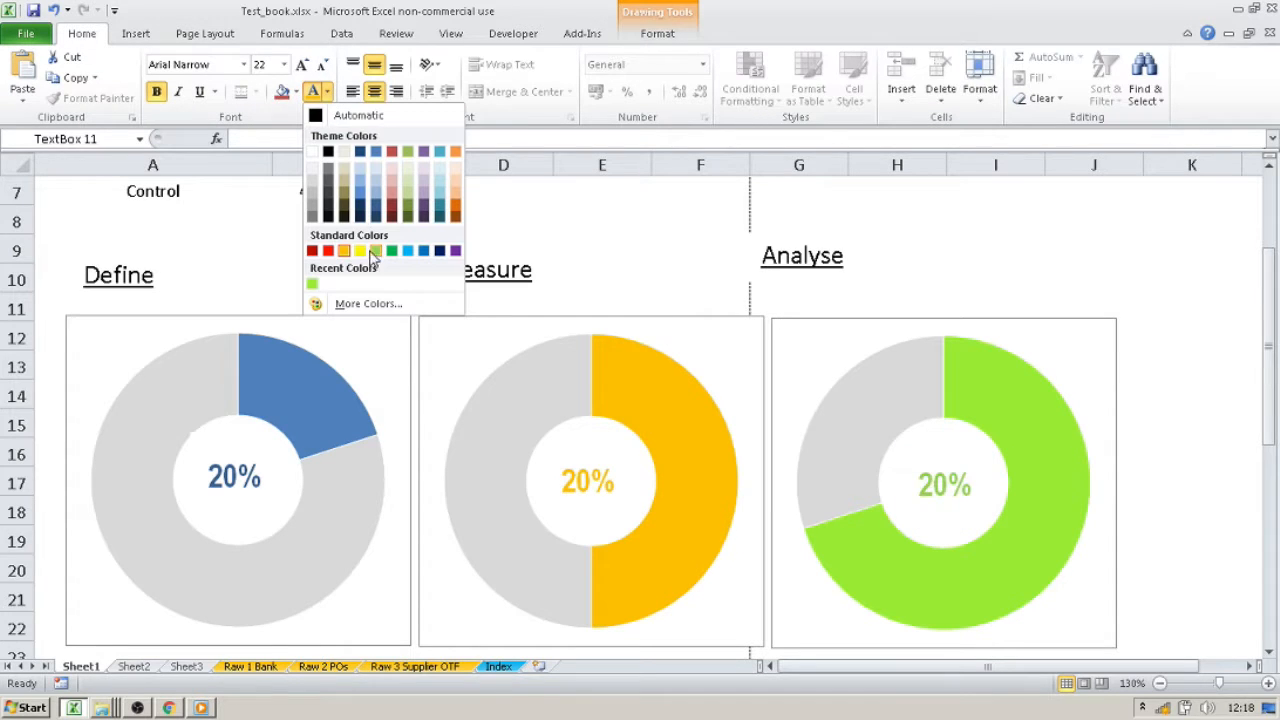
pyautogui.click(313, 286)
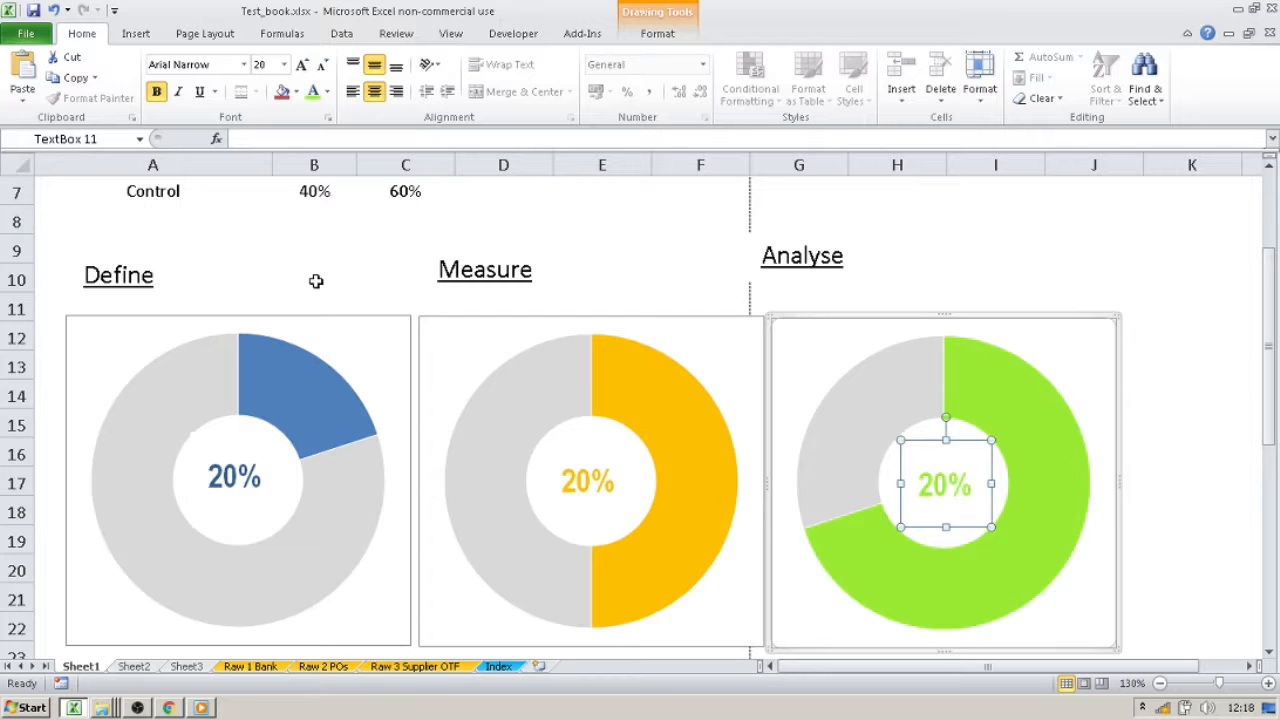
pyautogui.click(1004, 240)
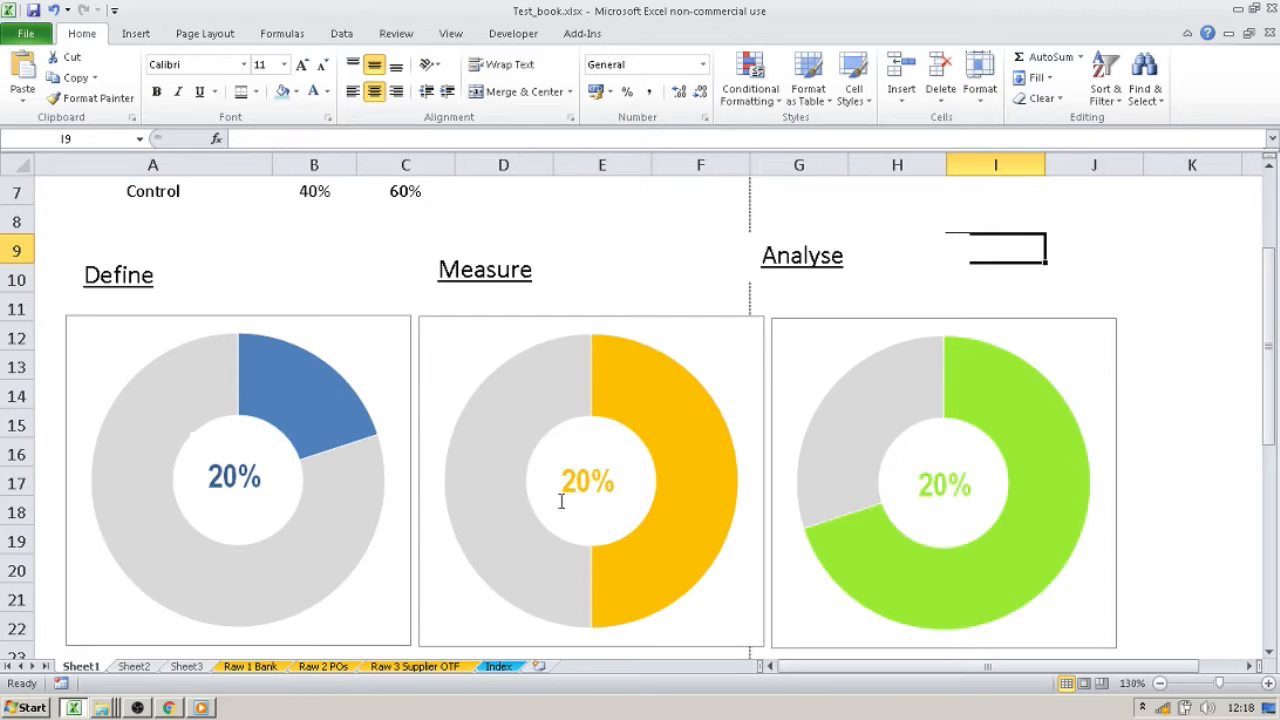